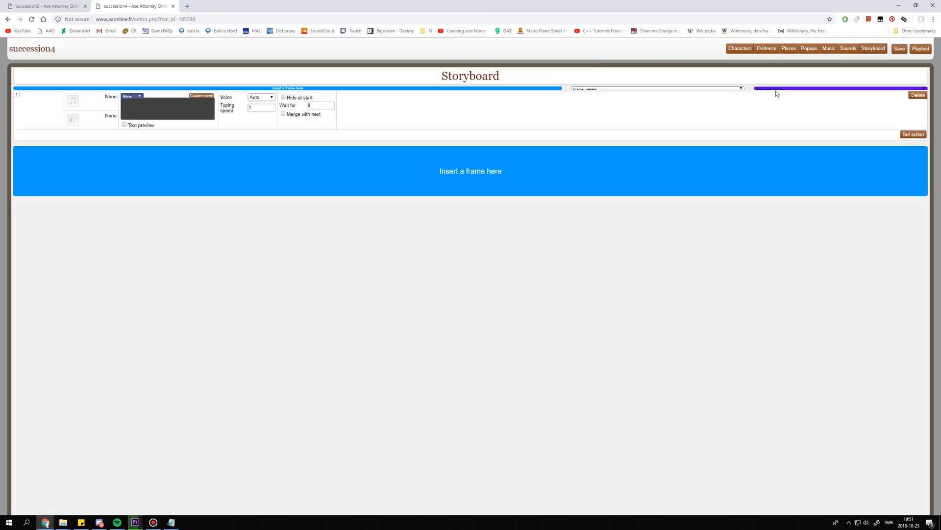
Insert a cross-examination event block before the empty frame, and delete that frame.
{"action": "left_click", "coordinate": [777, 89]}
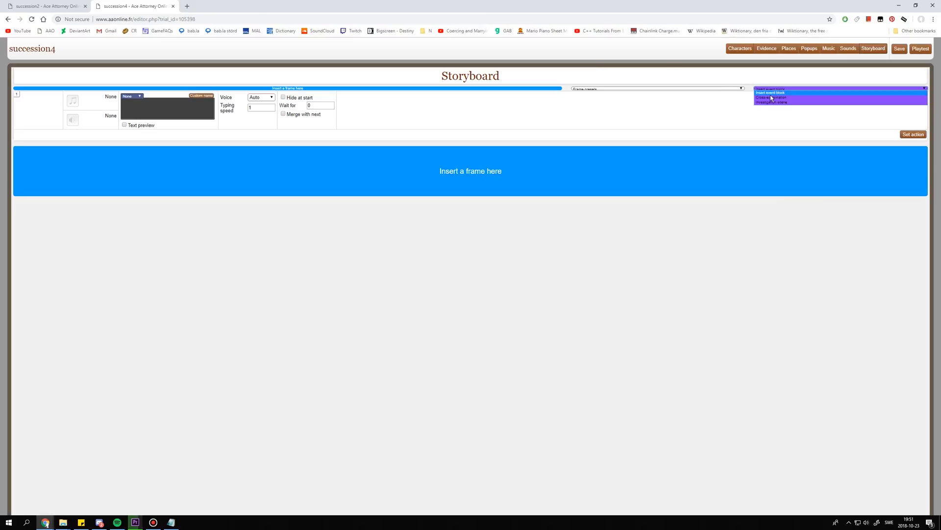
{"action": "left_click", "coordinate": [766, 98]}
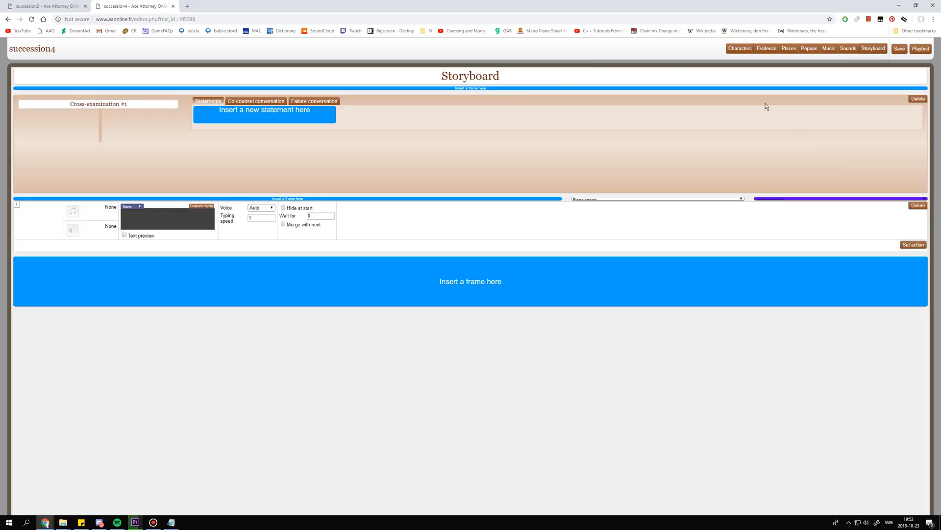
{"action": "left_click", "coordinate": [917, 205]}
Insert four new statements into the cross-examination.
{"action": "left_click", "coordinate": [260, 121]}
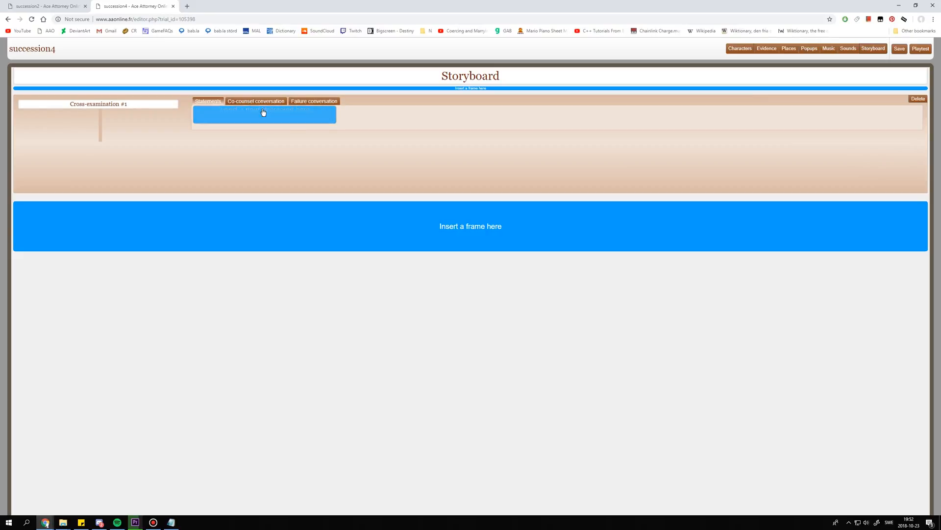
{"action": "left_click", "coordinate": [412, 120]}
{"action": "left_click", "coordinate": [541, 118]}
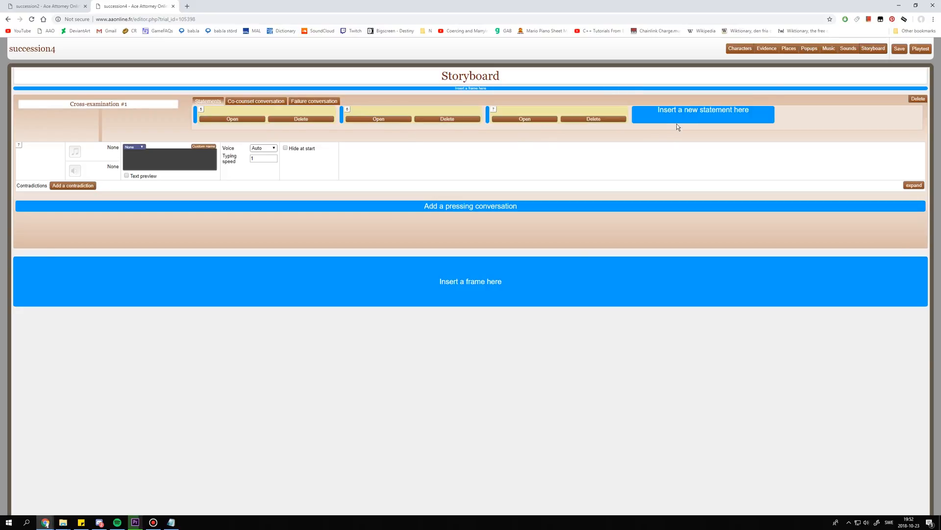
{"action": "left_click", "coordinate": [677, 120]}
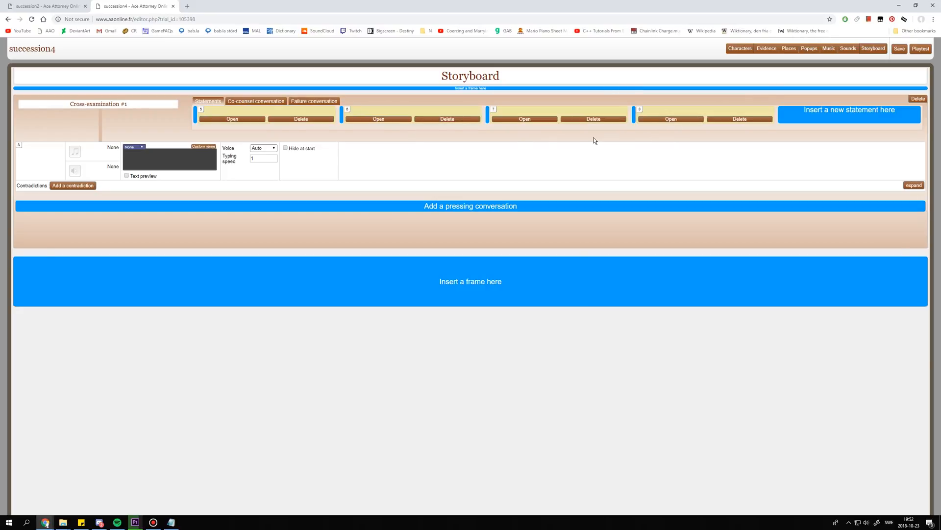
Set the first statement's text to "statement1" in green.
{"action": "left_click", "coordinate": [225, 119]}
{"action": "left_click", "coordinate": [177, 168]}
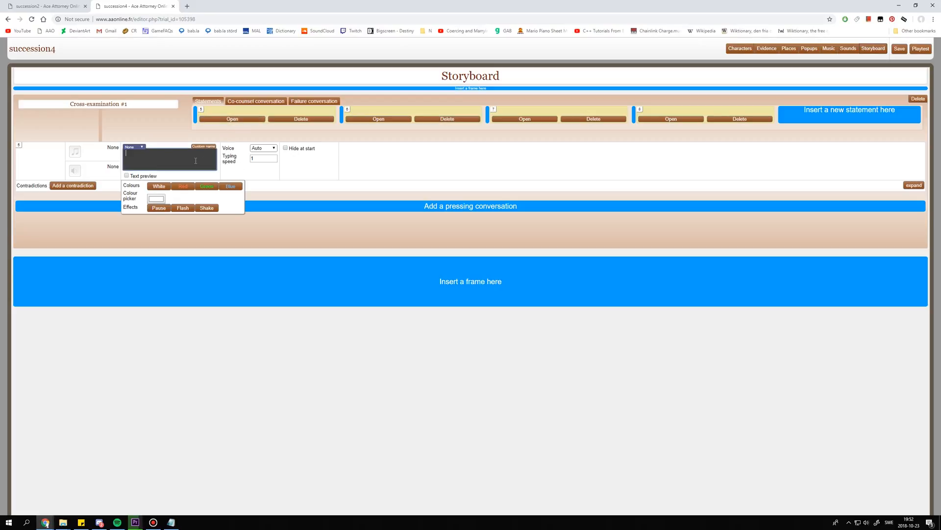
{"action": "type", "text": "succession"}
{"action": "left_click", "coordinate": [200, 188]}
{"action": "key", "text": "ctrl+a"}
{"action": "key", "text": "ctrl+c"}
{"action": "type", "text": "statement1"}
Switch to Notepad, paste the copied text "succession" there, and return to the storyboard.
{"action": "left_click", "coordinate": [171, 522]}
{"action": "key", "text": "ctrl+v"}
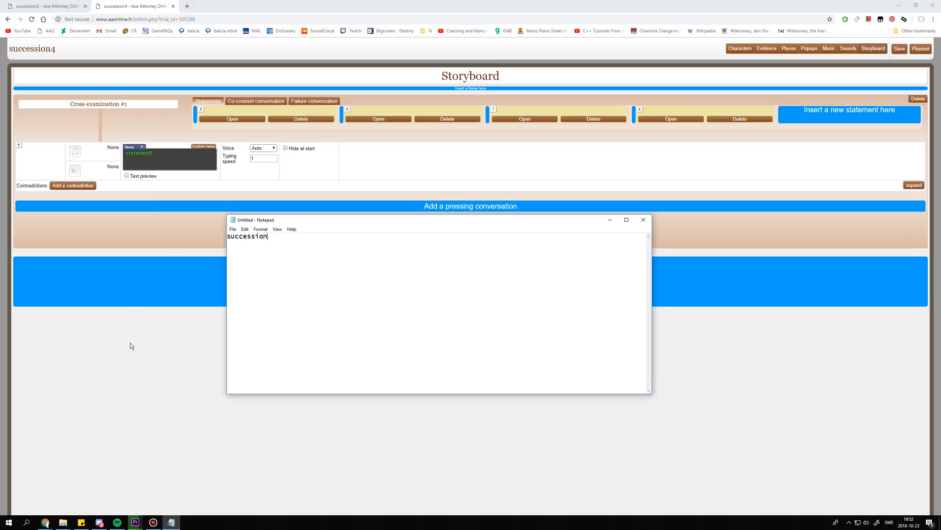
{"action": "left_click", "coordinate": [130, 343]}
Copy the first statement's green text into the second statement and change it to "statement2".
{"action": "left_click", "coordinate": [177, 160]}
{"action": "key", "text": "ctrl+a"}
{"action": "key", "text": "ctrl+c"}
{"action": "left_click", "coordinate": [349, 119]}
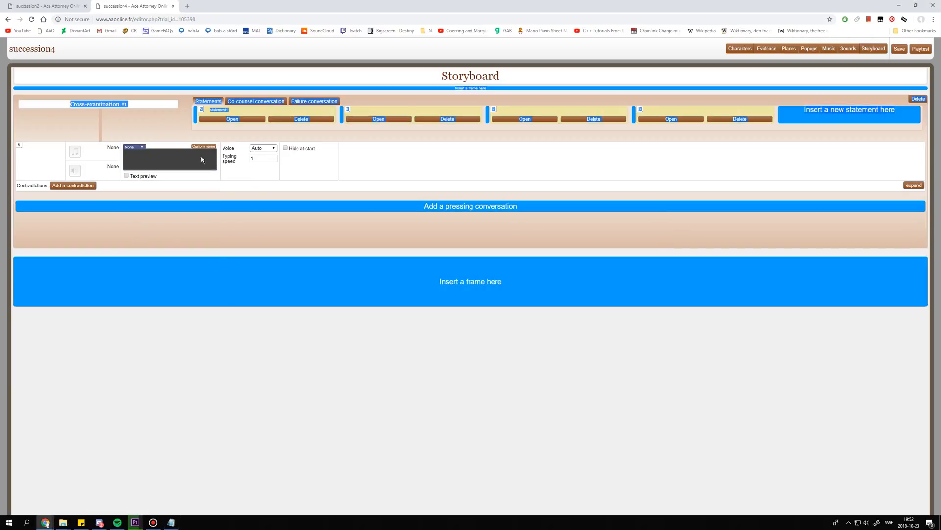
{"action": "left_click", "coordinate": [203, 159]}
{"action": "key", "text": "ctrl+v"}
{"action": "left_click", "coordinate": [208, 186]}
{"action": "key", "text": "BackSpace"}
{"action": "type", "text": "2"}
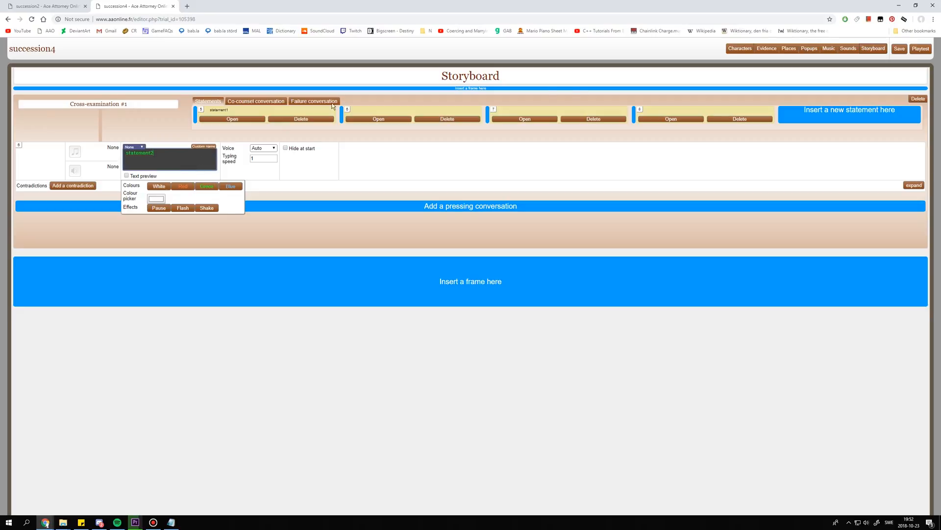
Paste the copied green text into the third statement and change it to "statement3".
{"action": "left_click", "coordinate": [525, 119]}
{"action": "left_click", "coordinate": [179, 160]}
{"action": "key", "text": "ctrl+v"}
{"action": "key", "text": "BackSpace"}
{"action": "type", "text": "3"}
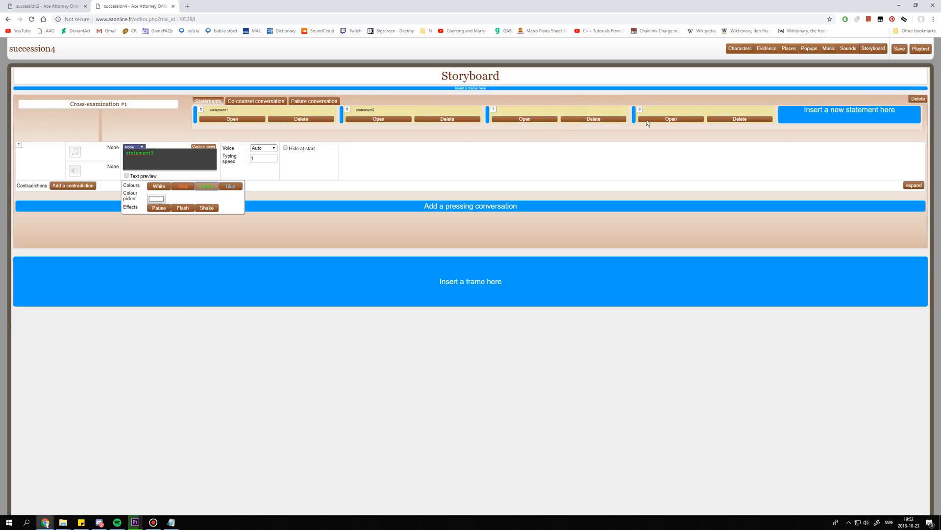
Paste the copied green text into the fourth statement and change it to "statement4".
{"action": "left_click", "coordinate": [686, 119]}
{"action": "left_click", "coordinate": [180, 153]}
{"action": "key", "text": "ctrl+v"}
{"action": "key", "text": "BackSpace"}
{"action": "type", "text": "4"}
For statement1, set the place to Courtroom benches (PW) and add the character NafKcinAA to the scene.
{"action": "left_click", "coordinate": [232, 119]}
{"action": "mouse_move", "coordinate": [58, 174]}
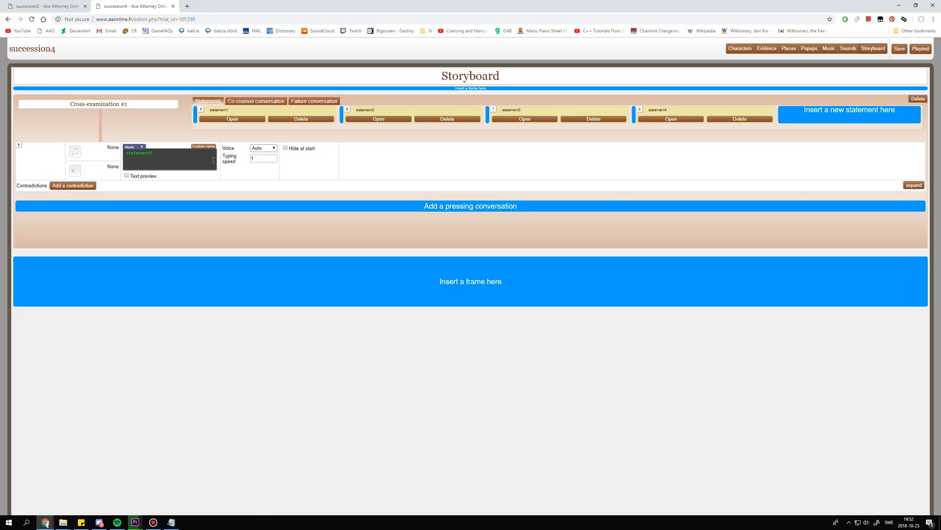
{"action": "left_click", "coordinate": [62, 201]}
{"action": "left_click", "coordinate": [92, 219]}
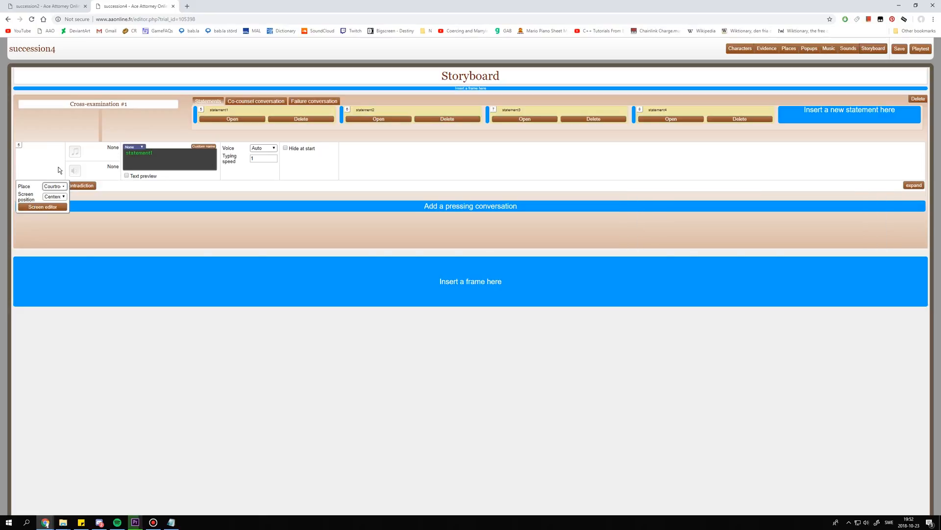
{"action": "left_click", "coordinate": [43, 207]}
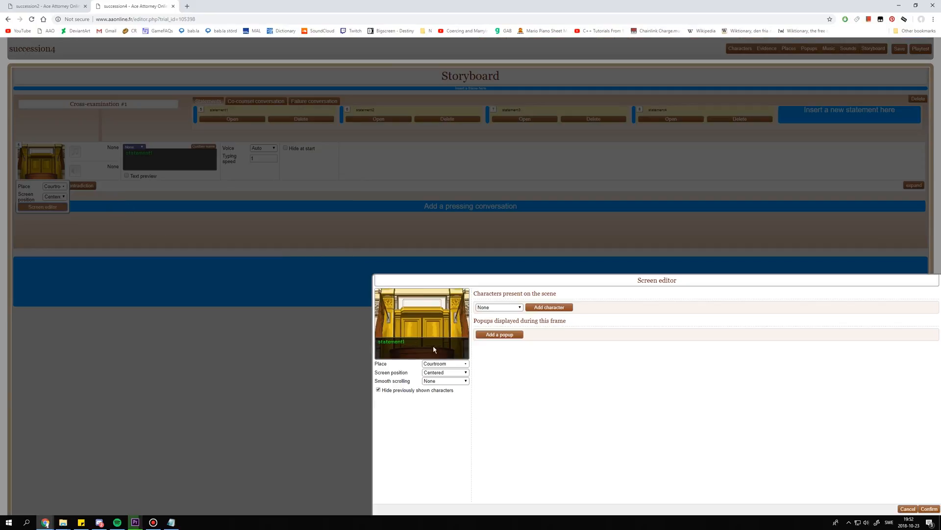
{"action": "left_click", "coordinate": [516, 308]}
{"action": "left_click", "coordinate": [505, 321]}
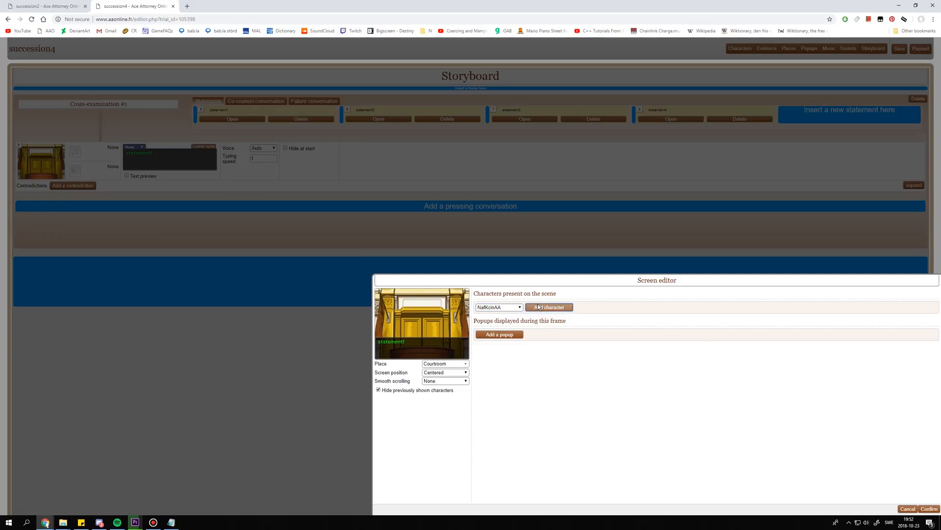
{"action": "left_click", "coordinate": [552, 307]}
{"action": "left_click", "coordinate": [928, 508]}
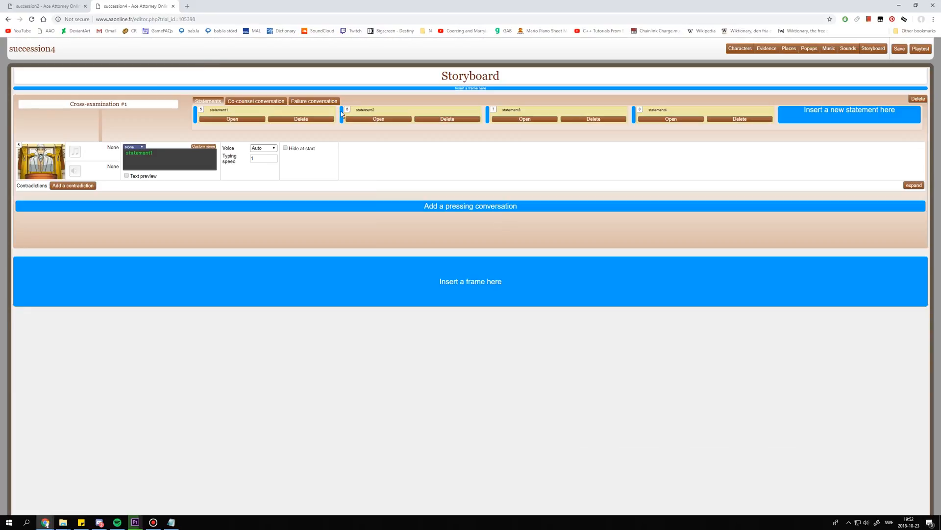
For statement2, set the place to Courtroom benches (PW) and add the character NafKcinAA to the scene.
{"action": "left_click", "coordinate": [379, 119]}
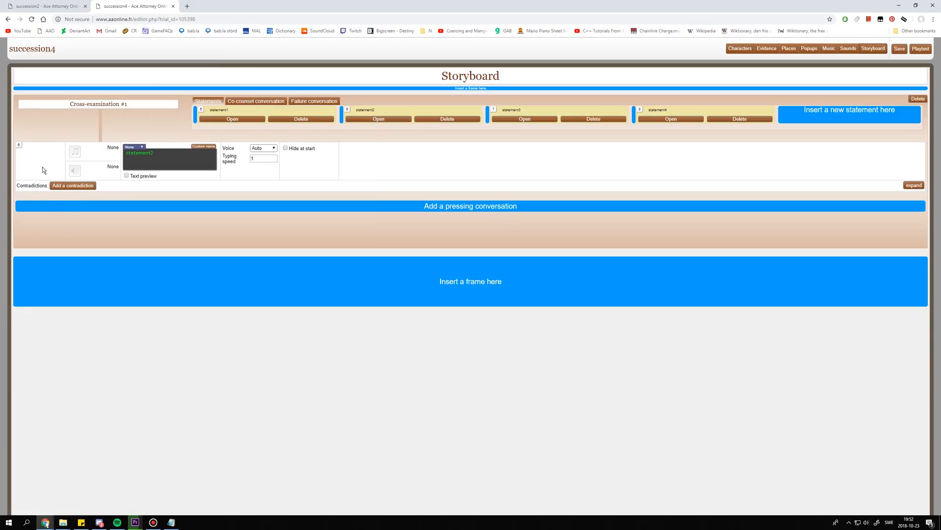
{"action": "mouse_move", "coordinate": [42, 172]}
{"action": "left_click", "coordinate": [54, 187]}
{"action": "left_click", "coordinate": [55, 196]}
{"action": "left_click", "coordinate": [84, 218]}
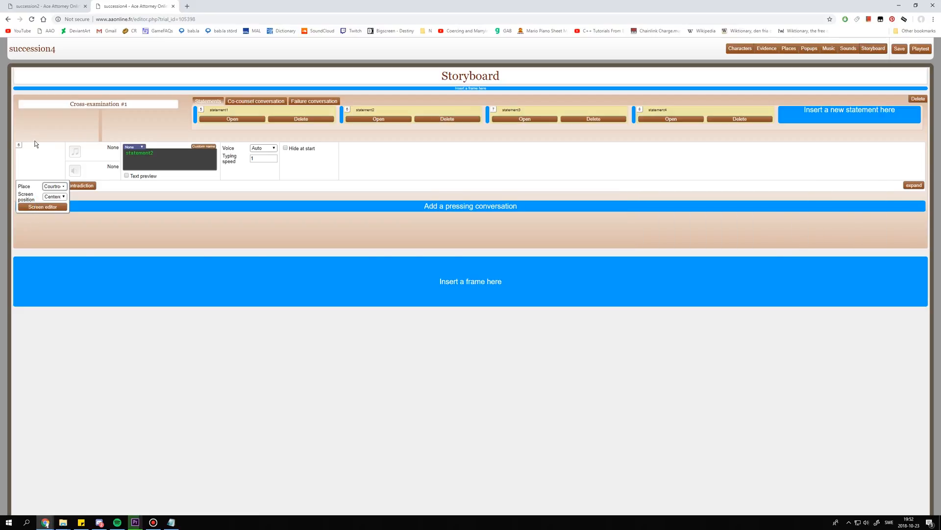
{"action": "left_click", "coordinate": [35, 205]}
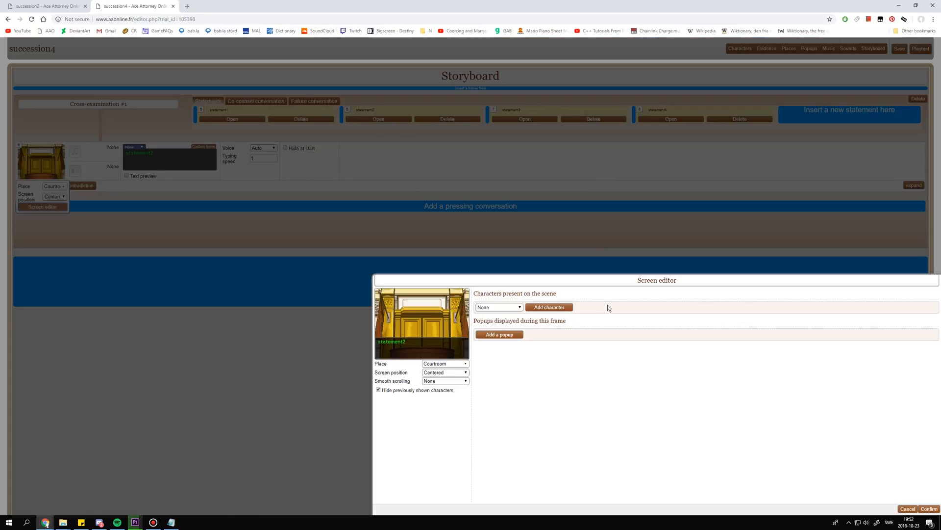
{"action": "left_click", "coordinate": [498, 307]}
{"action": "left_click", "coordinate": [490, 326]}
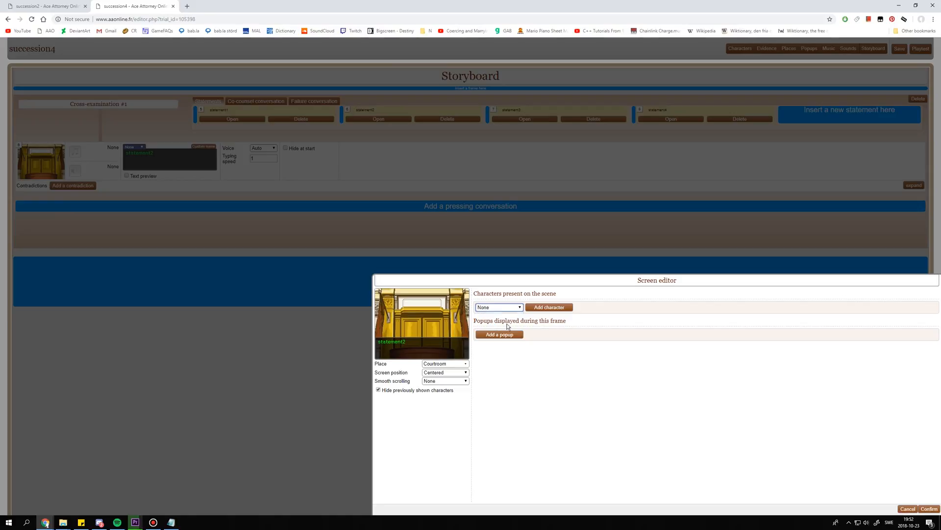
{"action": "left_click", "coordinate": [549, 307]}
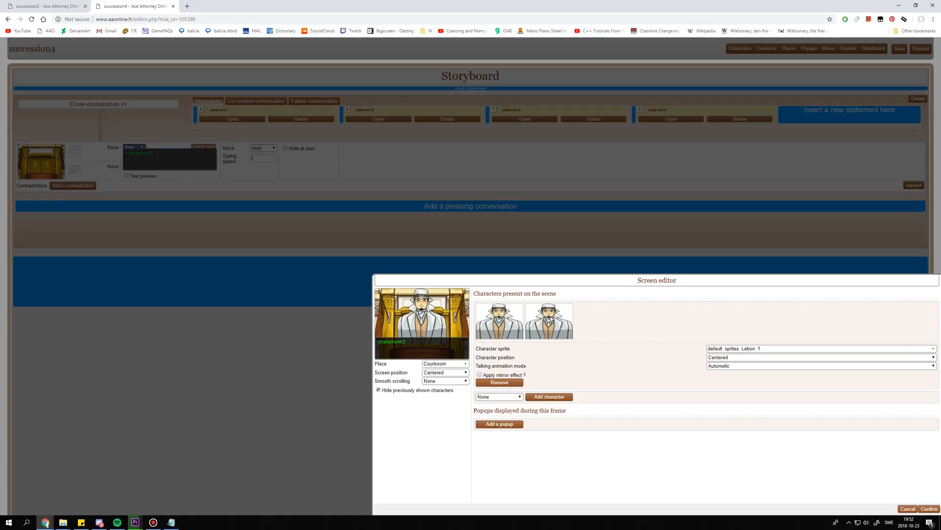
{"action": "left_click", "coordinate": [929, 508]}
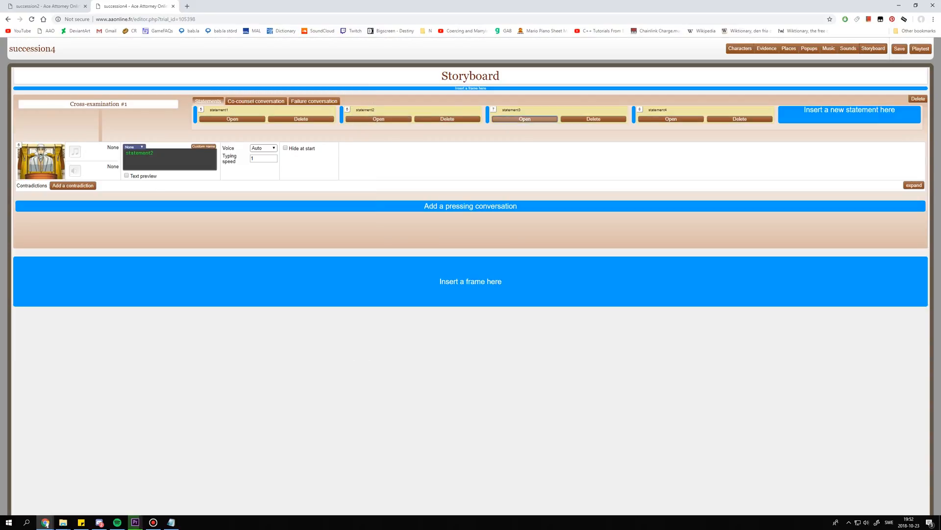
For statement3, set the place to Courtroom benches (PW) and add the character NafKcinAA to the scene.
{"action": "left_click", "coordinate": [524, 119]}
{"action": "left_click", "coordinate": [54, 186]}
{"action": "left_click", "coordinate": [49, 192]}
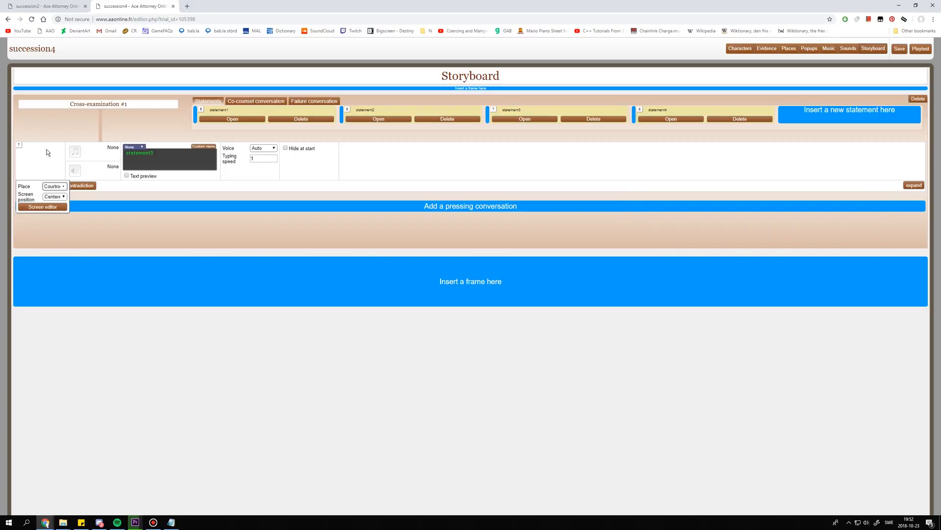
{"action": "left_click", "coordinate": [38, 207]}
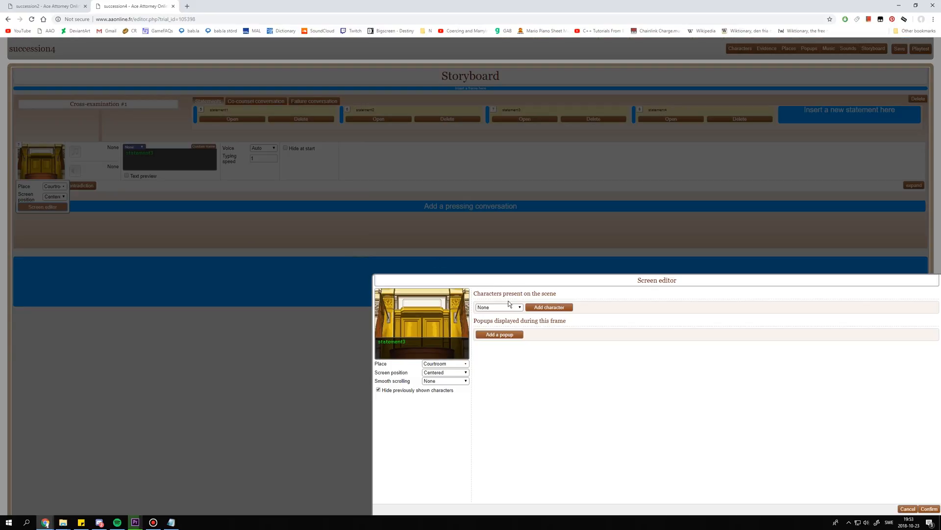
{"action": "left_click", "coordinate": [497, 306]}
{"action": "left_click", "coordinate": [512, 317]}
{"action": "left_click", "coordinate": [564, 307]}
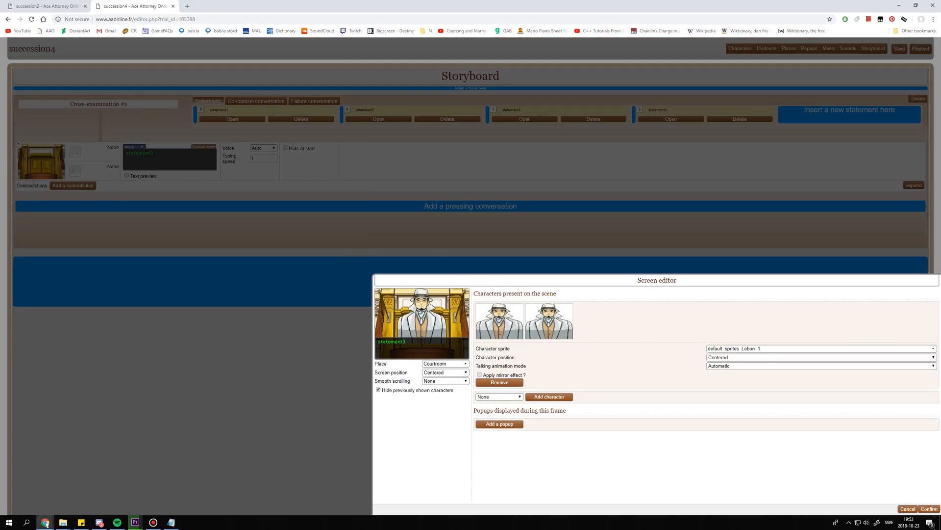
{"action": "left_click", "coordinate": [929, 508]}
For statement4, set the place to Courtroom benches (PW) and add the character NafKcinAA to the scene.
{"action": "left_click", "coordinate": [671, 119]}
{"action": "mouse_move", "coordinate": [75, 160]}
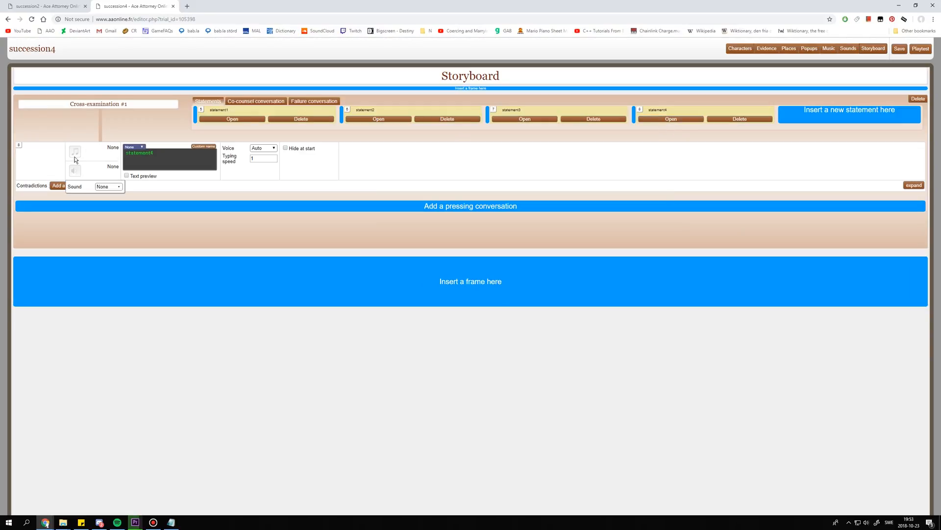
{"action": "left_click", "coordinate": [53, 186]}
{"action": "left_click", "coordinate": [56, 208]}
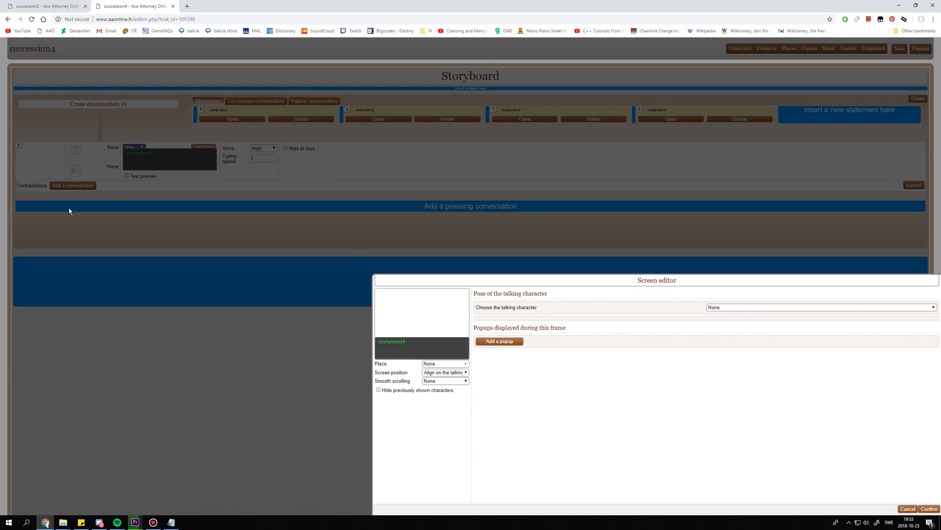
{"action": "left_click", "coordinate": [908, 510]}
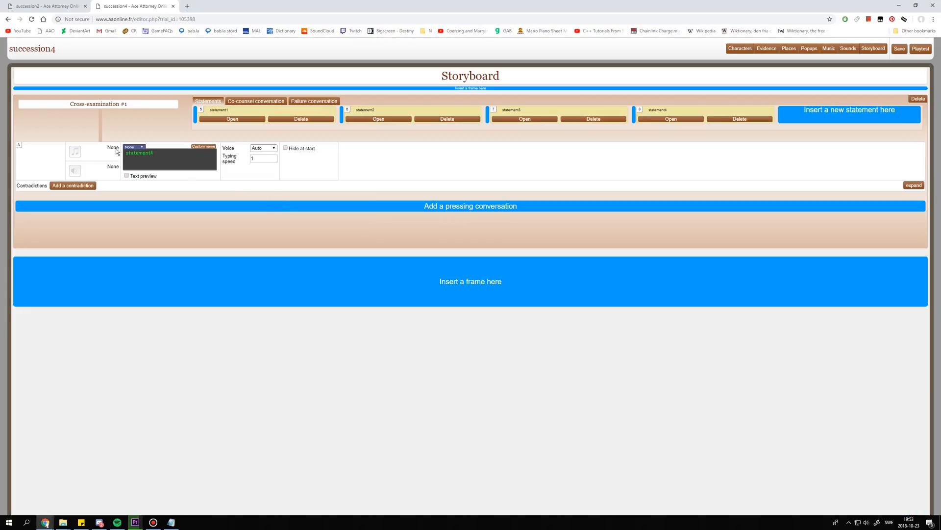
{"action": "left_click", "coordinate": [58, 201]}
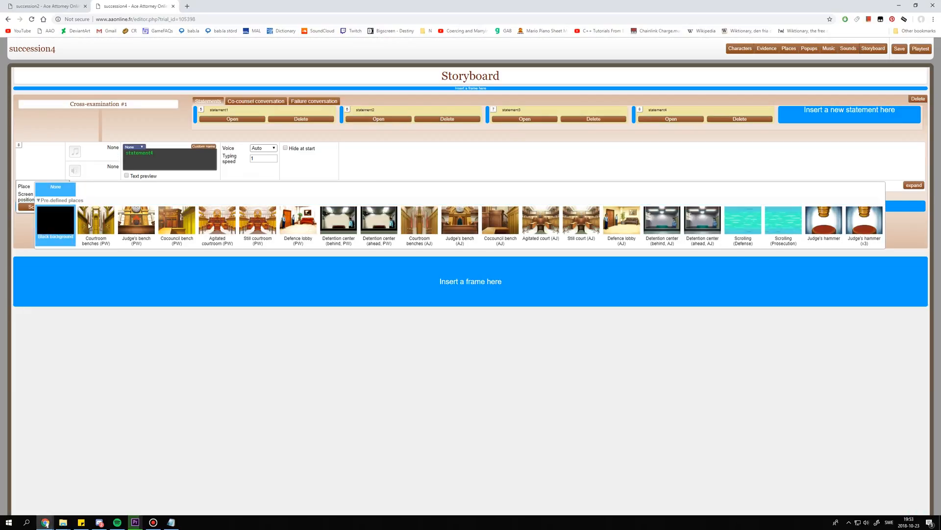
{"action": "left_click", "coordinate": [96, 218]}
{"action": "left_click", "coordinate": [56, 207]}
{"action": "left_click", "coordinate": [498, 307]}
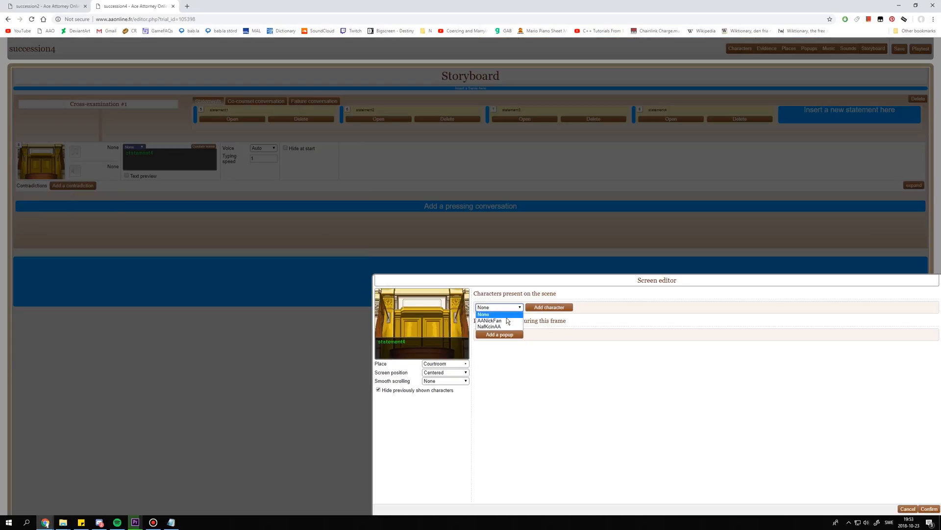
{"action": "left_click", "coordinate": [493, 314]}
{"action": "left_click", "coordinate": [549, 307]}
{"action": "left_click", "coordinate": [912, 509]}
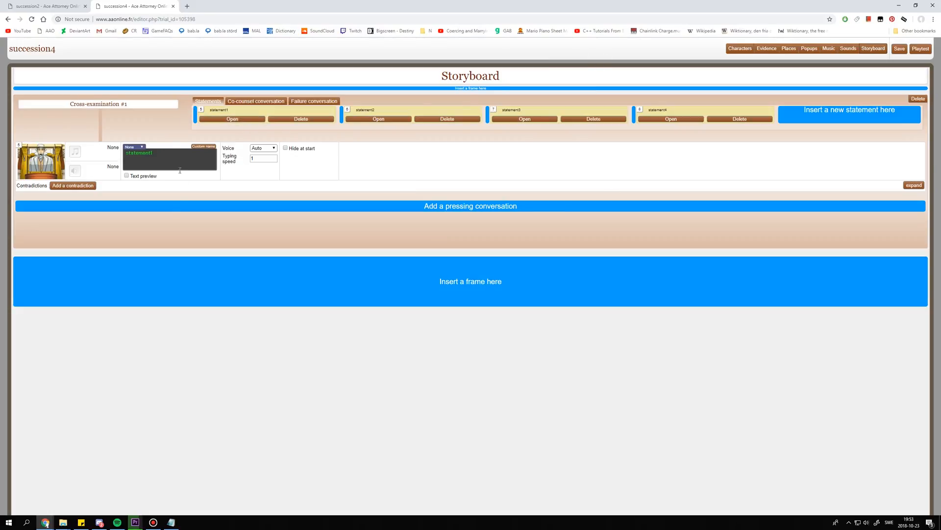
Add a pressing conversation to statement1 and save the trial.
{"action": "left_click", "coordinate": [444, 210]}
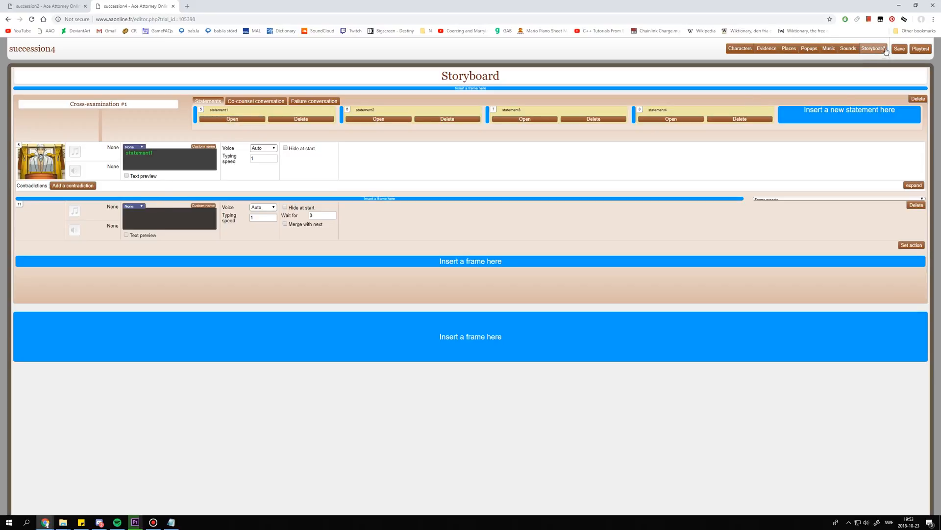
{"action": "left_click", "coordinate": [899, 48]}
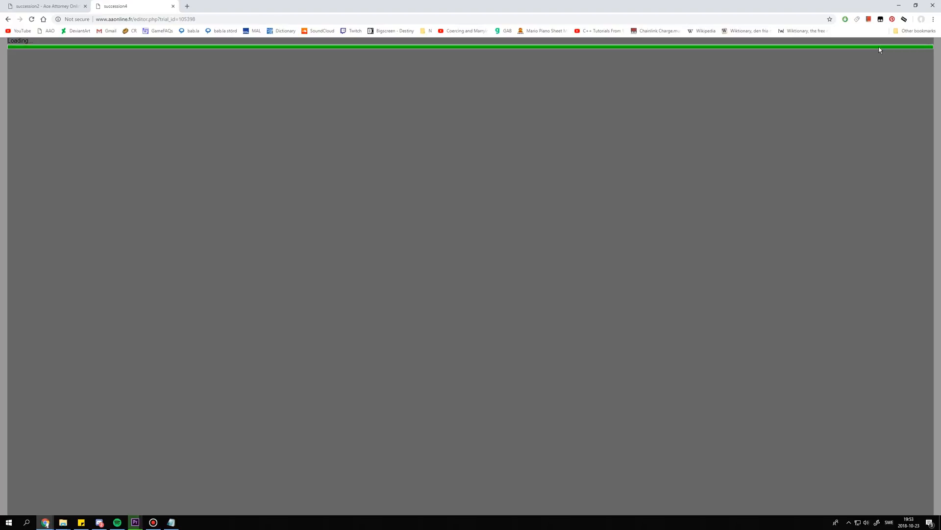
Reopen statement1 in the storyboard and set the wait time of its first pressing conversation frame to 1.
{"action": "double_click", "coordinate": [879, 48]}
{"action": "left_click", "coordinate": [228, 119]}
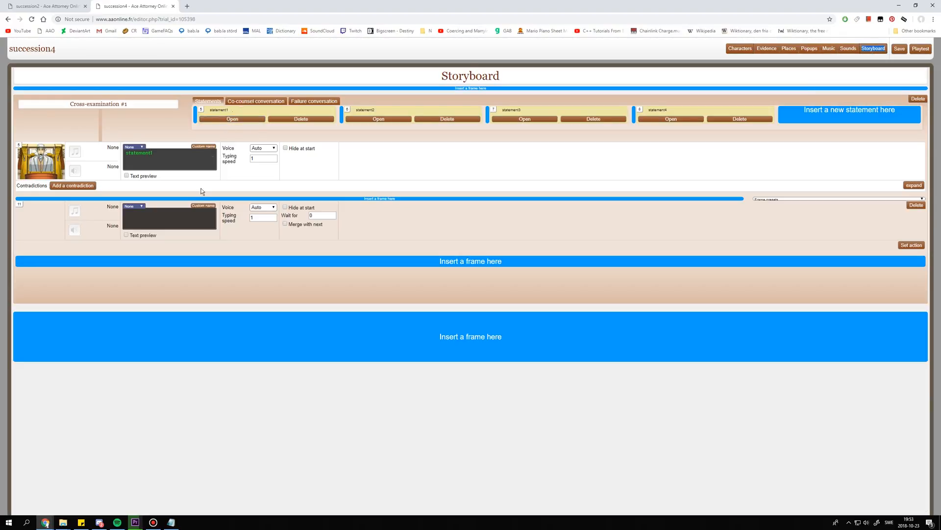
{"action": "left_click_drag", "start_coordinate": [310, 216], "coordinate": [579, 262]}
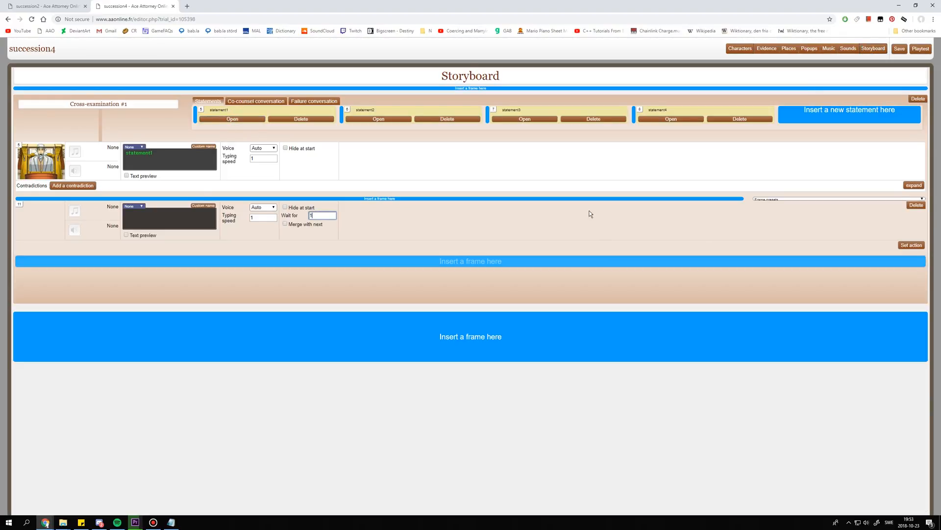
{"action": "type", "text": "1"}
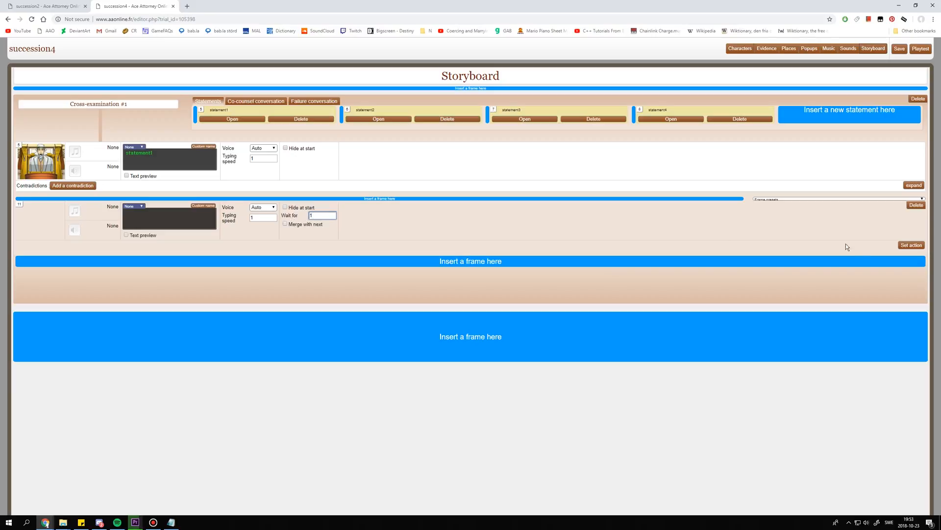
Set the action of frame 11 to Evaluate conditions to redirect the player.
{"action": "left_click", "coordinate": [911, 245]}
{"action": "left_click", "coordinate": [664, 292]}
{"action": "scroll", "coordinate": [672, 338], "scroll_direction": "down", "scroll_amount": 3}
{"action": "left_click", "coordinate": [644, 393]}
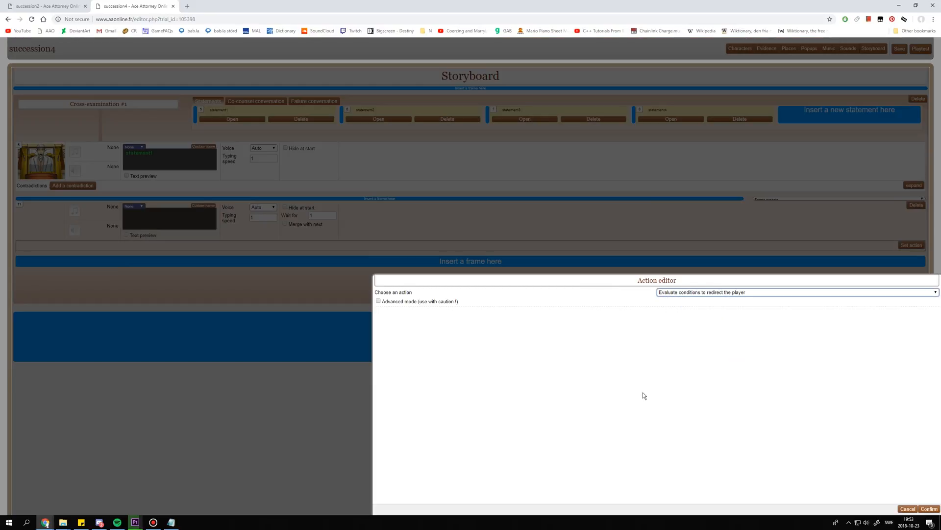
{"action": "right_click", "coordinate": [617, 368]}
{"action": "left_click", "coordinate": [514, 405]}
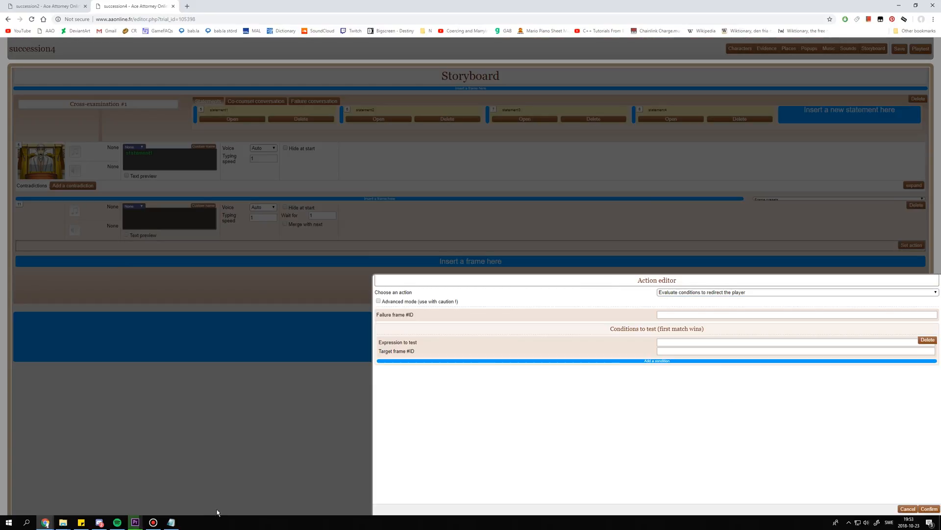
Switch to the open Notepad note and list succession1, succession2, succession3 and succession4 on separate lines.
{"action": "left_click", "coordinate": [171, 521]}
{"action": "key", "text": "ctrl+a"}
{"action": "key", "text": "ctrl+c"}
{"action": "left_click", "coordinate": [292, 309]}
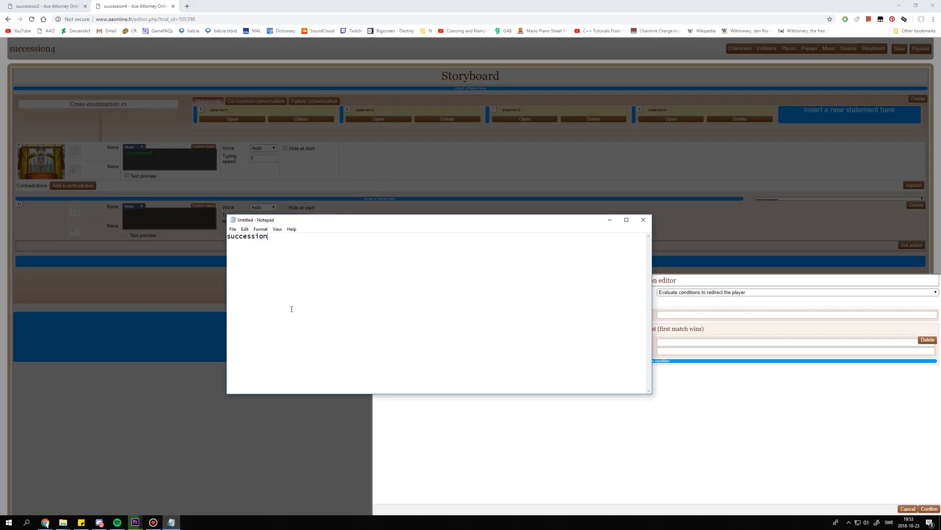
{"action": "type", "text": "1"}
{"action": "key", "text": "Return"}
{"action": "key", "text": "ctrl+v"}
{"action": "type", "text": "2"}
{"action": "key", "text": "Return"}
{"action": "key", "text": "ctrl+v"}
{"action": "type", "text": "3"}
{"action": "key", "text": "ctrl+v"}
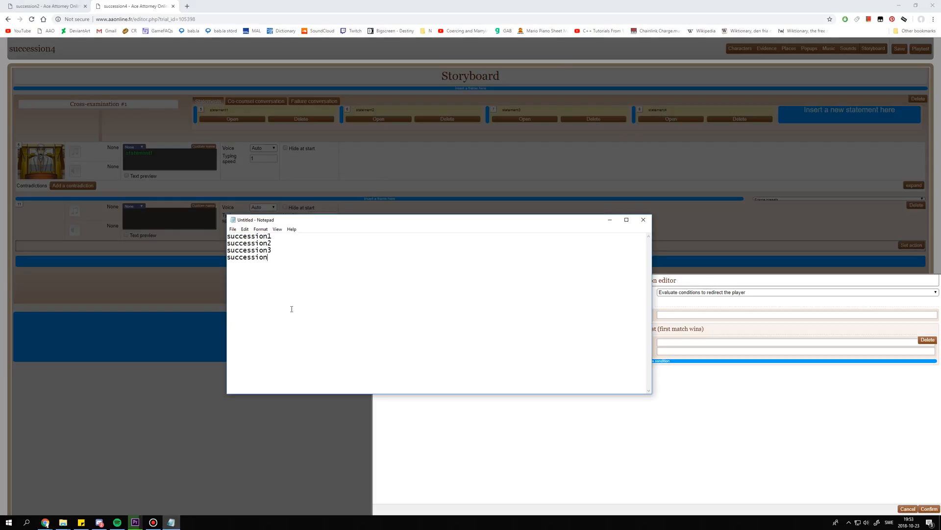
{"action": "type", "text": "4"}
Mark the listed variables with a 1 and add the lines "1+1+1+1=4" and "get out" below them.
{"action": "type", "text": "1"}
{"action": "key", "text": "Down"}
{"action": "type", "text": "1  1"}
{"action": "key", "text": "Return"}
{"action": "key", "text": "Return"}
{"action": "type", "text": "1+1+1+1=4"}
{"action": "key", "text": "Return"}
{"action": "key", "text": "Return"}
{"action": "type", "text": "get out"}
Back in Chrome, set the condition's expression to "succession2 = 0 & succession3 = 0 & succession4 = 0" and confirm the action.
{"action": "left_click", "coordinate": [535, 439]}
{"action": "left_click", "coordinate": [667, 343]}
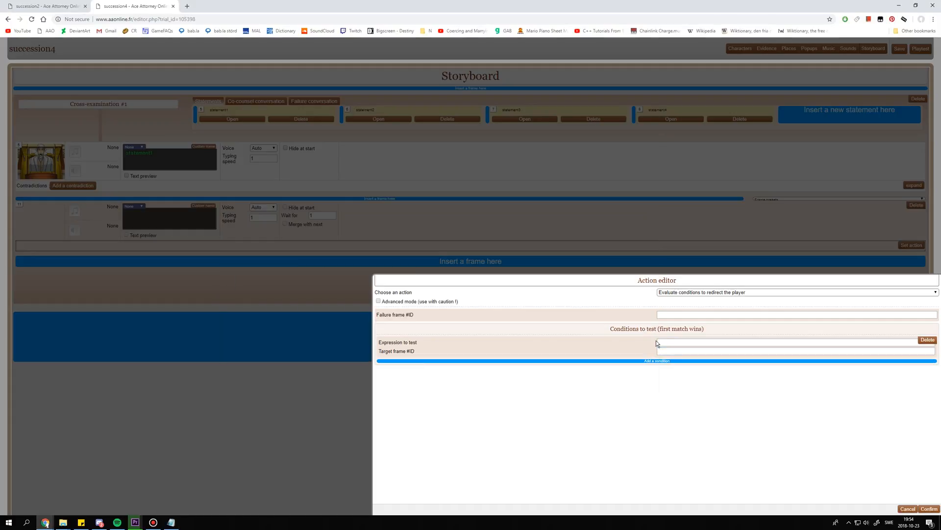
{"action": "type", "text": "= 0 & succes"}
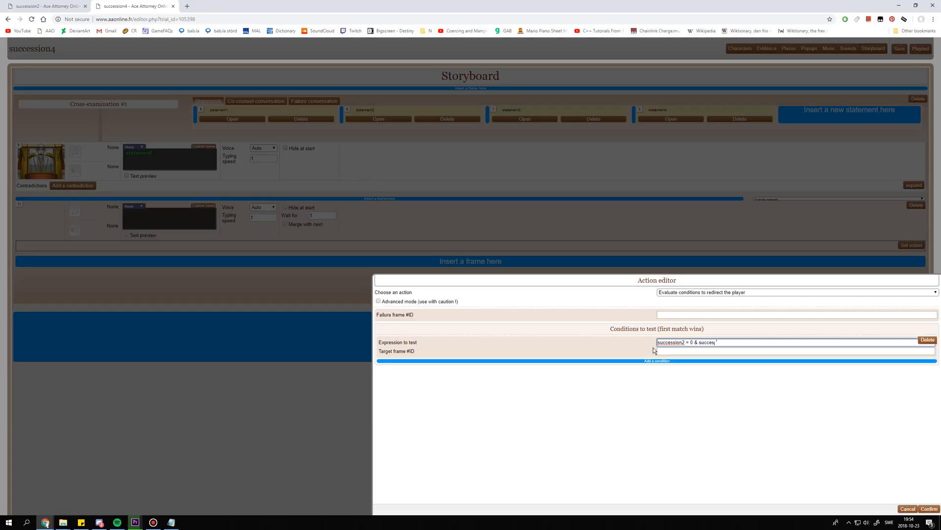
{"action": "type", "text": "sion3 = 0 & succession4 = 0"}
{"action": "left_click", "coordinate": [693, 349]}
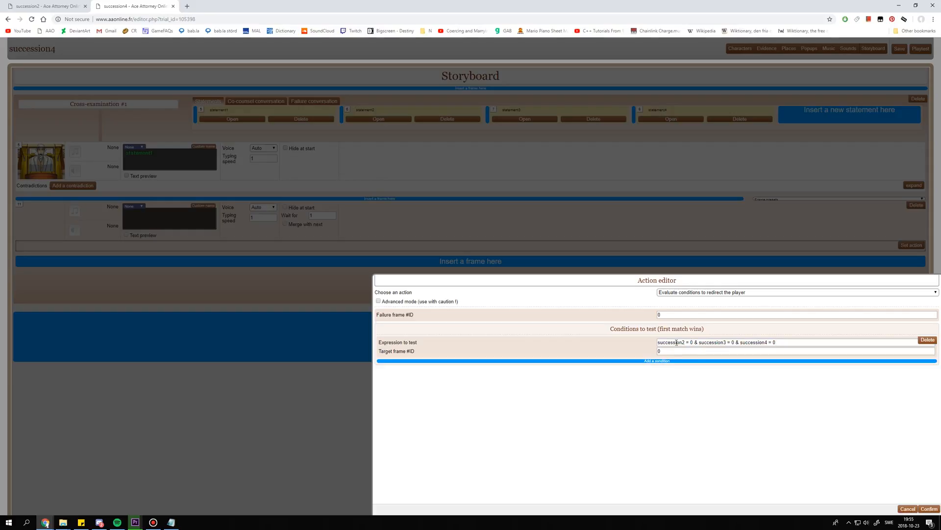
{"action": "left_click_drag", "start_coordinate": [657, 342], "coordinate": [691, 342]}
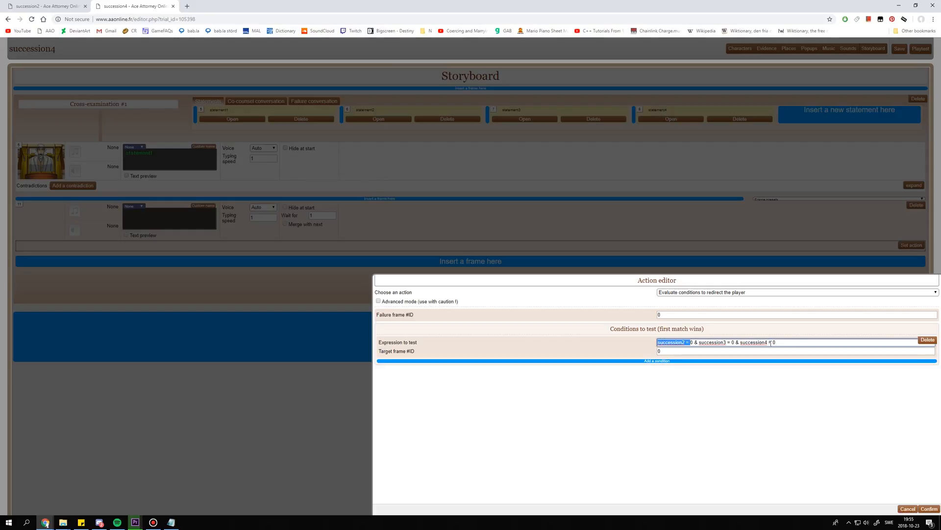
{"action": "left_click_drag", "start_coordinate": [771, 343], "coordinate": [658, 342]}
{"action": "key", "text": "Tab"}
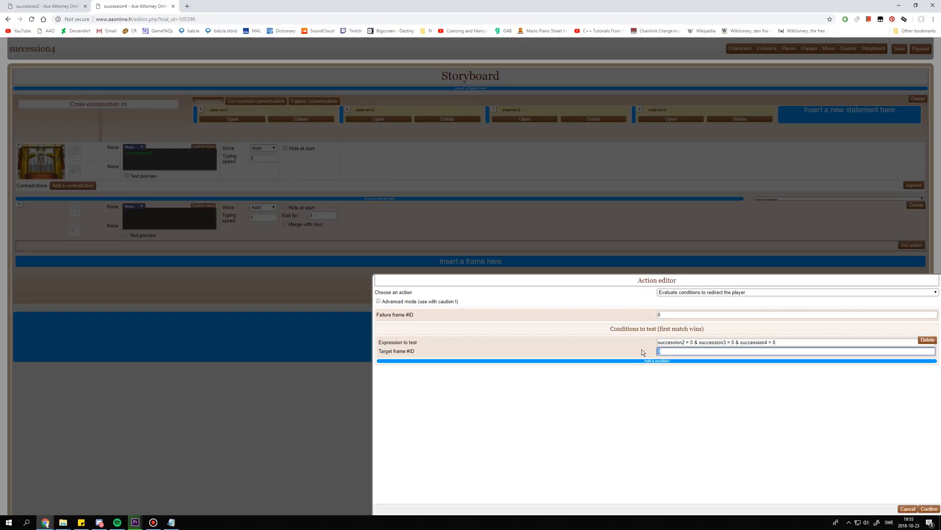
{"action": "left_click", "coordinate": [731, 390]}
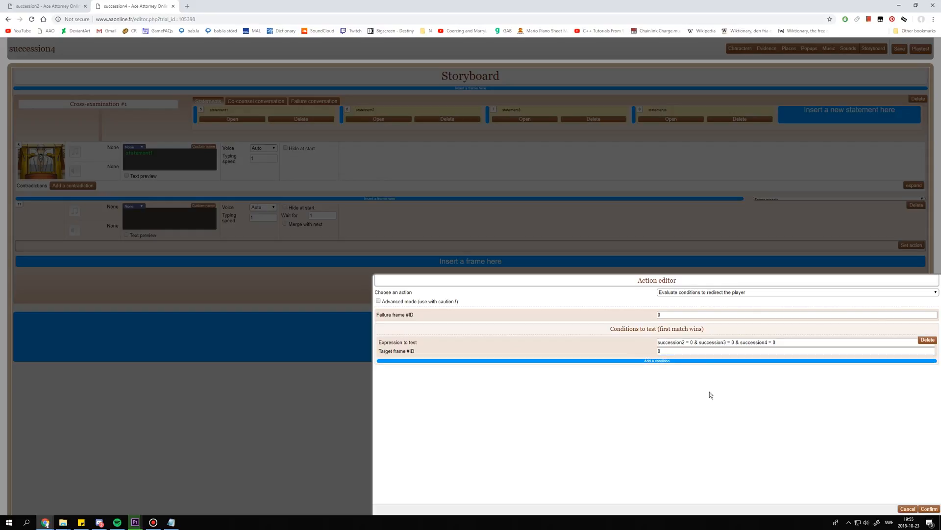
{"action": "left_click", "coordinate": [930, 508]}
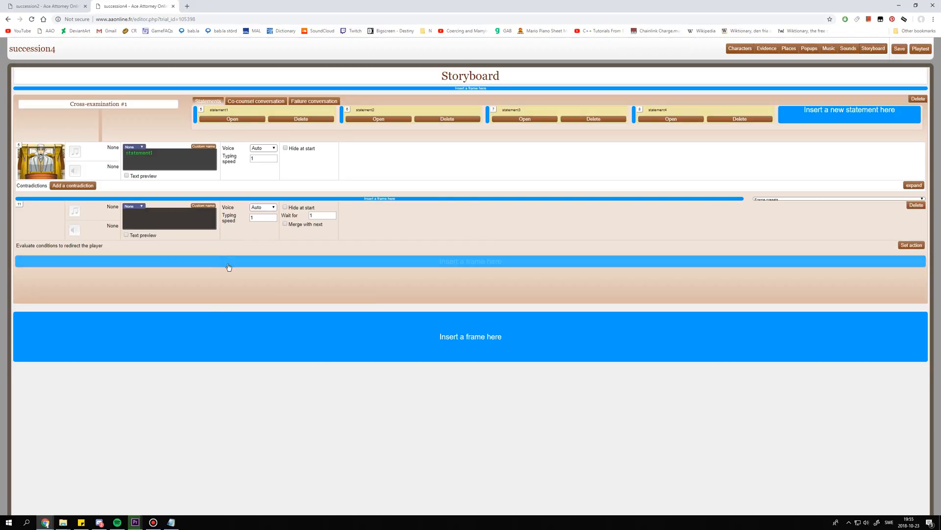
Insert two frames after the redirect frame and enter "press" as the text of frame 12.
{"action": "left_click", "coordinate": [176, 319]}
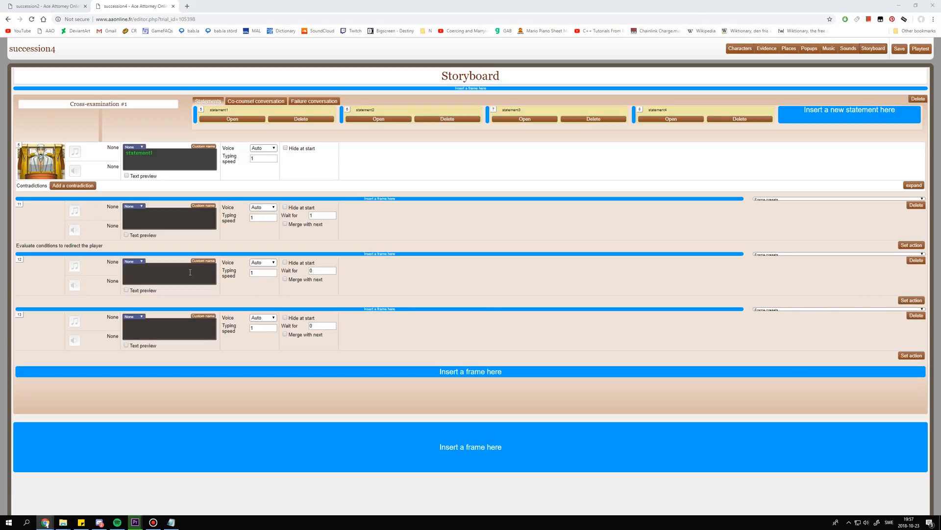
{"action": "left_click", "coordinate": [167, 272]}
{"action": "type", "text": "press"}
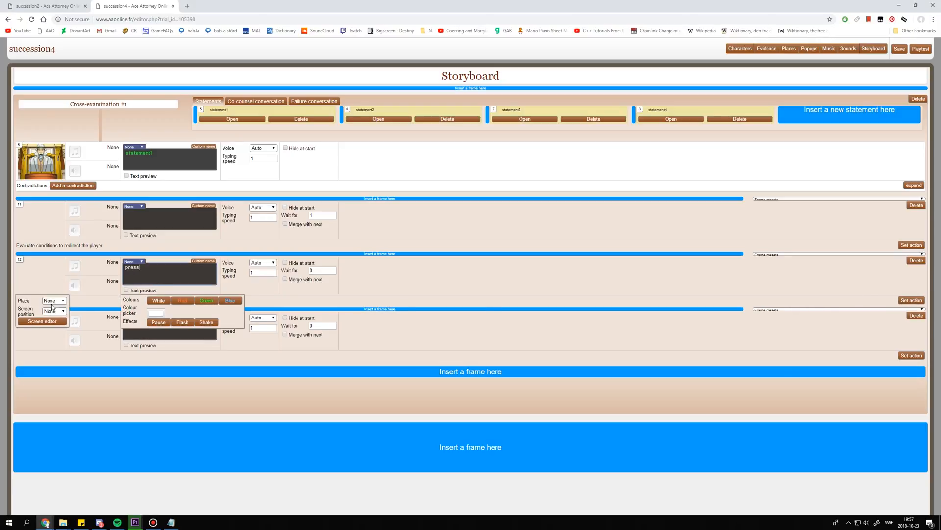
For frame 12, set the place to Courtroom benches (PW) and add the Phoenix character to the scene.
{"action": "left_click", "coordinate": [54, 300]}
{"action": "left_click", "coordinate": [67, 315]}
{"action": "left_click", "coordinate": [68, 305]}
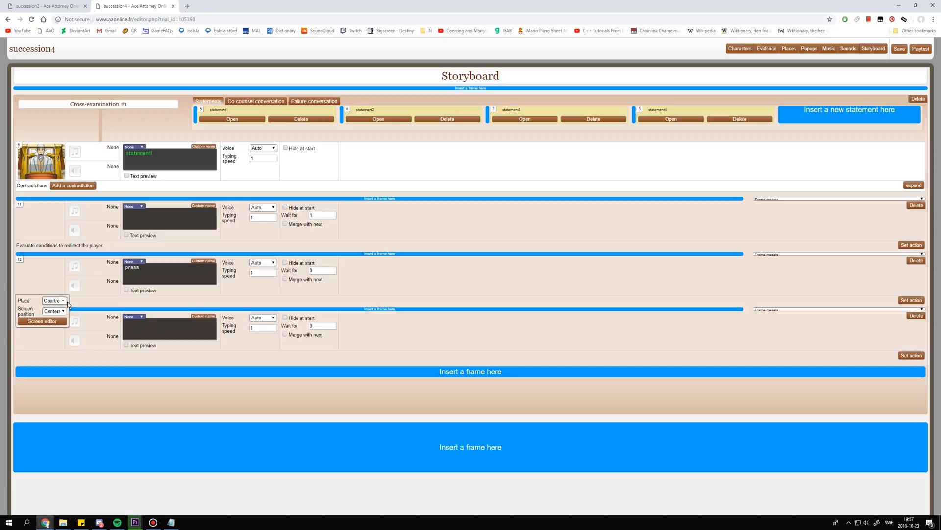
{"action": "left_click", "coordinate": [42, 321]}
{"action": "left_click", "coordinate": [499, 307]}
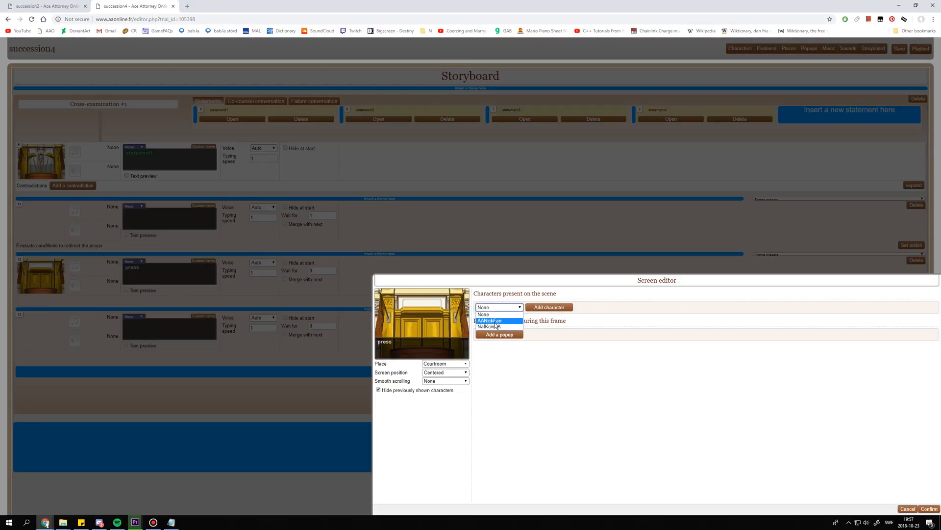
{"action": "left_click", "coordinate": [497, 324]}
{"action": "left_click", "coordinate": [549, 307]}
Browse the pre-defined places for frame 12's background and confirm its scene.
{"action": "left_click", "coordinate": [438, 365]}
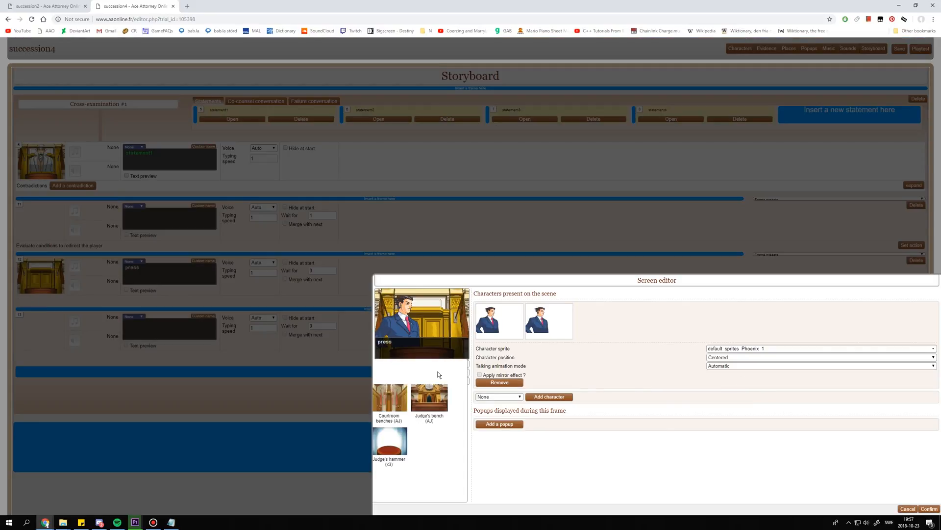
{"action": "left_click", "coordinate": [461, 375]}
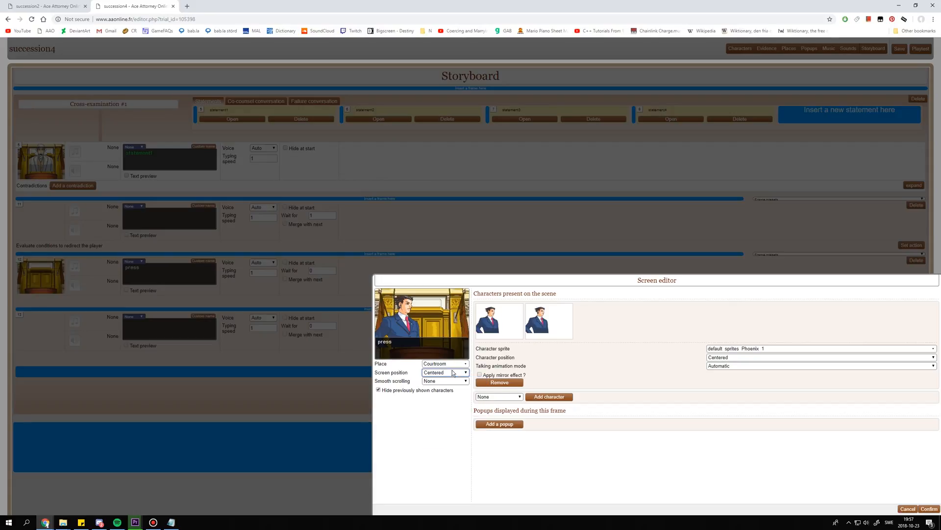
{"action": "left_click", "coordinate": [449, 365]}
{"action": "left_click", "coordinate": [427, 381]}
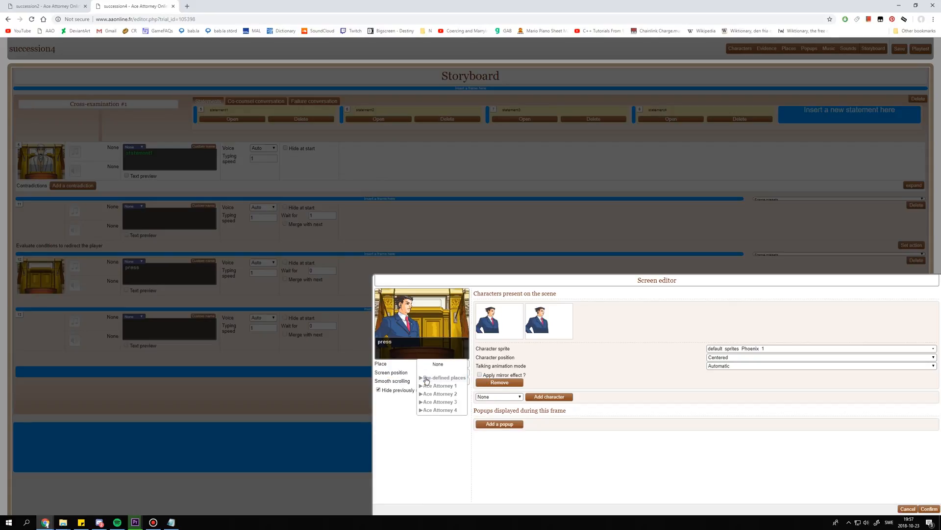
{"action": "left_click", "coordinate": [426, 381]}
{"action": "left_click", "coordinate": [434, 380]}
{"action": "key", "text": "ctrl+plus"}
{"action": "key", "text": "ctrl+minus"}
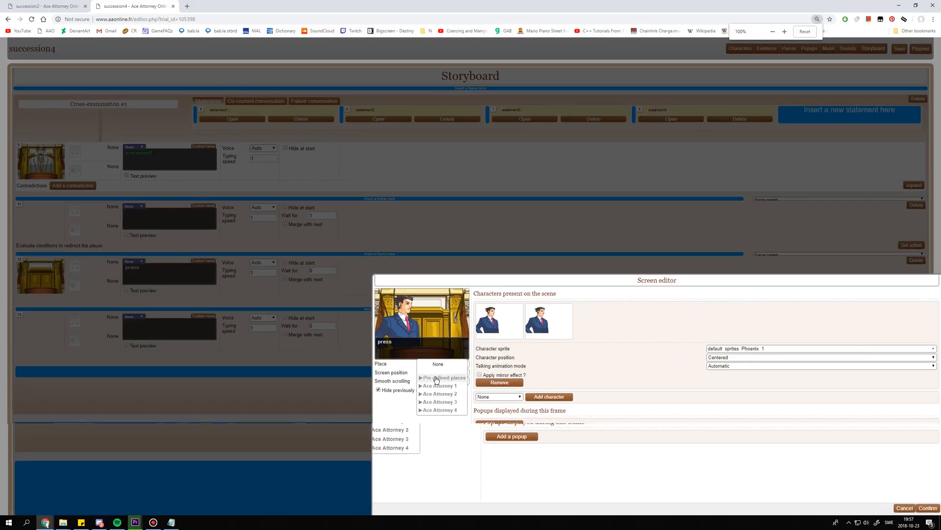
{"action": "key", "text": "ctrl+minus"}
{"action": "left_click", "coordinate": [492, 349]}
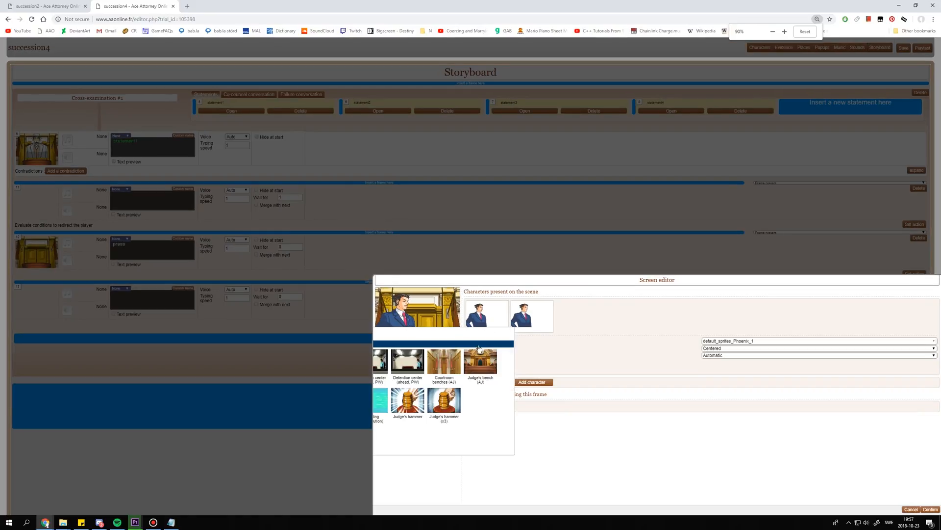
{"action": "left_click", "coordinate": [389, 366]}
{"action": "left_click", "coordinate": [930, 509]}
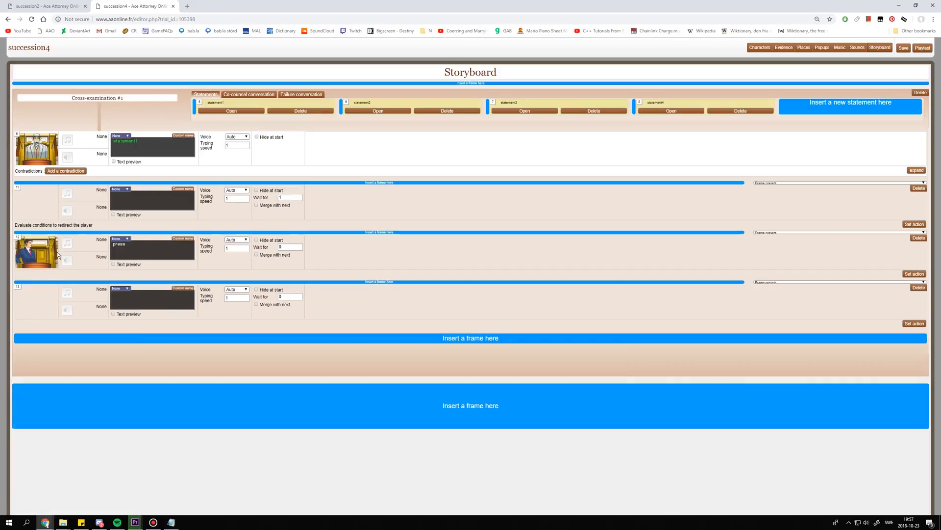
{"action": "mouse_move", "coordinate": [36, 260]}
{"action": "left_click", "coordinate": [38, 292]}
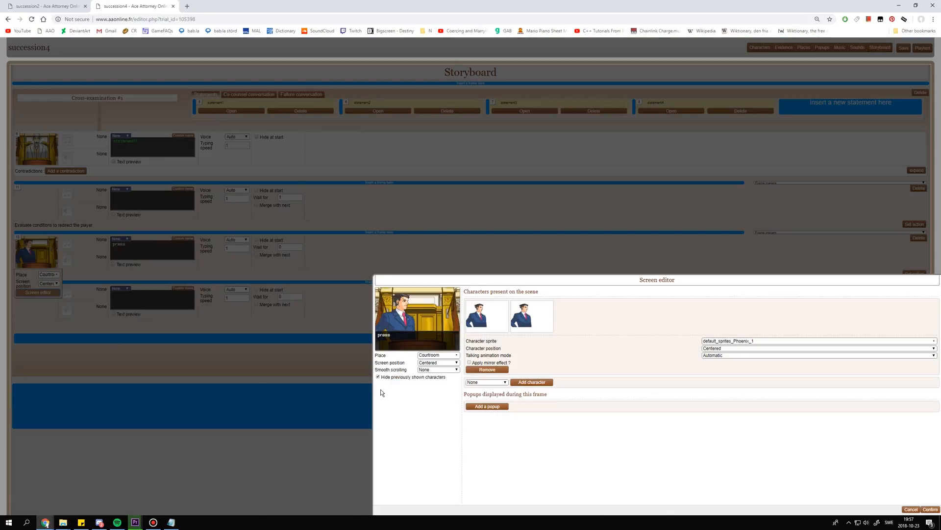
{"action": "left_click", "coordinate": [422, 354]}
{"action": "left_click", "coordinate": [412, 370]}
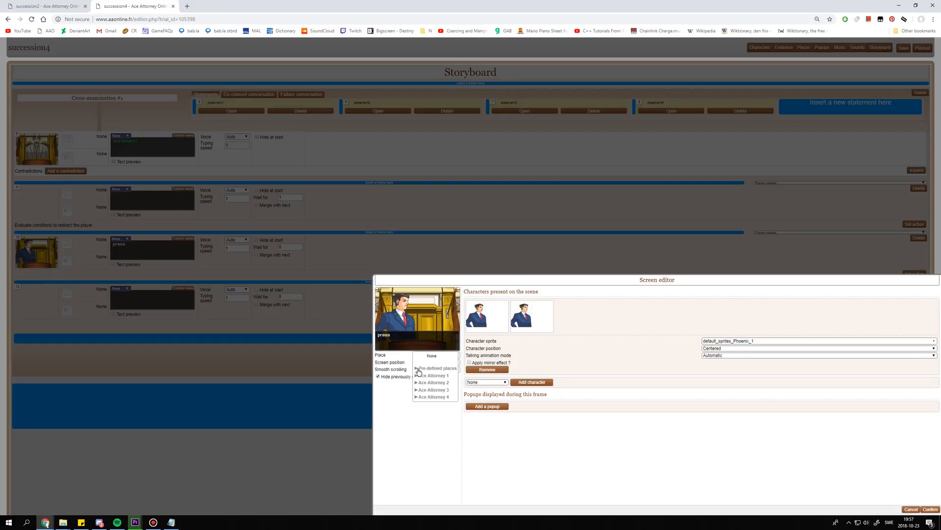
{"action": "left_click", "coordinate": [813, 520]}
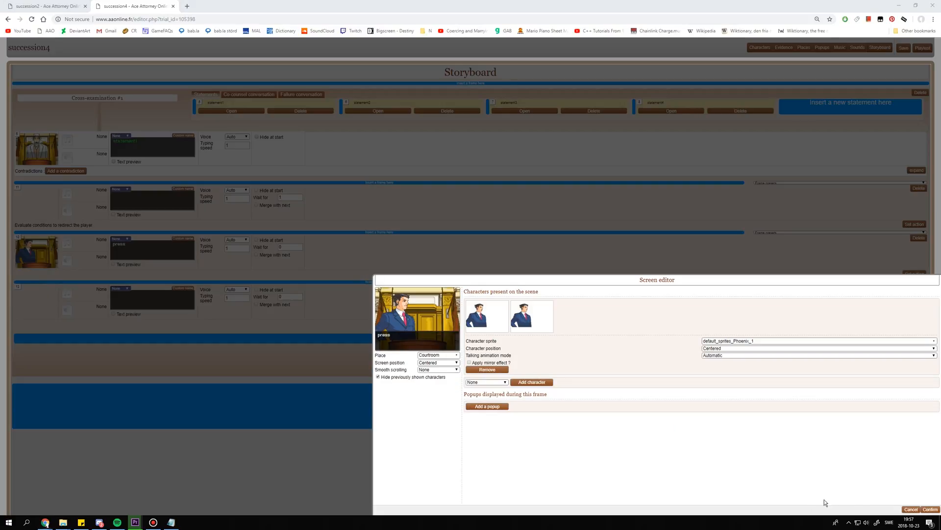
{"action": "left_click", "coordinate": [910, 509]}
Set frame 12's screen position to Left-aligned and insert another frame at the end of the pressing conversation.
{"action": "left_click", "coordinate": [47, 283]}
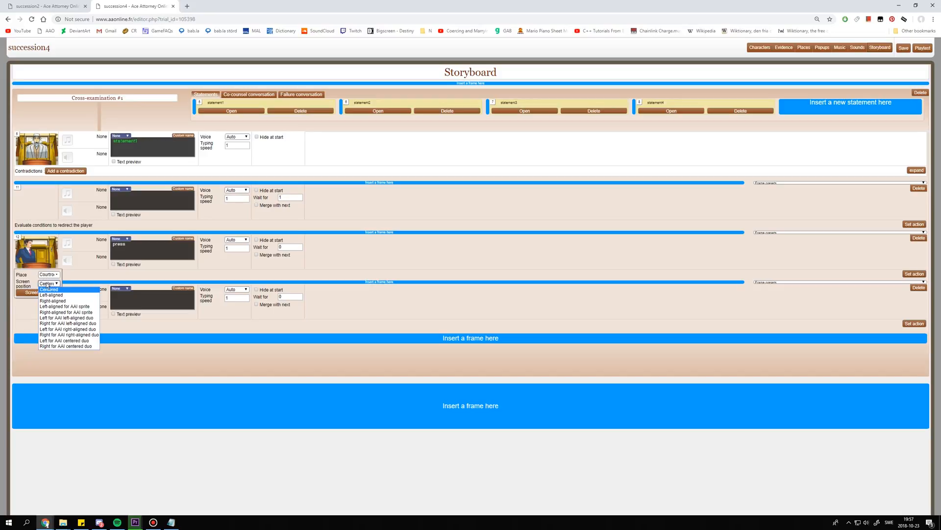
{"action": "left_click", "coordinate": [47, 295]}
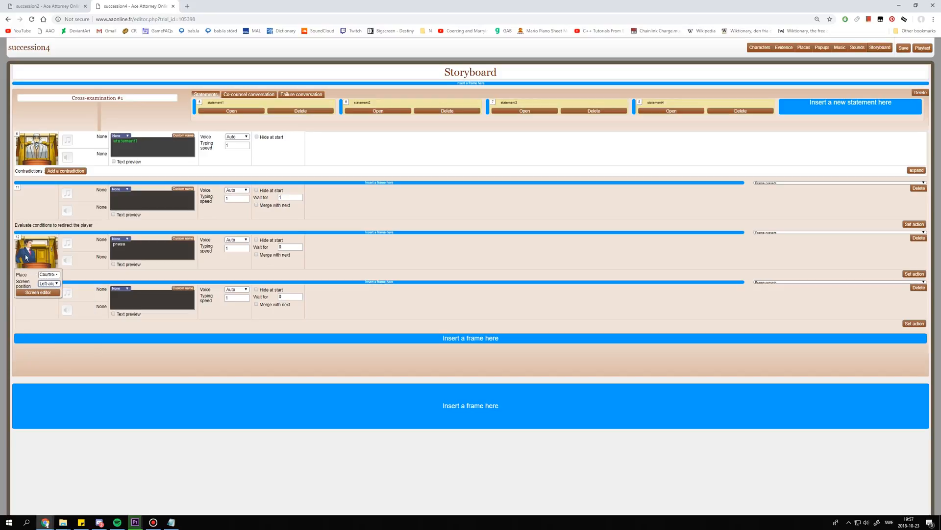
{"action": "left_click", "coordinate": [48, 275]}
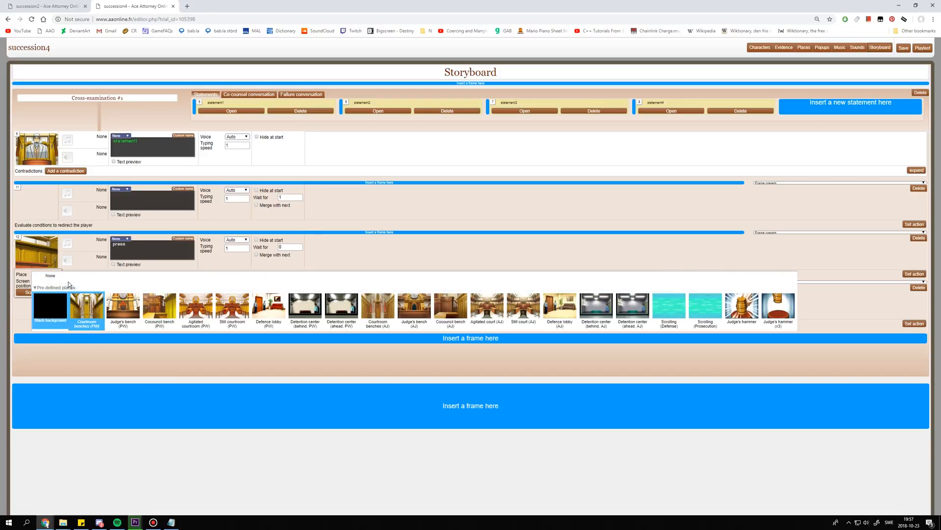
{"action": "key", "text": "ctrl+plus"}
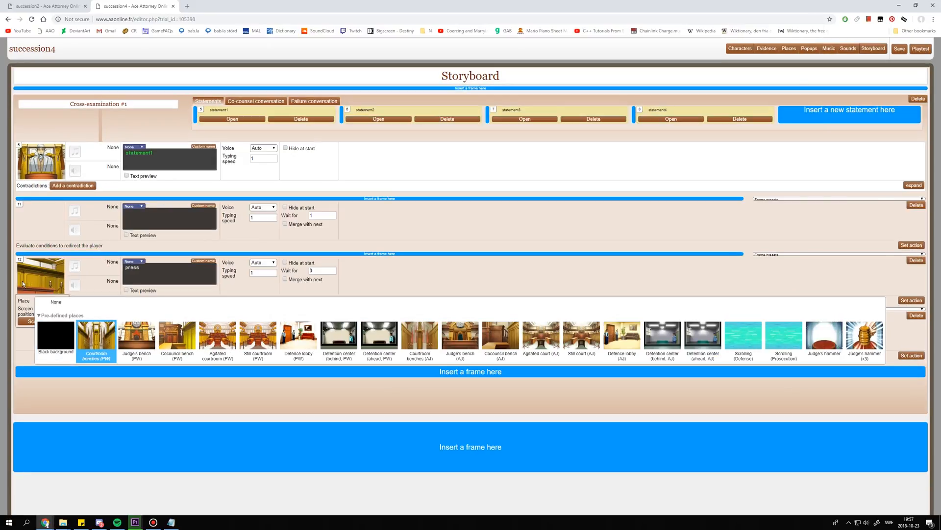
{"action": "key", "text": "ctrl+plus"}
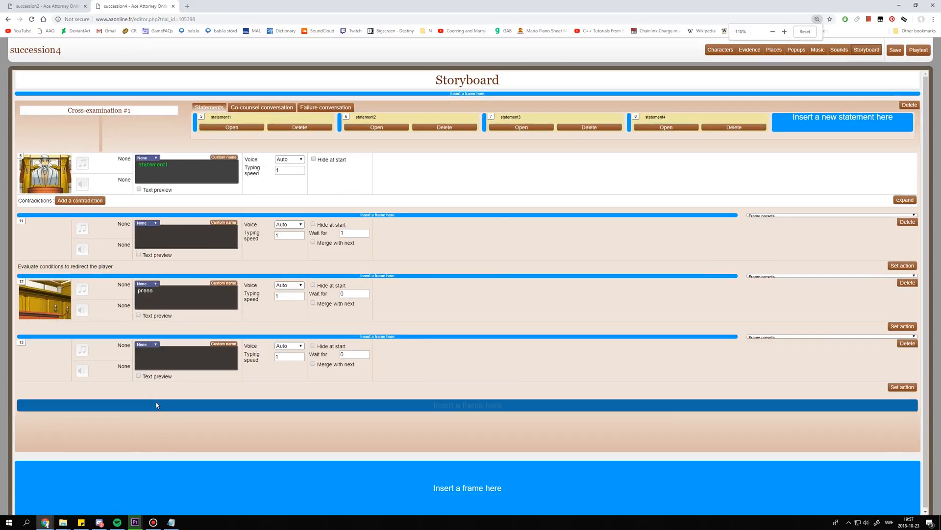
{"action": "left_click", "coordinate": [156, 403]}
Set the Phoenix character's position in frame 12 to Left-aligned and confirm the scene.
{"action": "mouse_move", "coordinate": [38, 330]}
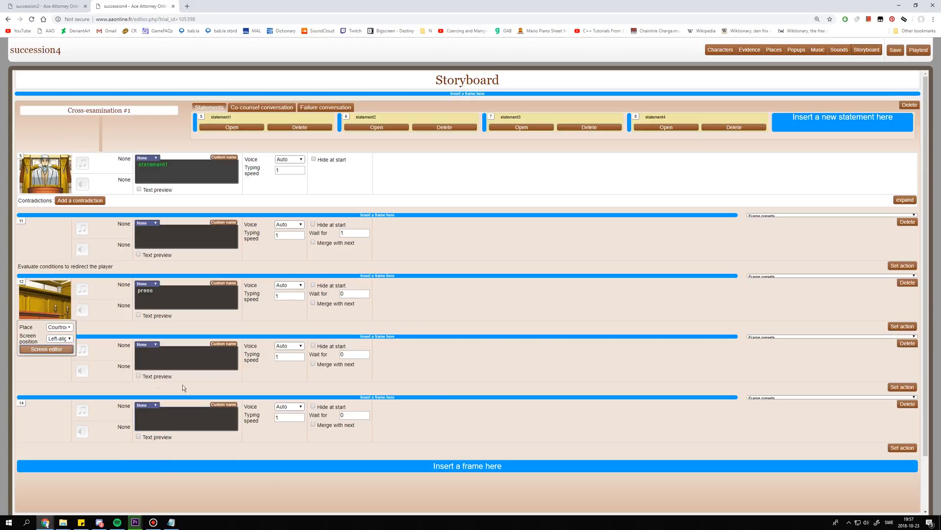
{"action": "left_click", "coordinate": [46, 348]}
{"action": "left_click", "coordinate": [730, 364]}
{"action": "left_click", "coordinate": [735, 386]}
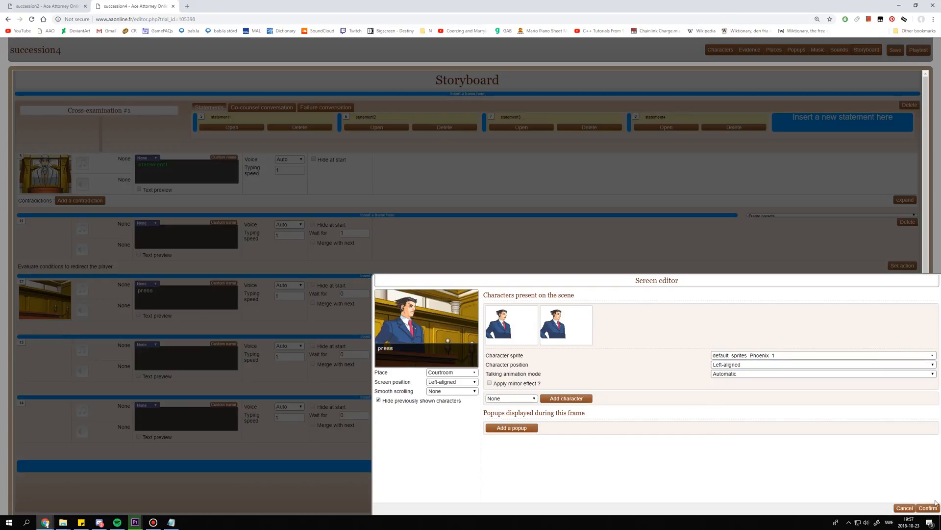
{"action": "left_click", "coordinate": [927, 508]}
Enter "press" as the text of frame 14 and set its place to Courtroom benches (PW).
{"action": "type", "text": "press"}
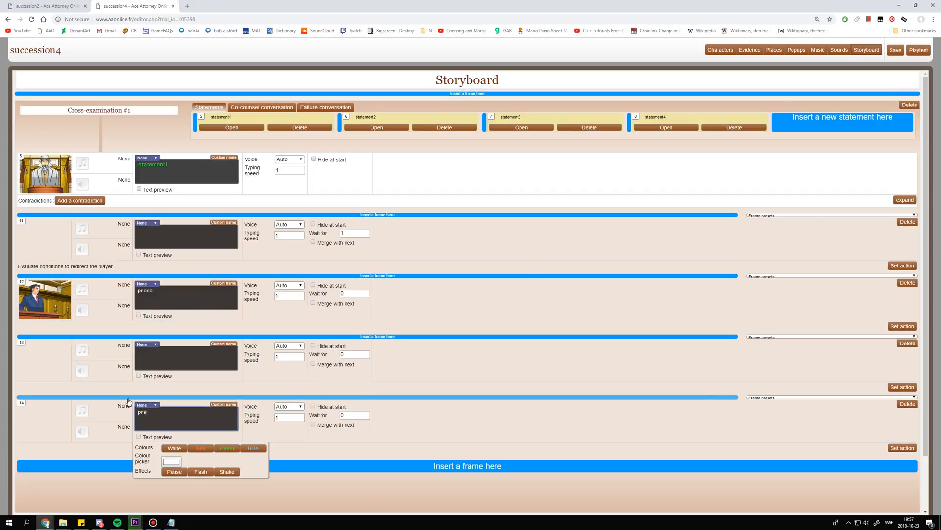
{"action": "mouse_move", "coordinate": [37, 435]}
{"action": "left_click", "coordinate": [58, 449]}
{"action": "left_click", "coordinate": [65, 465]}
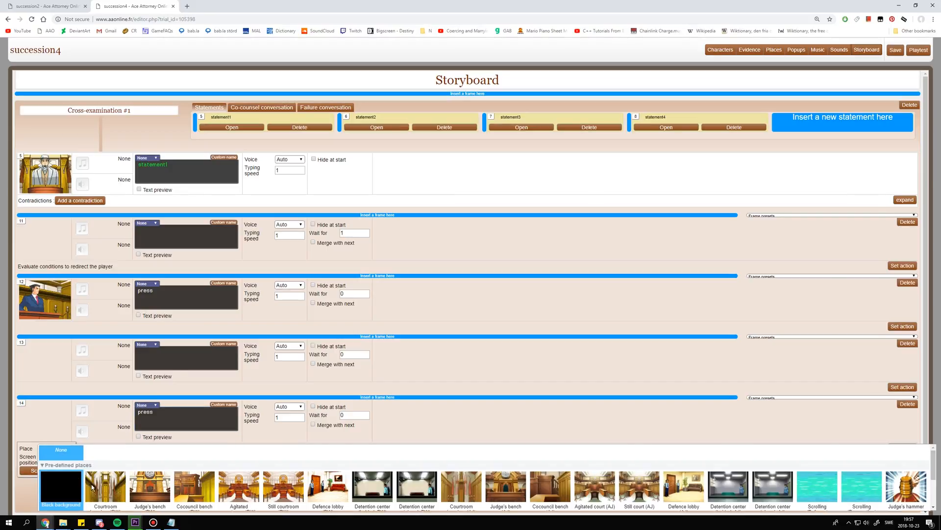
{"action": "left_click", "coordinate": [62, 487]}
Set frame 14's screen position to Left-aligned.
{"action": "left_click", "coordinate": [56, 463]}
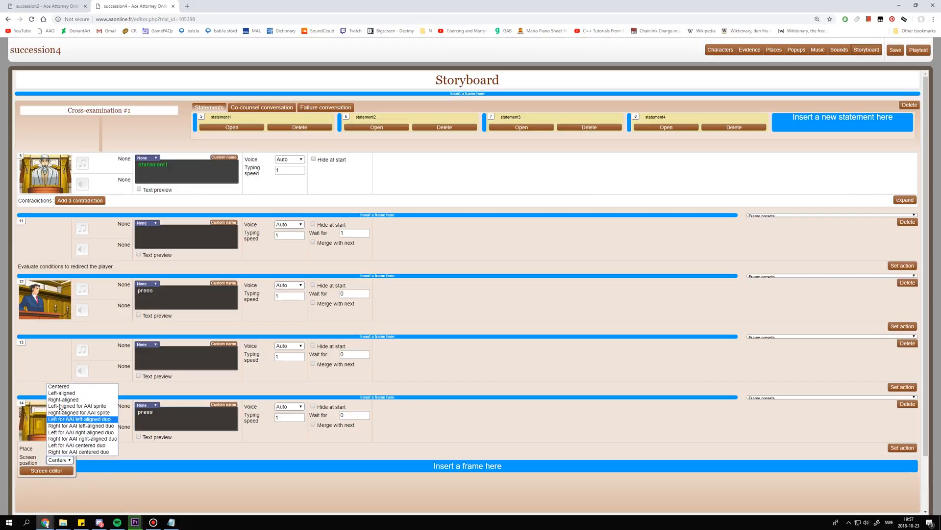
{"action": "left_click", "coordinate": [54, 395]}
{"action": "mouse_move", "coordinate": [36, 436]}
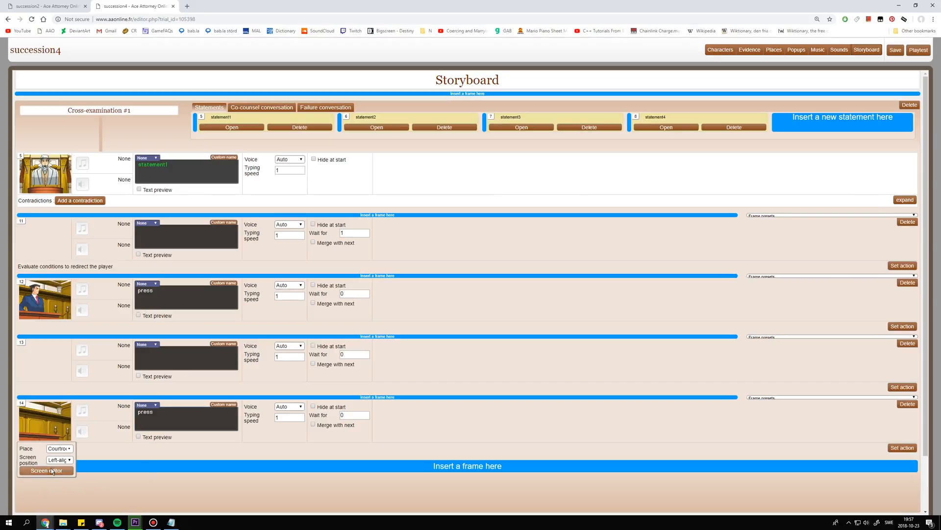
Add the Phoenix character to frame 14's scene and confirm the screen setup.
{"action": "left_click", "coordinate": [45, 470]}
{"action": "left_click", "coordinate": [514, 310]}
{"action": "left_click", "coordinate": [512, 331]}
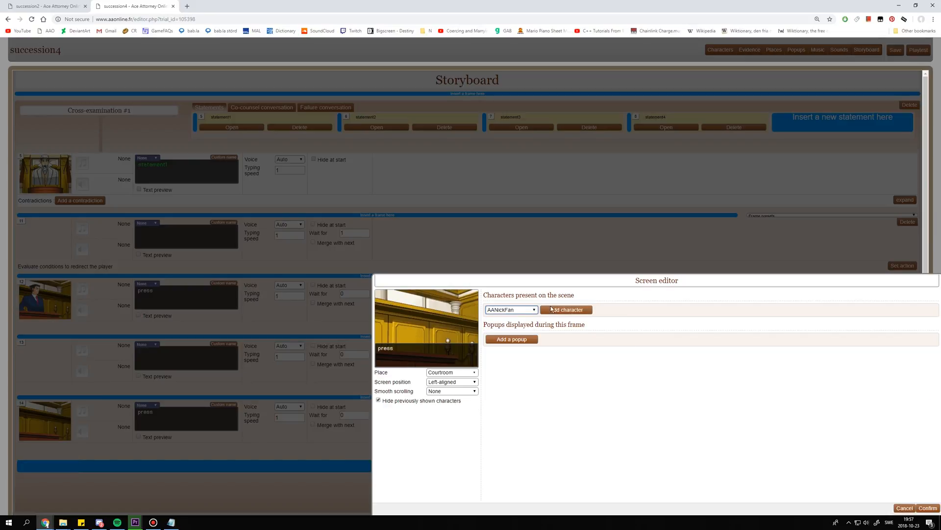
{"action": "left_click", "coordinate": [567, 310]}
{"action": "left_click", "coordinate": [932, 507]}
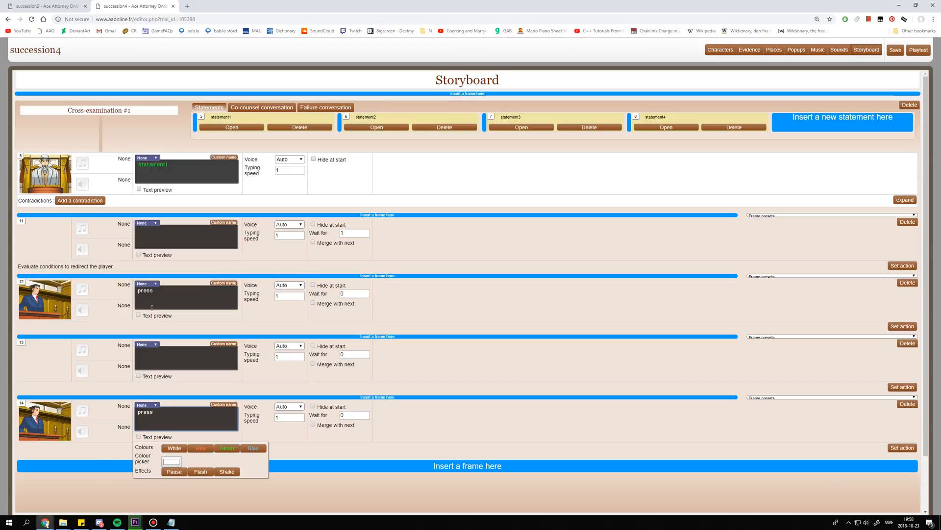
Set frame 12's action to Define new variables and define succession2 with value 0.
{"action": "left_click", "coordinate": [215, 305]}
{"action": "left_click", "coordinate": [894, 328]}
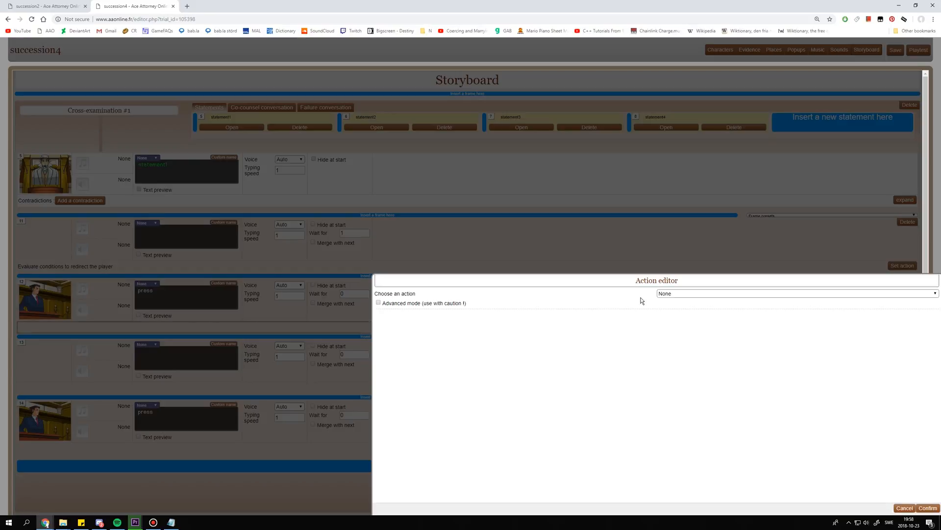
{"action": "left_click", "coordinate": [661, 293]}
{"action": "type", "text": "de"}
{"action": "key", "text": "Return"}
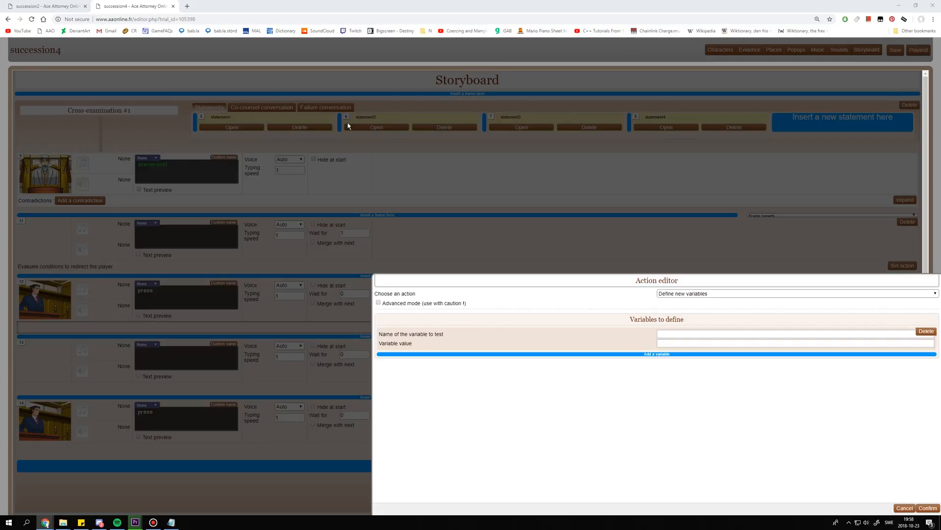
{"action": "left_click", "coordinate": [659, 333]}
{"action": "type", "text": "succession2"}
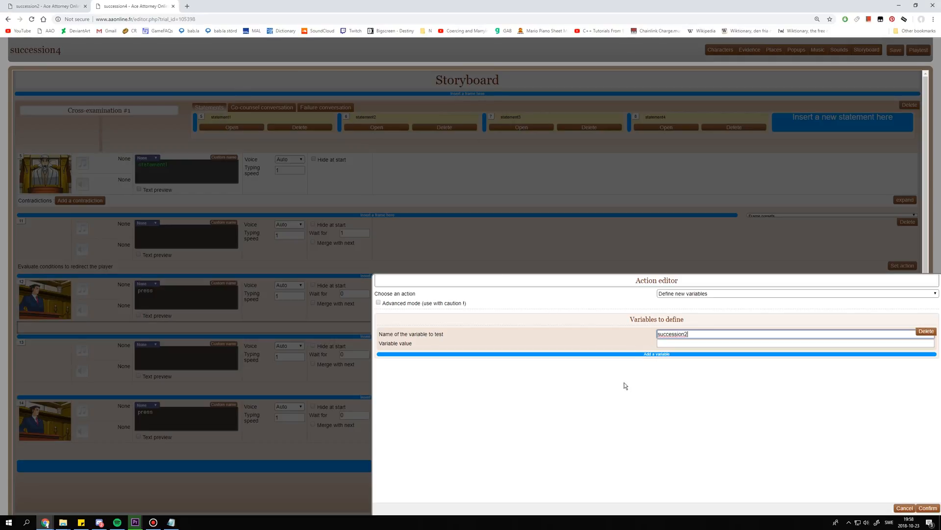
{"action": "left_click", "coordinate": [672, 343]}
{"action": "type", "text": "0"}
Add a second variable, succession3, with value 0 to frame 12's action.
{"action": "left_click", "coordinate": [668, 354]}
{"action": "left_click", "coordinate": [670, 360]}
{"action": "type", "text": "succession"}
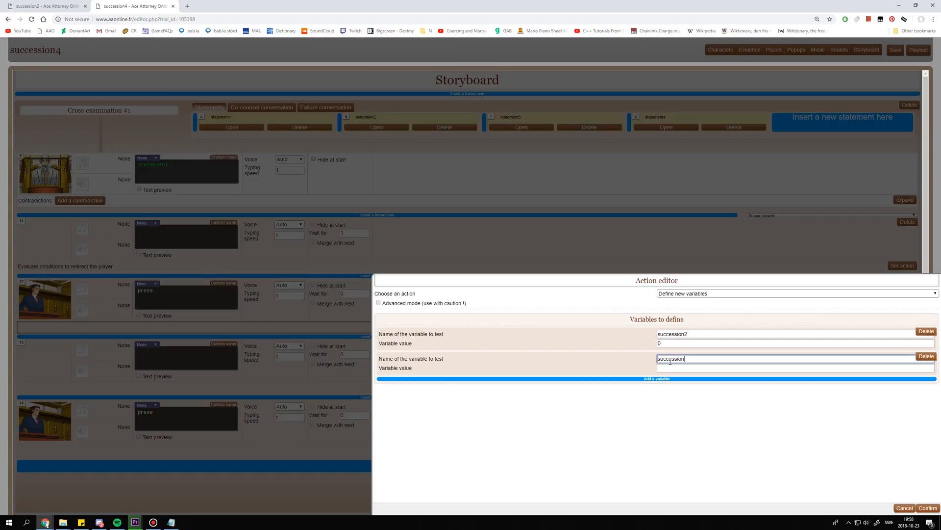
{"action": "type", "text": "3"}
{"action": "left_click", "coordinate": [679, 368]}
{"action": "type", "text": "0"}
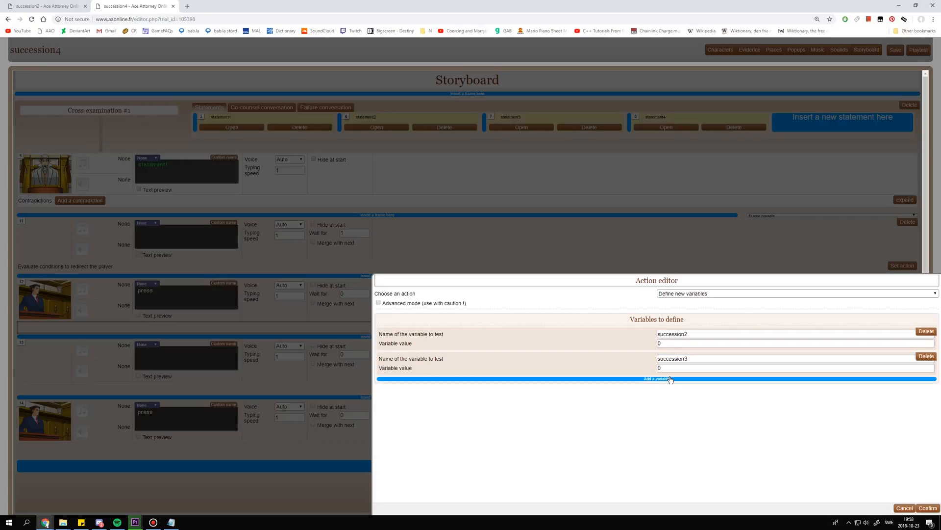
Add a third variable, succession4, with value 0 to frame 12's action and confirm the action.
{"action": "left_click", "coordinate": [679, 378]}
{"action": "left_click", "coordinate": [678, 383]}
{"action": "type", "text": "succession4"}
{"action": "left_click", "coordinate": [679, 392]}
{"action": "type", "text": "0"}
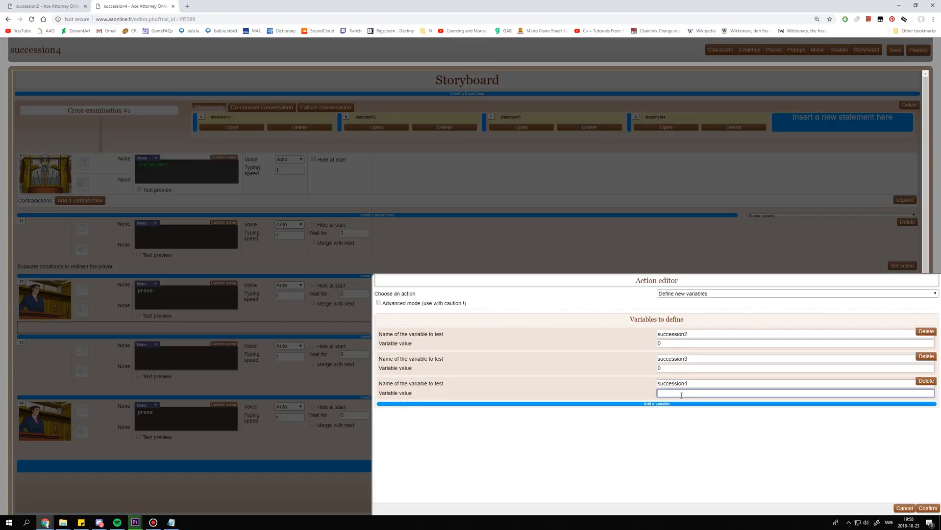
{"action": "left_click", "coordinate": [688, 484]}
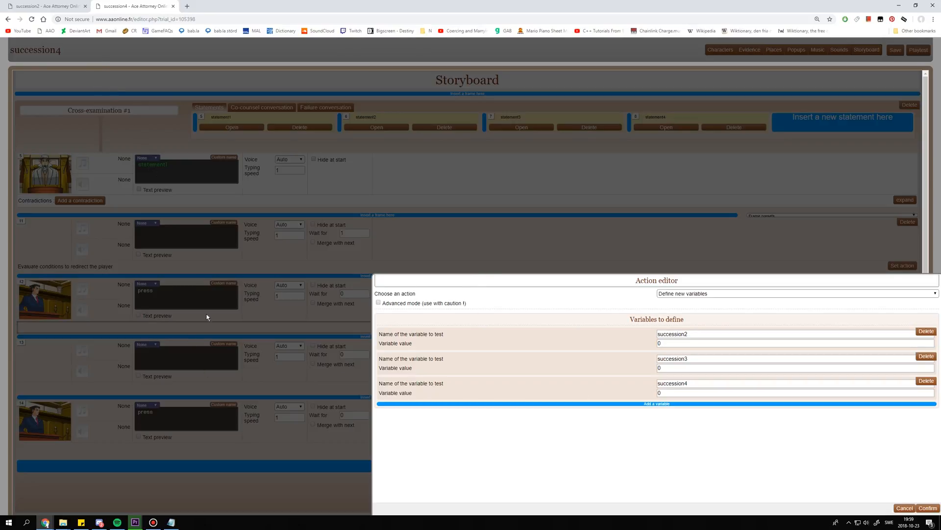
{"action": "left_click", "coordinate": [929, 509]}
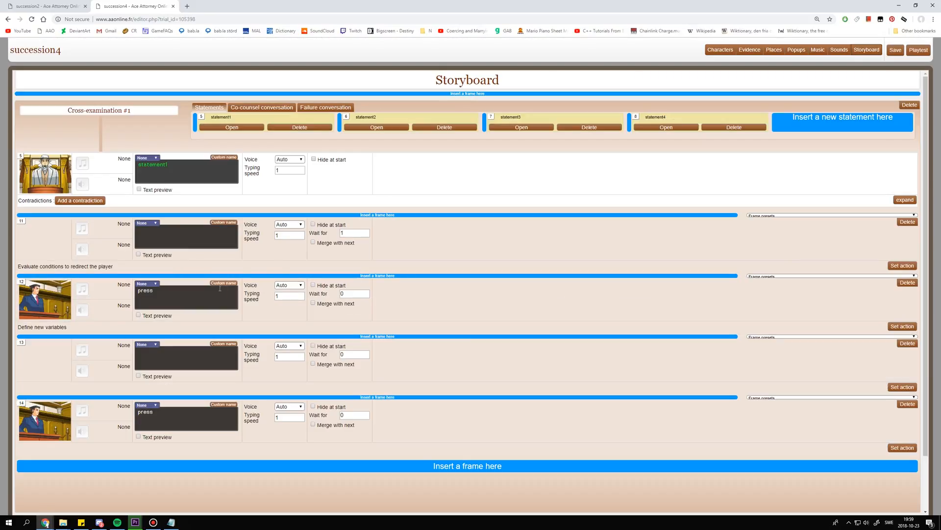
Set frame 14's action to Define new variables, defining succession1 with value 1, and confirm it.
{"action": "left_click", "coordinate": [896, 267]}
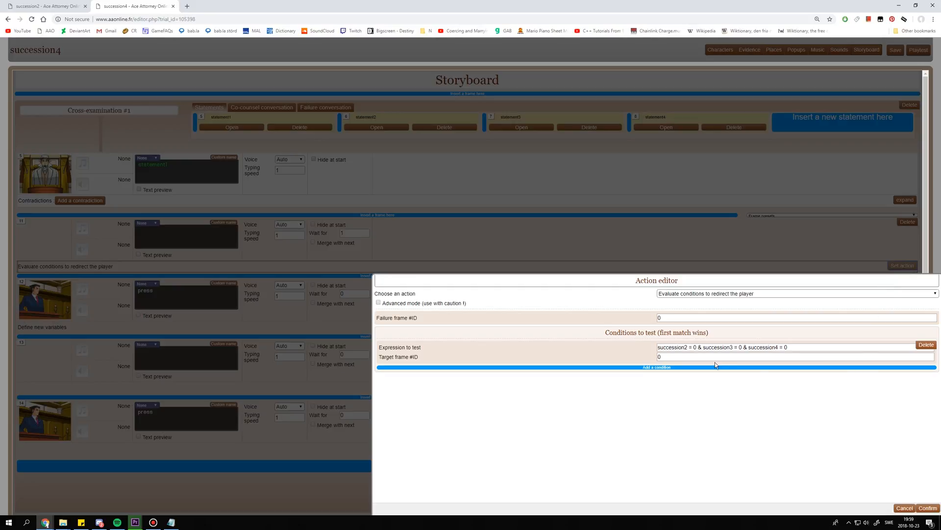
{"action": "left_click", "coordinate": [901, 507]}
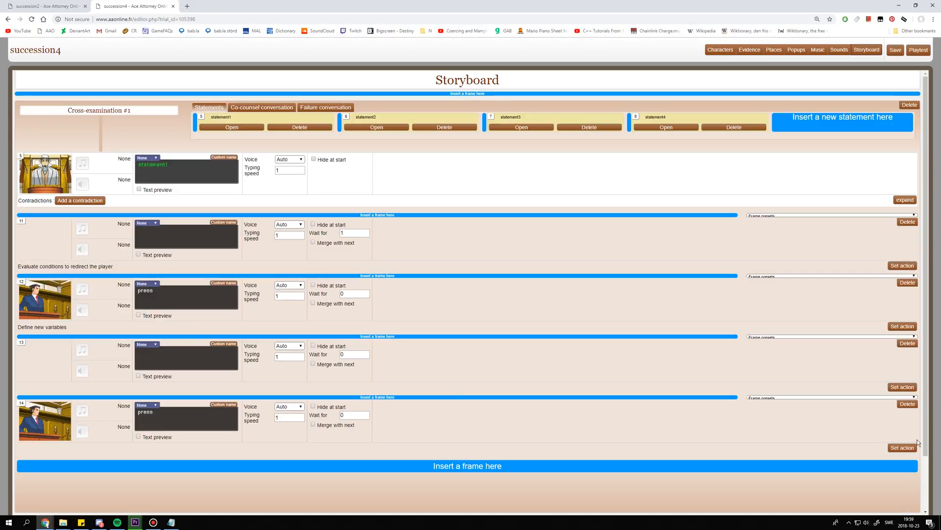
{"action": "left_click", "coordinate": [904, 447]}
{"action": "left_click", "coordinate": [670, 293]}
{"action": "scroll", "coordinate": [686, 383], "scroll_direction": "down", "scroll_amount": 5}
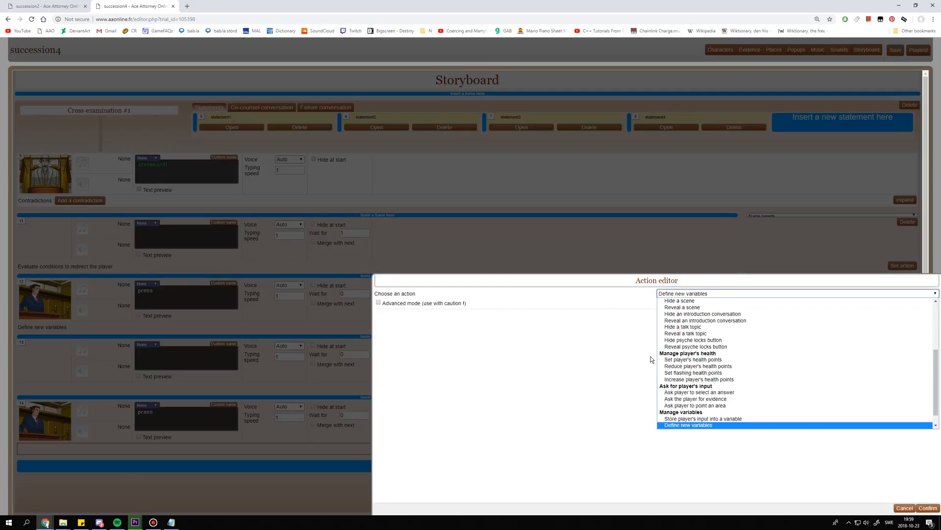
{"action": "left_click", "coordinate": [693, 426]}
{"action": "left_click", "coordinate": [673, 337]}
{"action": "type", "text": "succession1"}
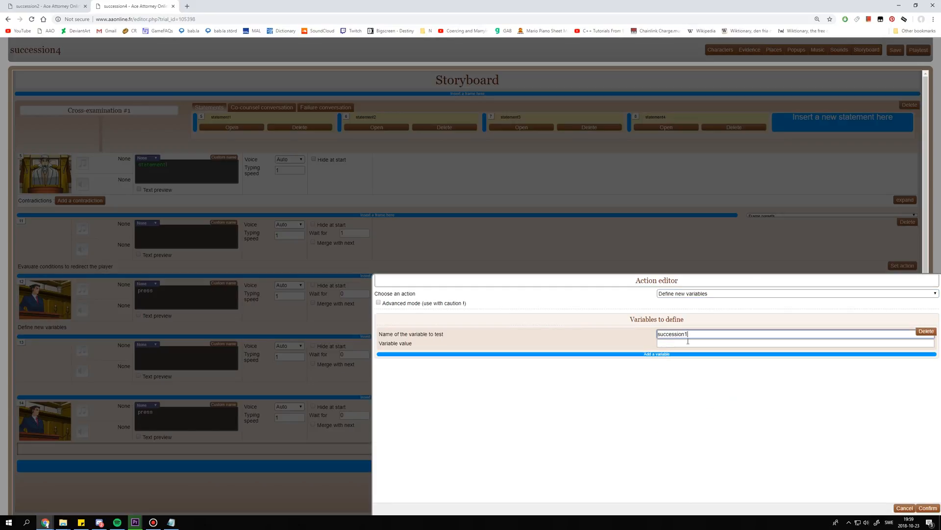
{"action": "key", "text": "Tab"}
{"action": "type", "text": "1"}
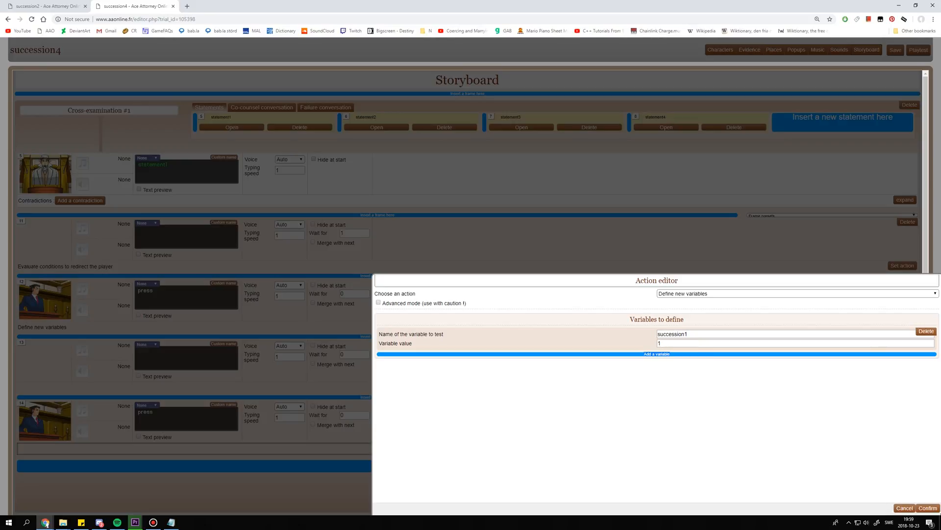
{"action": "left_click", "coordinate": [928, 508]}
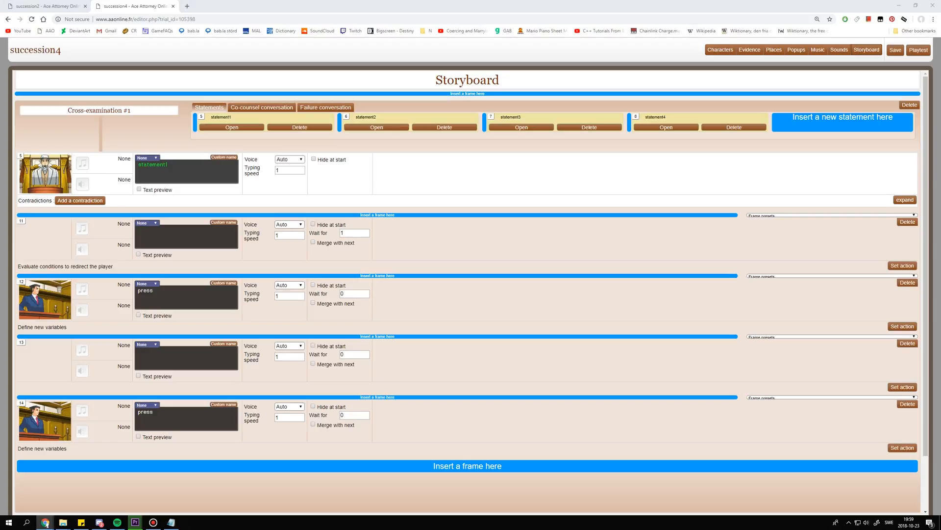
Insert a frame at the end of the pressing conversation and set its wait time to 1.
{"action": "scroll", "coordinate": [468, 292], "scroll_direction": "down", "scroll_amount": 1}
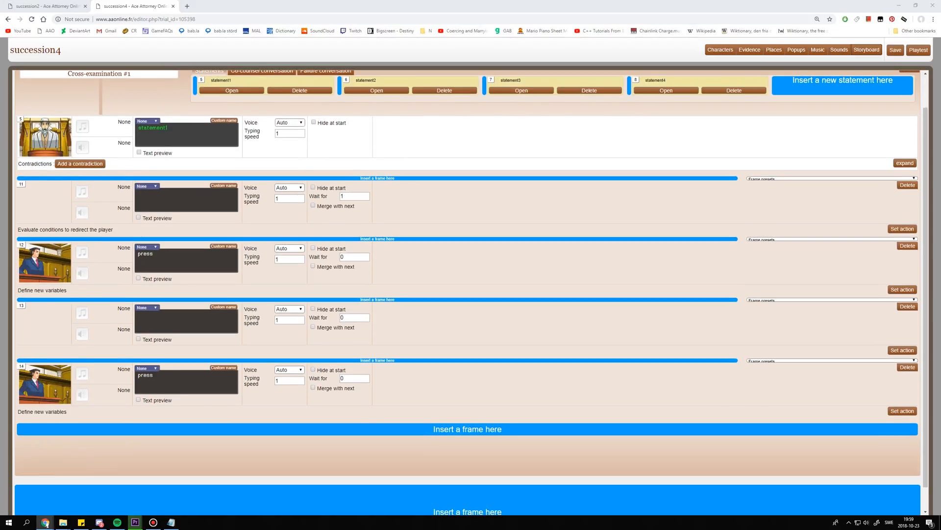
{"action": "left_click", "coordinate": [343, 429]}
{"action": "left_click", "coordinate": [354, 439]}
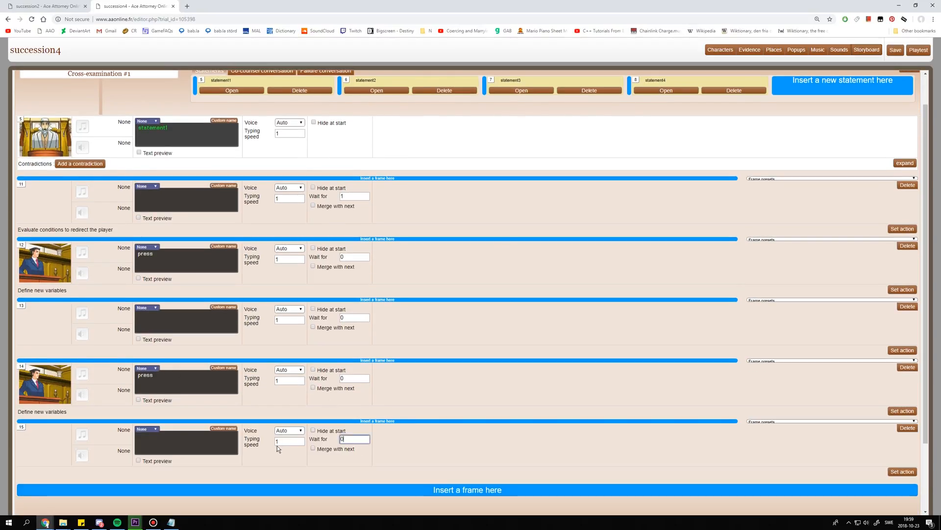
{"action": "left_click", "coordinate": [562, 448]}
In frame 11's redirect action, set the condition's target frame to 14 and the failure frame to 12.
{"action": "left_click", "coordinate": [901, 229]}
{"action": "double_click", "coordinate": [663, 357]}
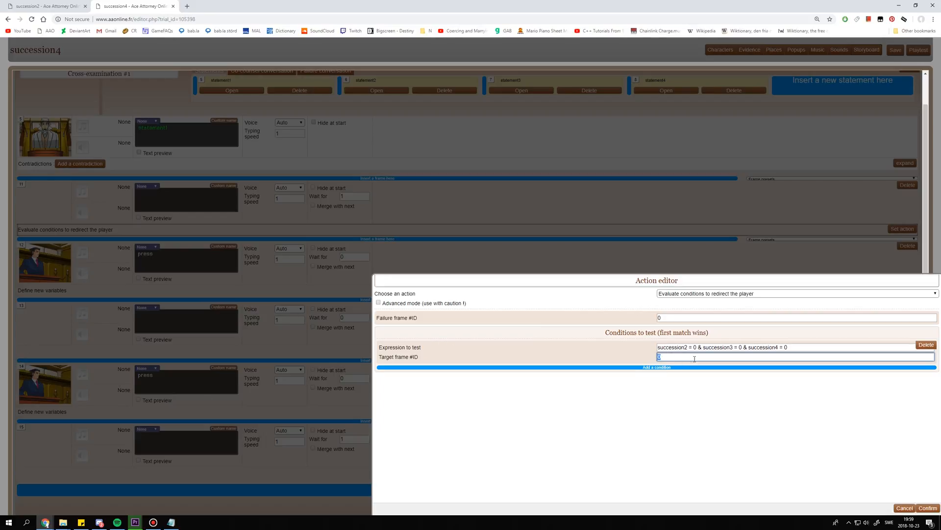
{"action": "type", "text": "14"}
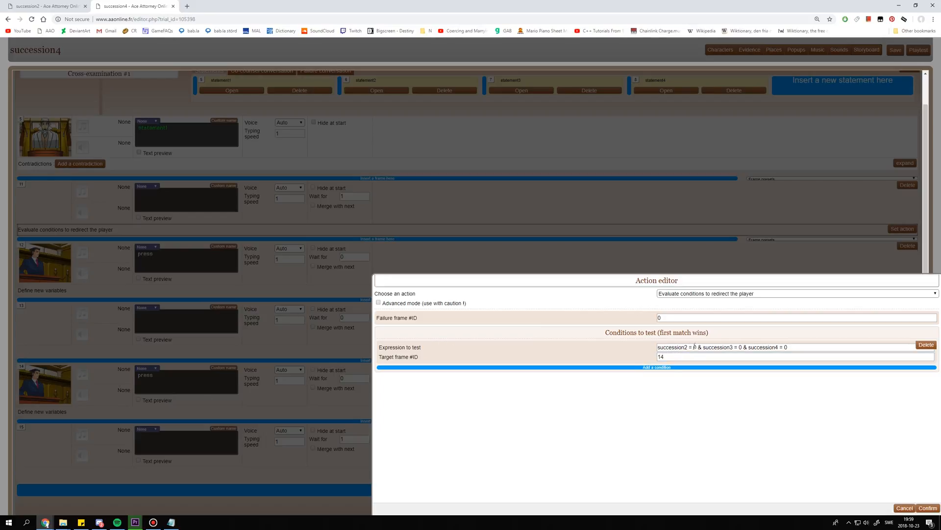
{"action": "left_click", "coordinate": [675, 317]}
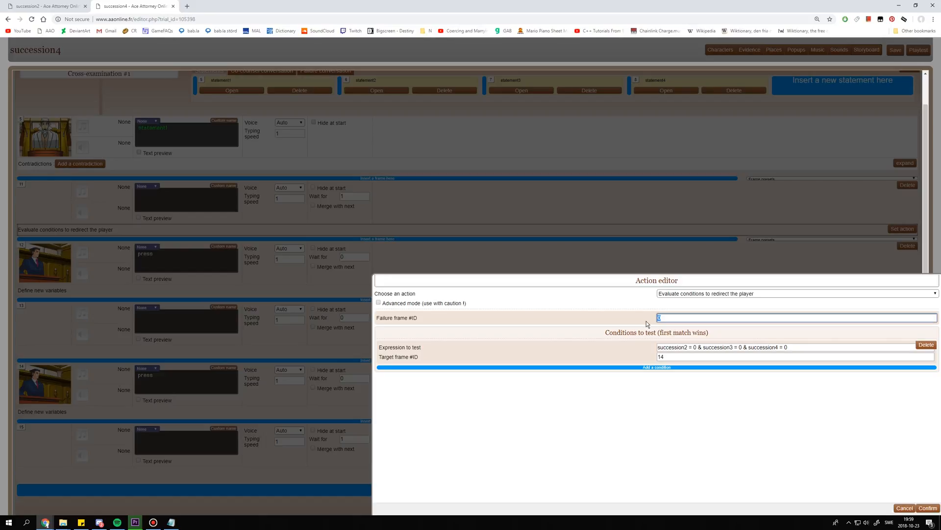
{"action": "left_click", "coordinate": [928, 507]}
Review the variable definitions of frames 12 and 14 and the redirect conditions of frame 11.
{"action": "left_click", "coordinate": [891, 290]}
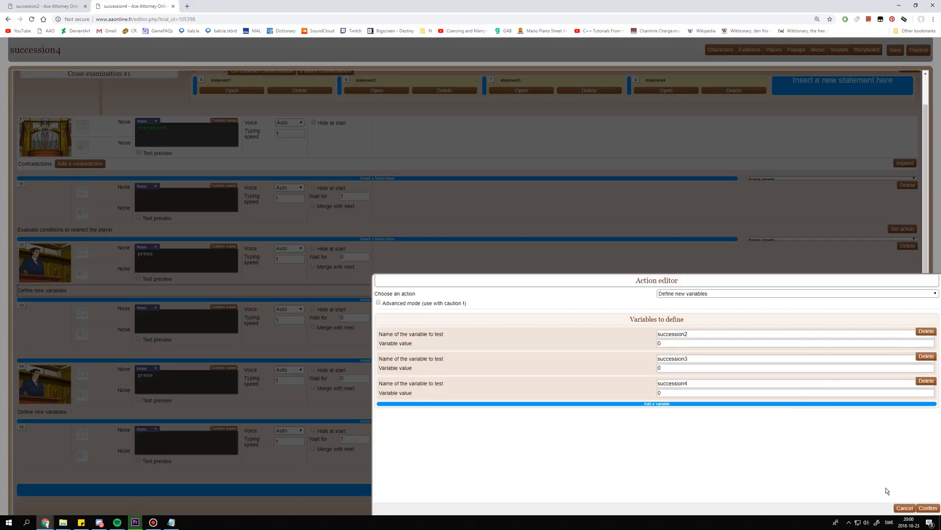
{"action": "left_click", "coordinate": [901, 507]}
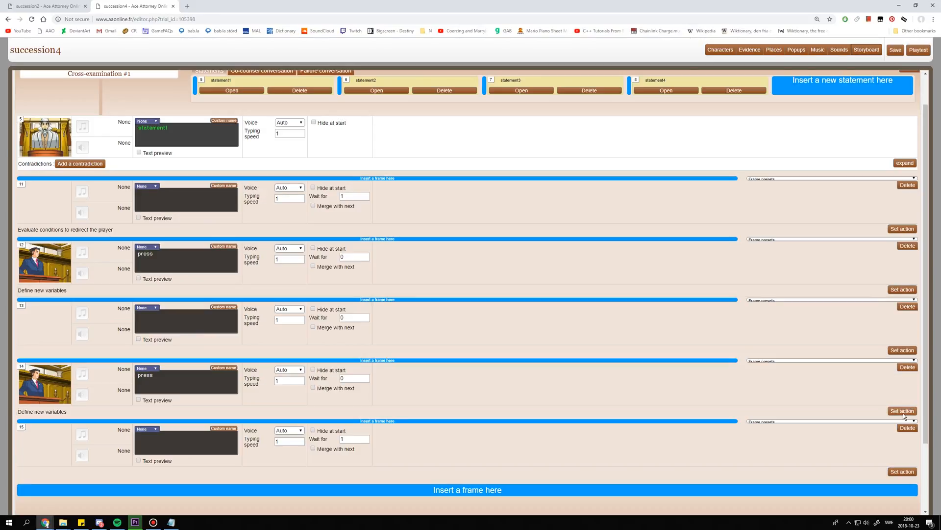
{"action": "left_click", "coordinate": [903, 413]}
{"action": "left_click", "coordinate": [902, 508]}
{"action": "left_click", "coordinate": [902, 228]}
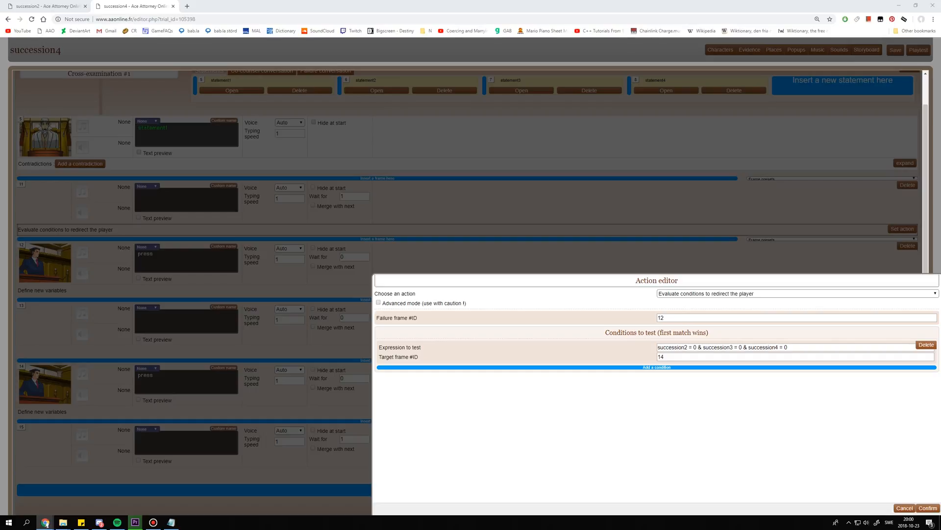
{"action": "left_click", "coordinate": [927, 508]}
Try giving frame 15 an Evaluate conditions to redirect the player action testing succession1*succession2*succession3*succession4=1.
{"action": "scroll", "coordinate": [195, 331], "scroll_direction": "down", "scroll_amount": 2}
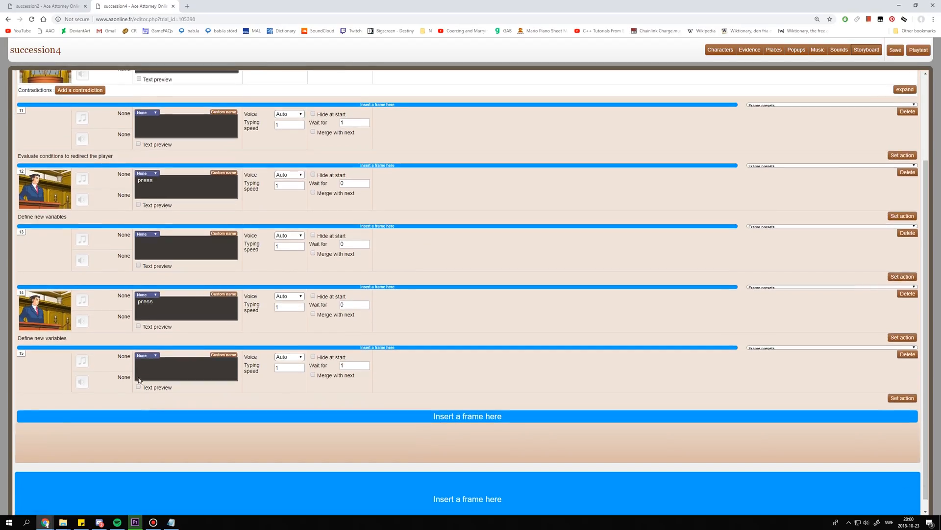
{"action": "left_click", "coordinate": [902, 398]}
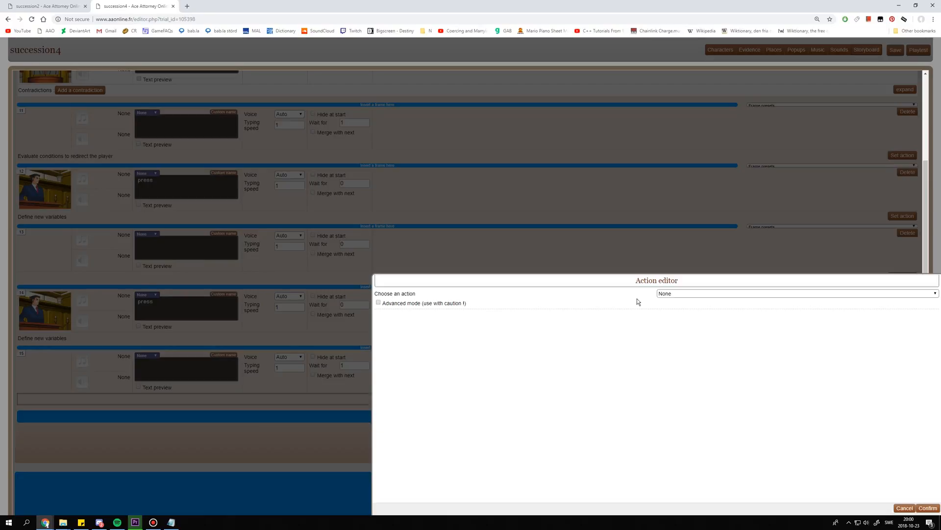
{"action": "left_click", "coordinate": [661, 294]}
{"action": "left_click", "coordinate": [696, 408]}
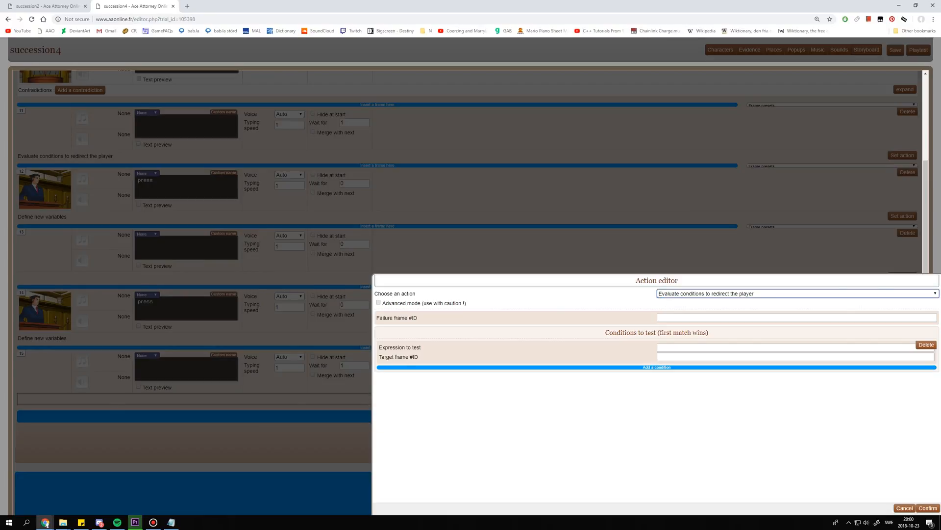
{"action": "left_click", "coordinate": [47, 524]}
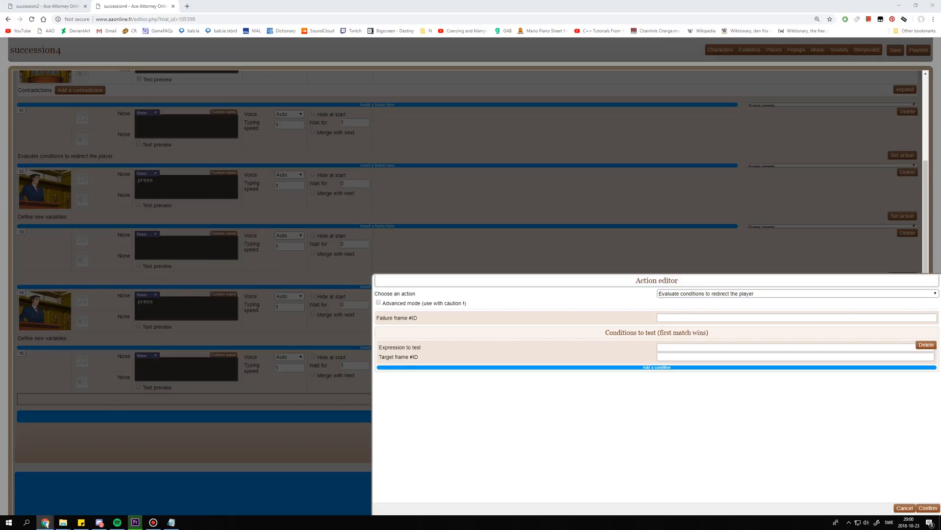
{"action": "left_click", "coordinate": [689, 348]}
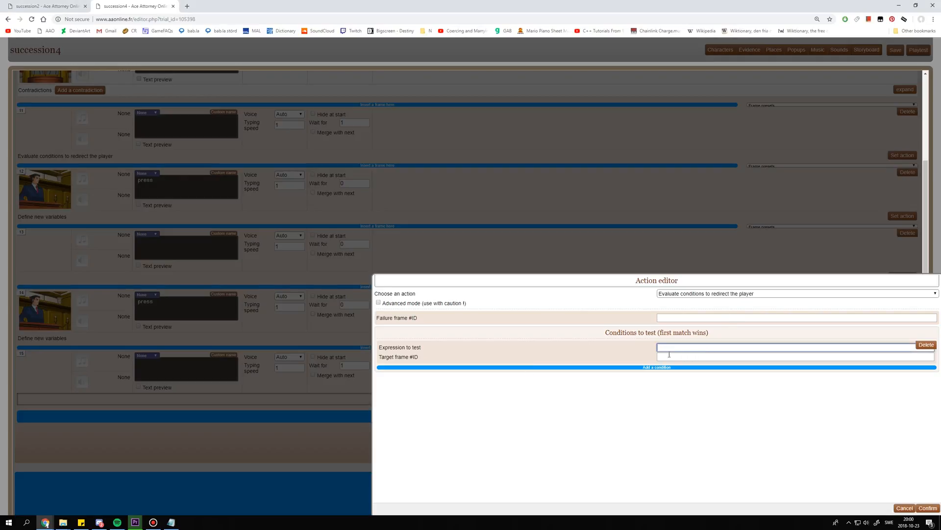
{"action": "type", "text": "succession1*succession2*succession3*succession4=1"}
{"action": "left_click", "coordinate": [781, 357]}
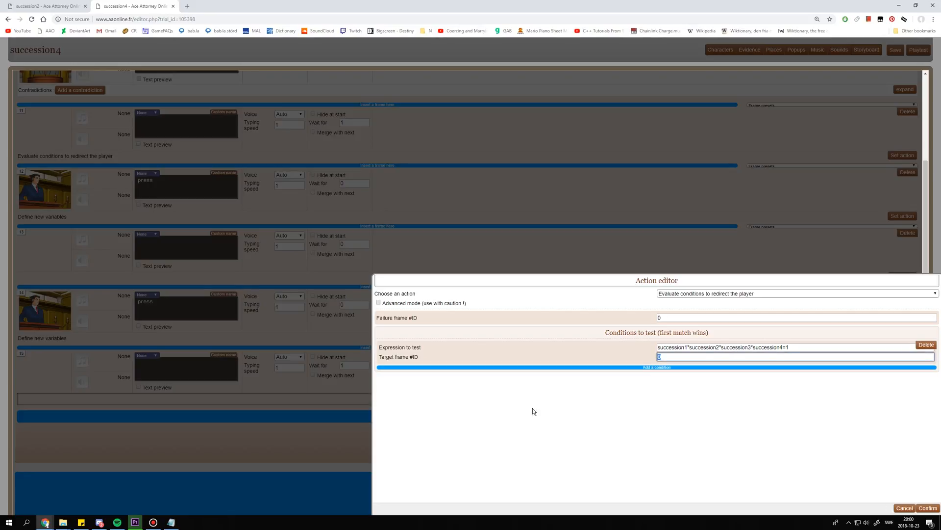
Try adding the factor succession5 to frame 15's expression, remove it again and cancel the action.
{"action": "left_click", "coordinate": [786, 348]}
{"action": "type", "text": "*succession5"}
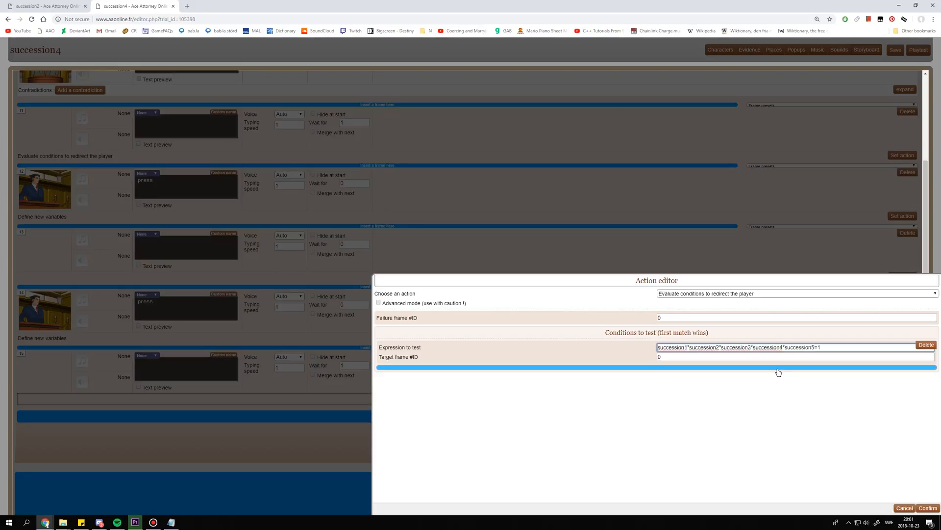
{"action": "key", "text": "BackSpace"}
{"action": "key", "text": "BackSpace"}
{"action": "key", "text": "BackSpace"}
{"action": "key", "text": "BackSpace"}
{"action": "key", "text": "BackSpace"}
{"action": "key", "text": "BackSpace"}
{"action": "key", "text": "BackSpace"}
{"action": "key", "text": "BackSpace"}
{"action": "key", "text": "BackSpace"}
{"action": "key", "text": "BackSpace"}
{"action": "key", "text": "BackSpace"}
{"action": "key", "text": "BackSpace"}
{"action": "left_click", "coordinate": [734, 423]}
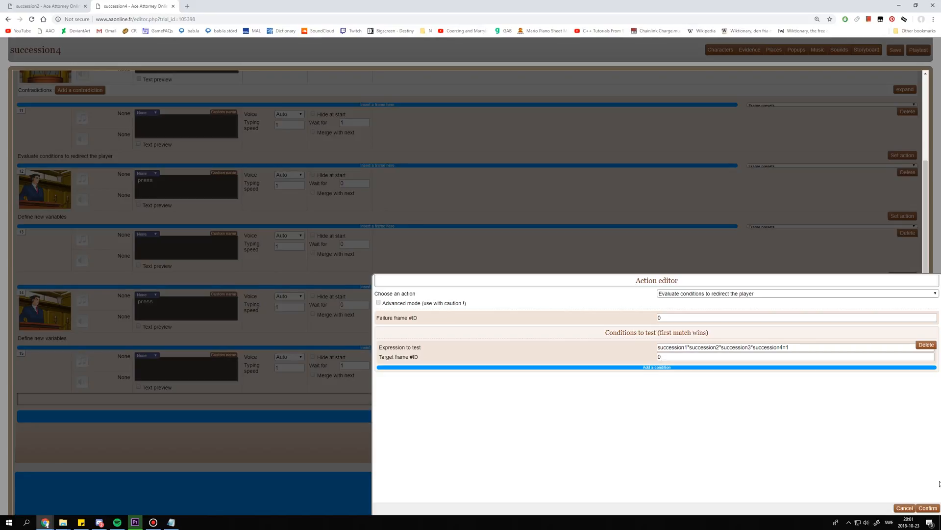
{"action": "left_click", "coordinate": [905, 508]}
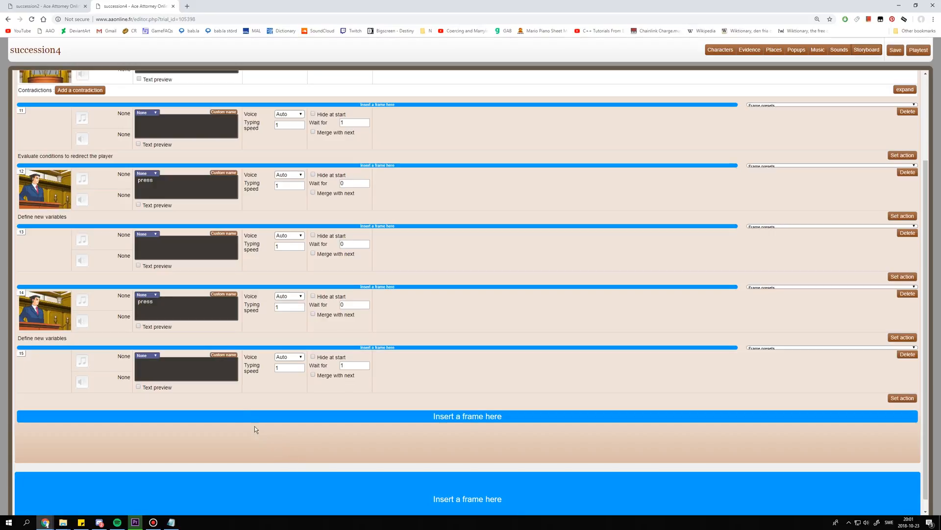
{"action": "scroll", "coordinate": [237, 404], "scroll_direction": "up", "scroll_amount": 2}
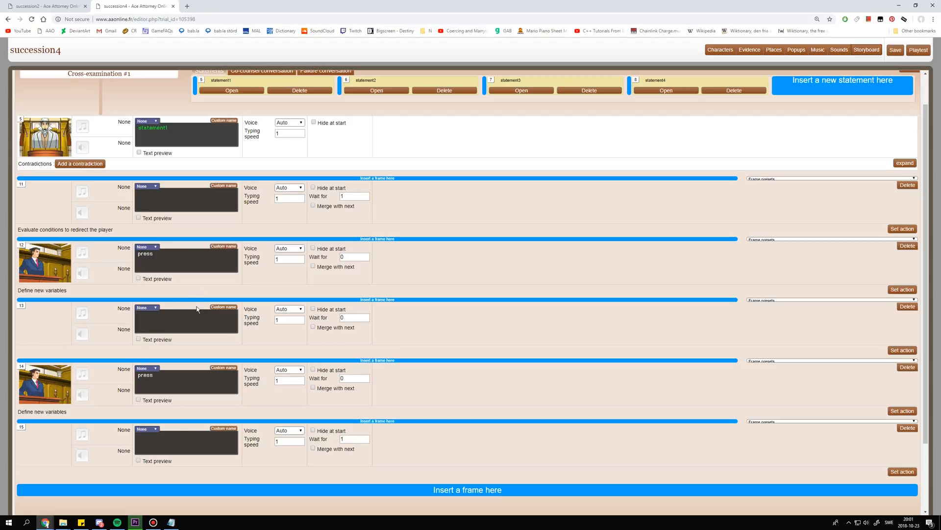
{"action": "scroll", "coordinate": [193, 305], "scroll_direction": "up", "scroll_amount": 1}
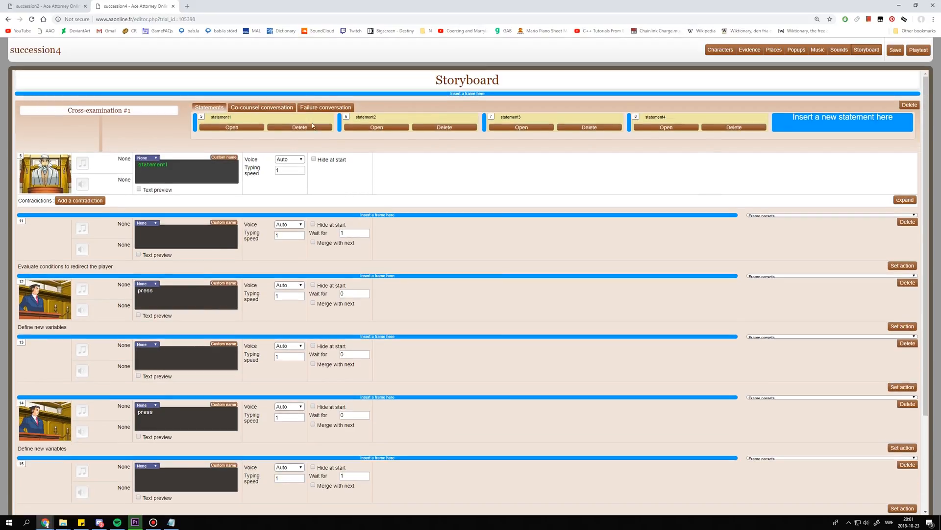
Delete frame 15 and set frame 13's wait value to 1.
{"action": "scroll", "coordinate": [380, 123], "scroll_direction": "down", "scroll_amount": 1}
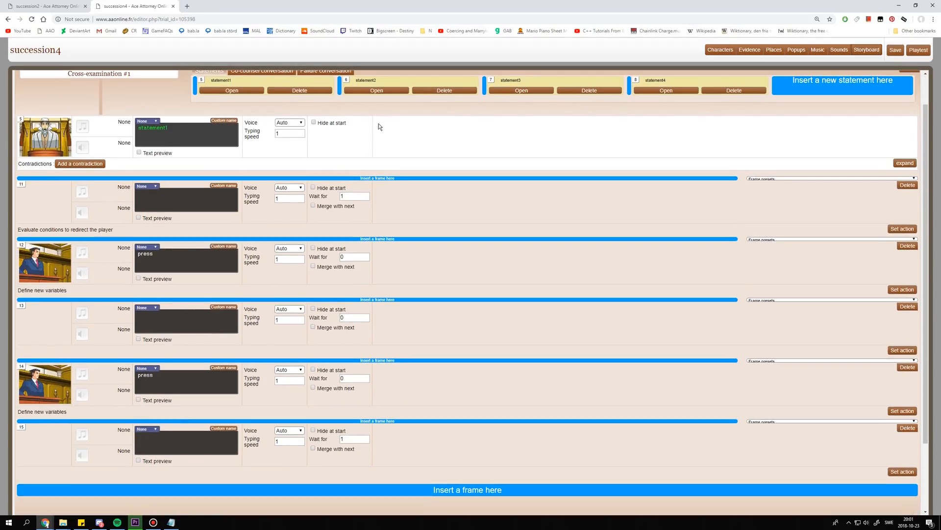
{"action": "left_click", "coordinate": [910, 431]}
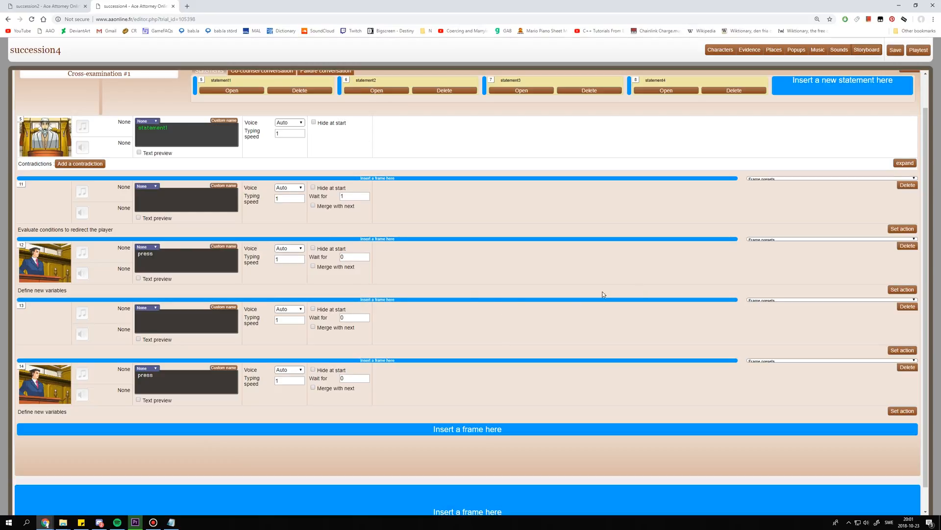
{"action": "left_click_drag", "start_coordinate": [341, 318], "coordinate": [423, 327]}
{"action": "type", "text": "1"}
{"action": "left_click", "coordinate": [423, 328]}
Give frame 13 a Proceed to another frame action, then save the trial and reload the editor.
{"action": "left_click", "coordinate": [903, 350]}
{"action": "left_click", "coordinate": [703, 293]}
{"action": "left_click", "coordinate": [701, 347]}
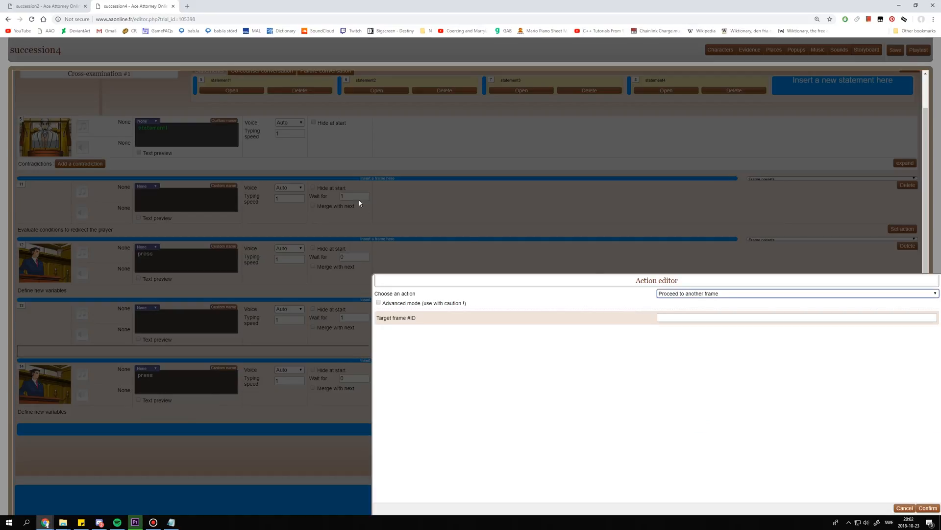
{"action": "left_click", "coordinate": [676, 320]}
{"action": "left_click", "coordinate": [927, 508]}
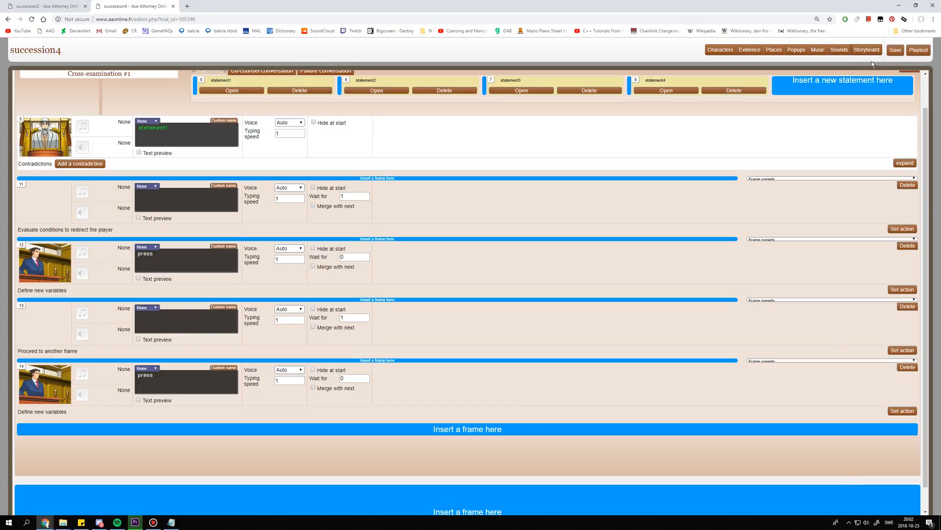
{"action": "left_click", "coordinate": [899, 51]}
{"action": "key", "text": "F5"}
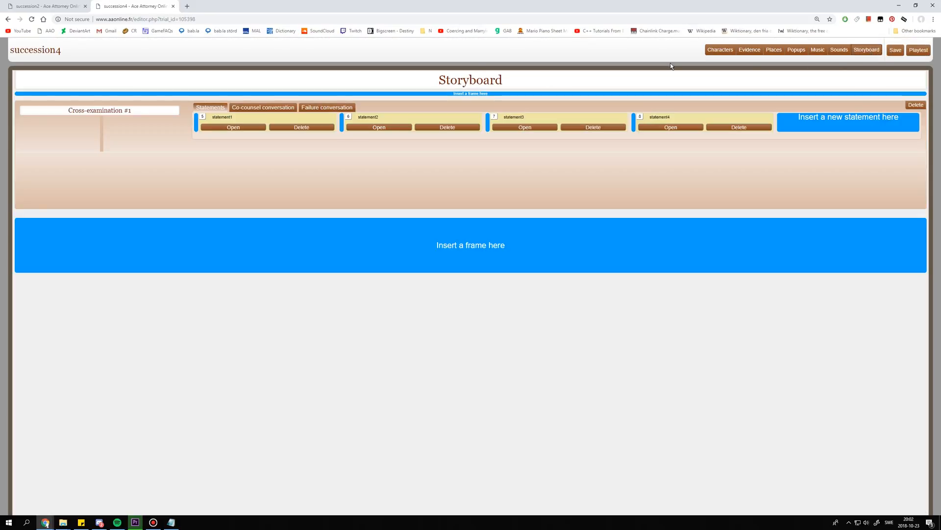
Add a pressing conversation to statement2 and extend it to three frames.
{"action": "left_click", "coordinate": [363, 128]}
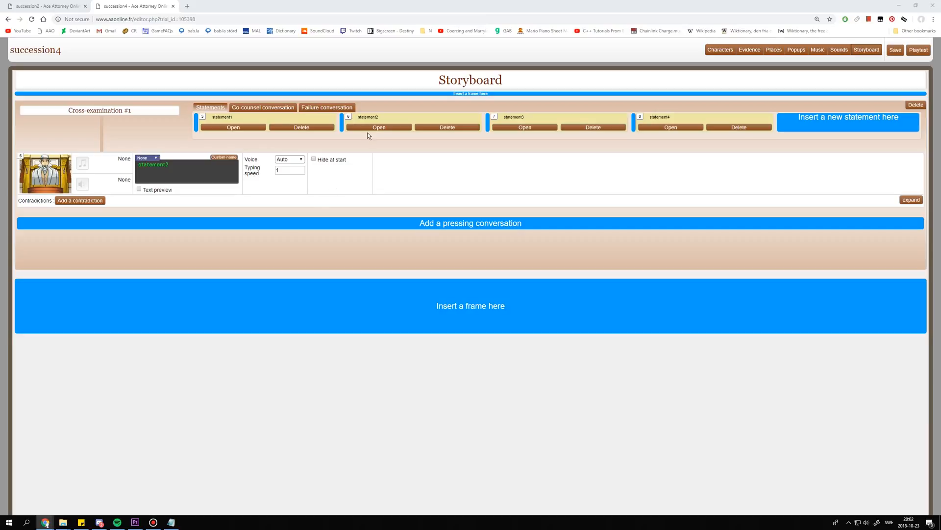
{"action": "left_click", "coordinate": [318, 223]}
{"action": "left_click", "coordinate": [262, 287]}
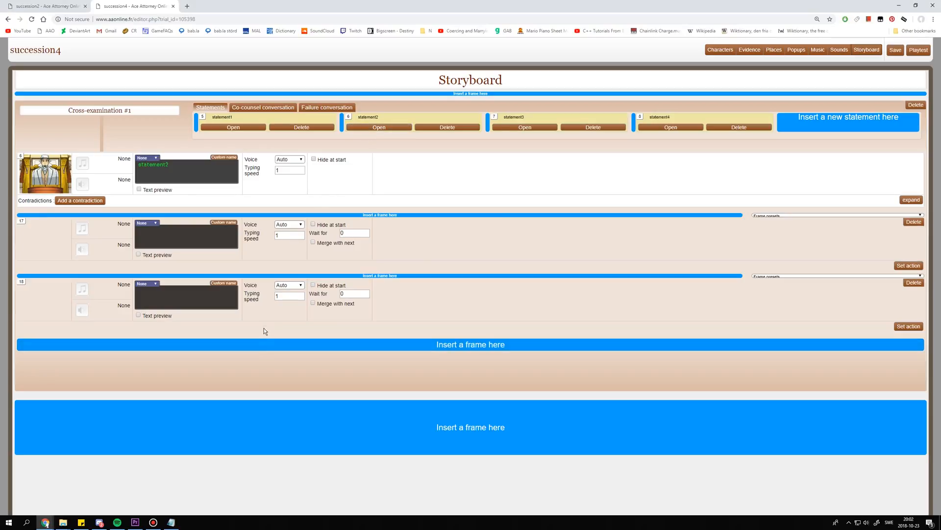
{"action": "left_click", "coordinate": [265, 343]}
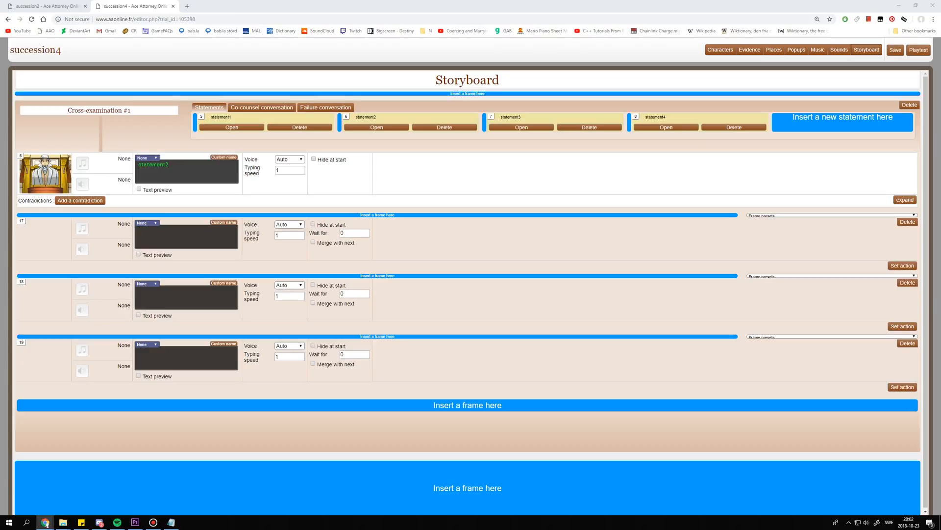
Set frame 17's wait to 1 and give it an Evaluate conditions to redirect the player action testing succession1 = 1 & succession2 = 0.
{"action": "left_click", "coordinate": [902, 265]}
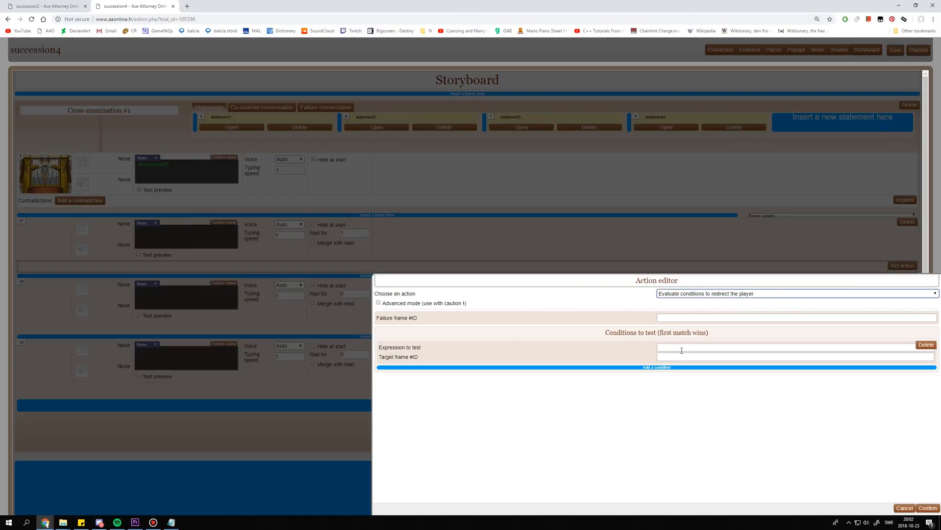
{"action": "left_click", "coordinate": [683, 348]}
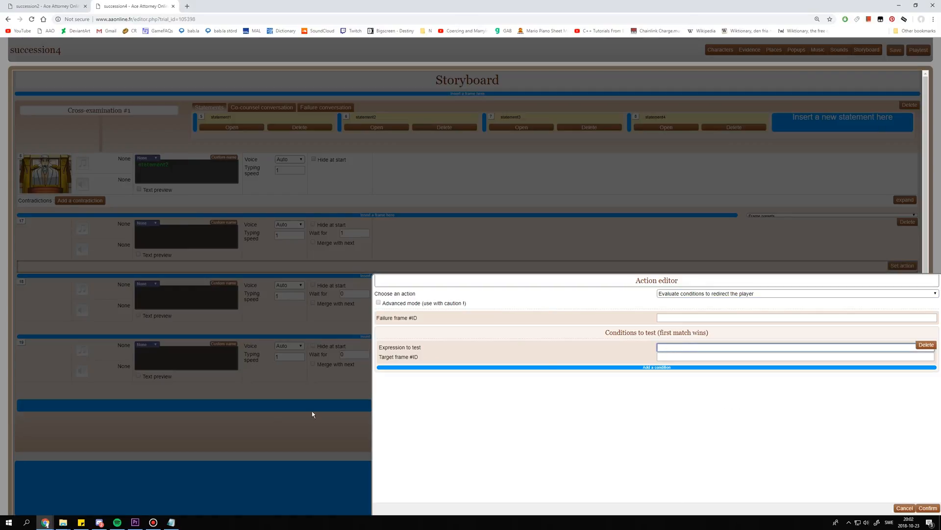
{"action": "type", "text": "succession1 = 1 & succession2 = 0"}
{"action": "left_click", "coordinate": [850, 443]}
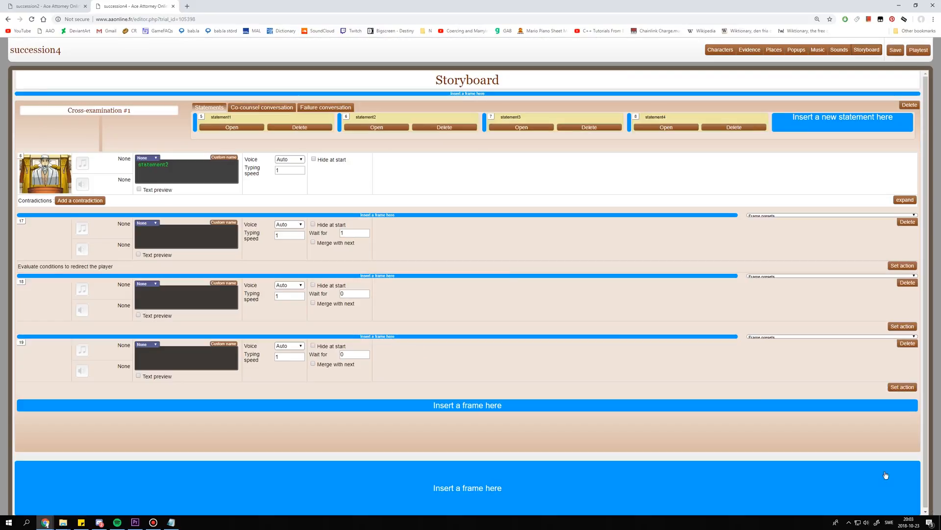
{"action": "left_click", "coordinate": [934, 507]}
{"action": "left_click", "coordinate": [181, 313]}
{"action": "left_click", "coordinate": [162, 316]}
{"action": "left_click", "coordinate": [159, 298]}
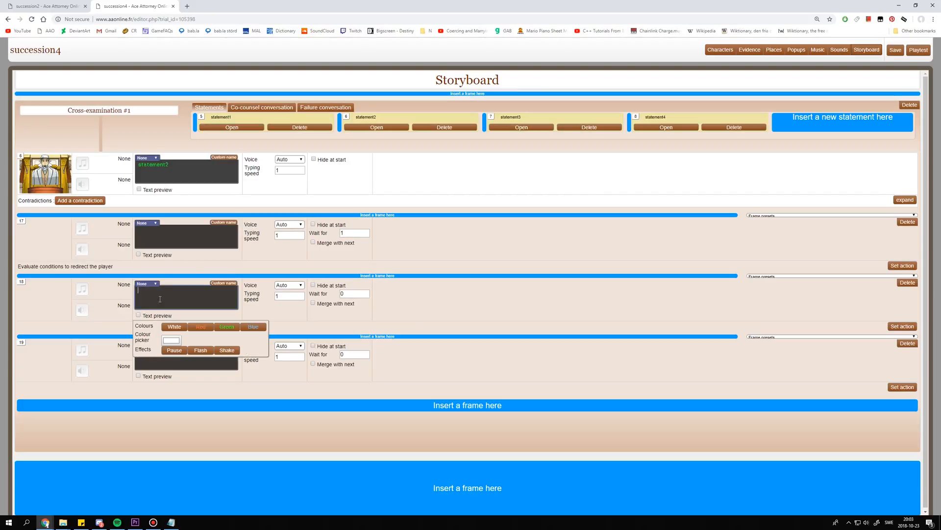
Save frame 12 from statement1's pressing conversation as a frame preset.
{"action": "left_click", "coordinate": [222, 128]}
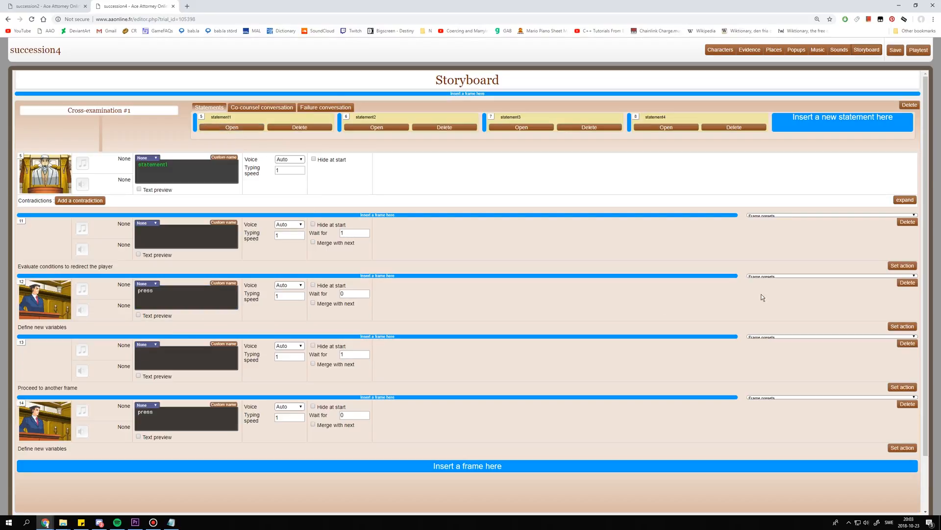
{"action": "left_click", "coordinate": [784, 277]}
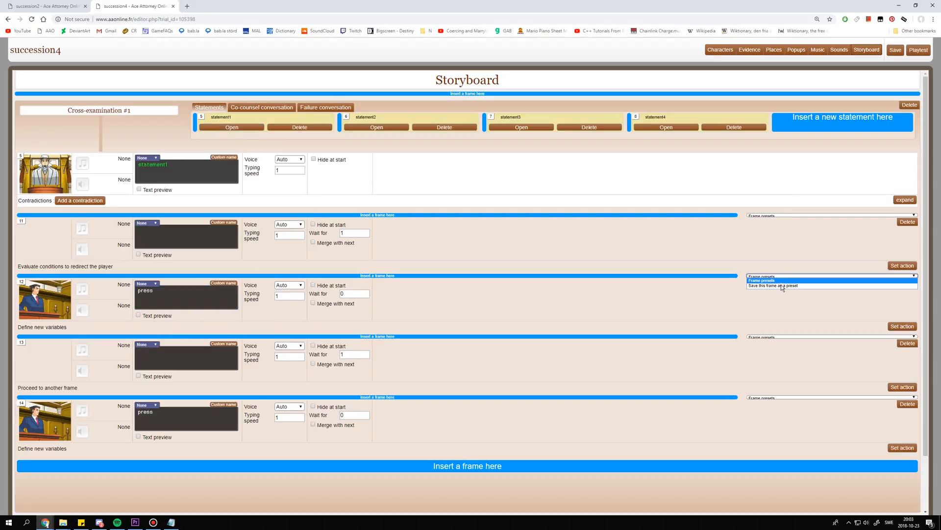
{"action": "left_click", "coordinate": [780, 288]}
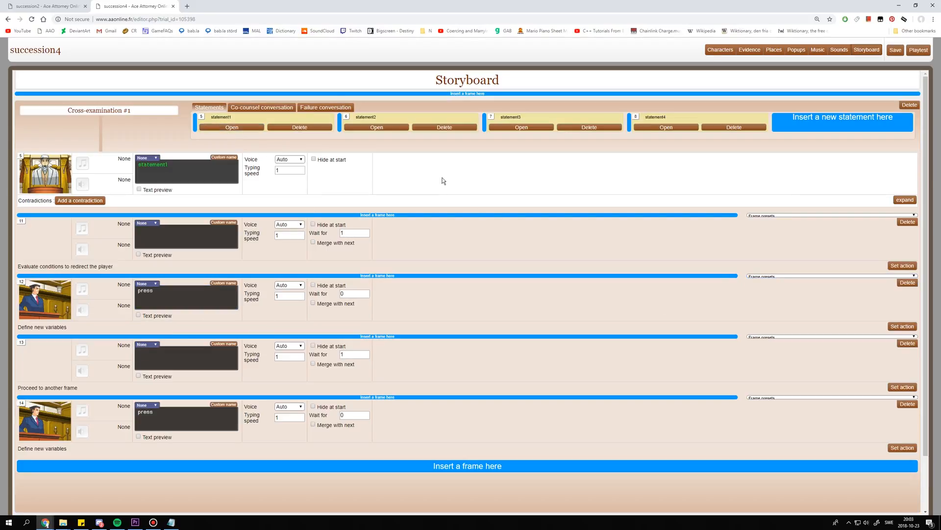
In statement2's pressing conversation, insert the saved press frame preset before frame 18 and before frame 19.
{"action": "left_click", "coordinate": [370, 128]}
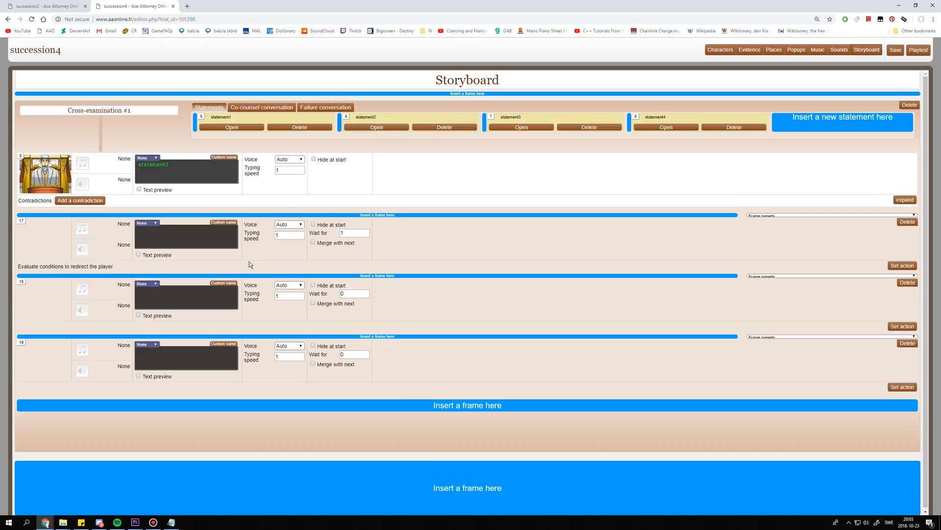
{"action": "left_click", "coordinate": [758, 277]}
{"action": "left_click", "coordinate": [762, 292]}
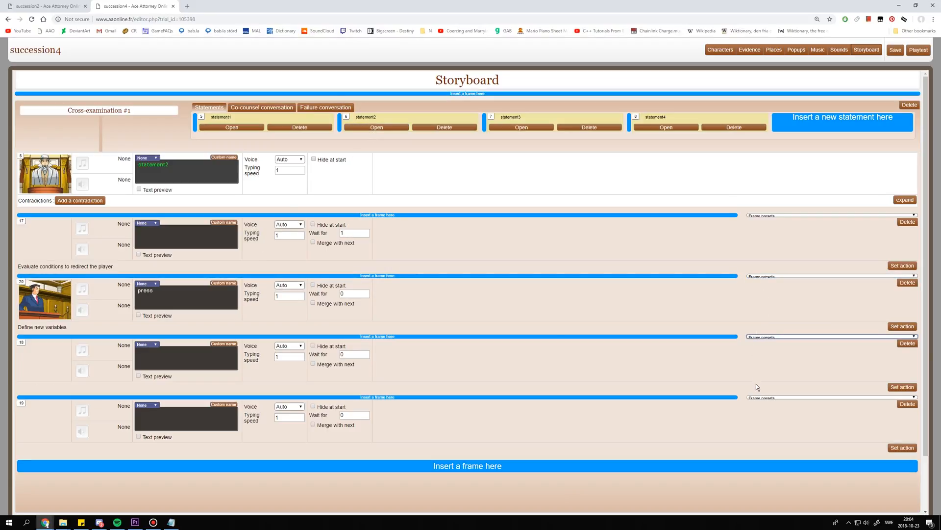
{"action": "left_click", "coordinate": [758, 399]}
{"action": "left_click", "coordinate": [762, 414]}
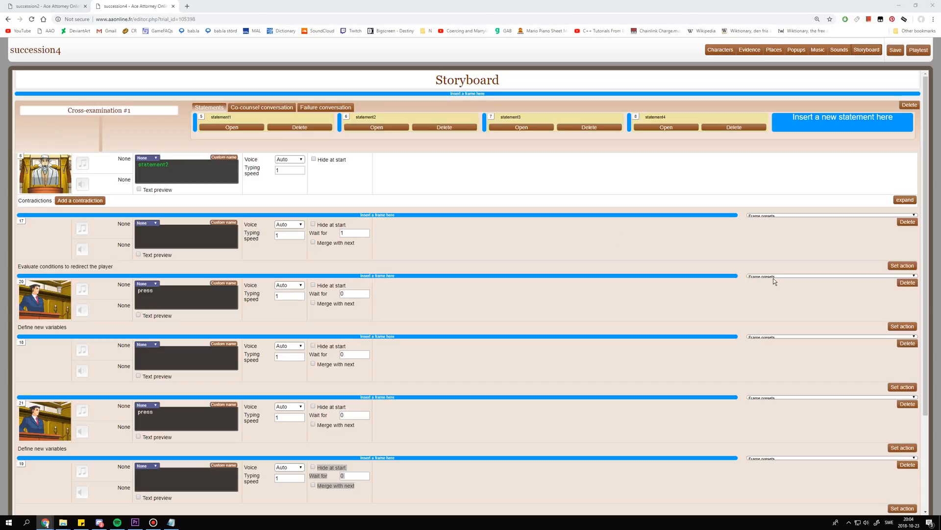
In frame 20's Define new variables action, rename the three variables to succession1, succession2 and succession3.
{"action": "left_click", "coordinate": [901, 327]}
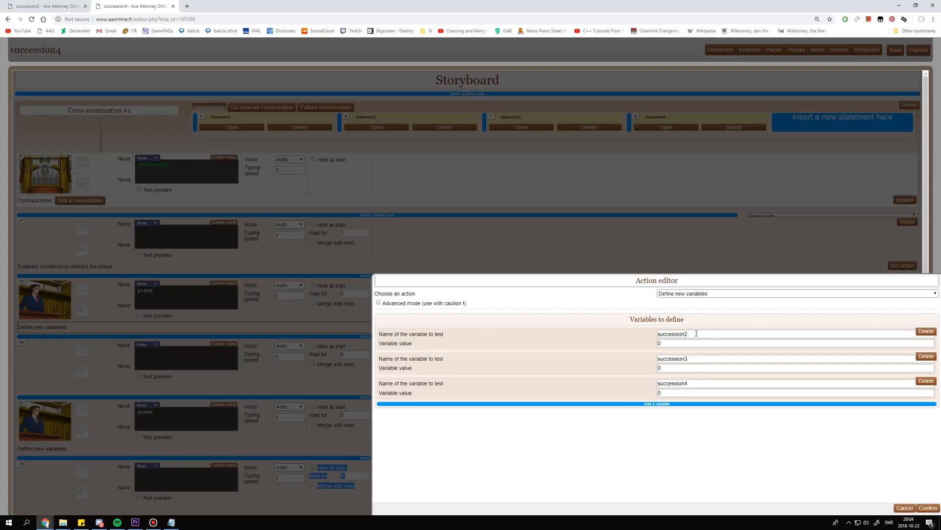
{"action": "left_click", "coordinate": [696, 333]}
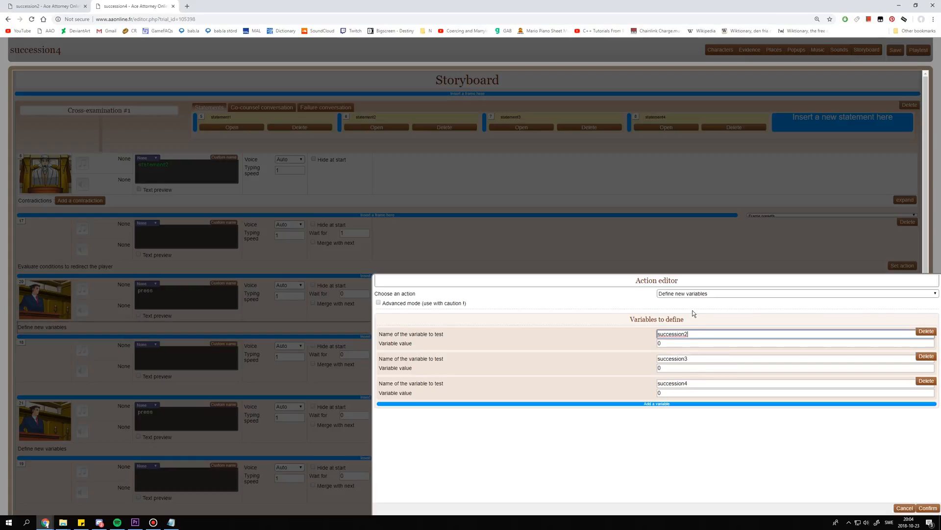
{"action": "left_click", "coordinate": [692, 358]}
{"action": "key", "text": "BackSpace"}
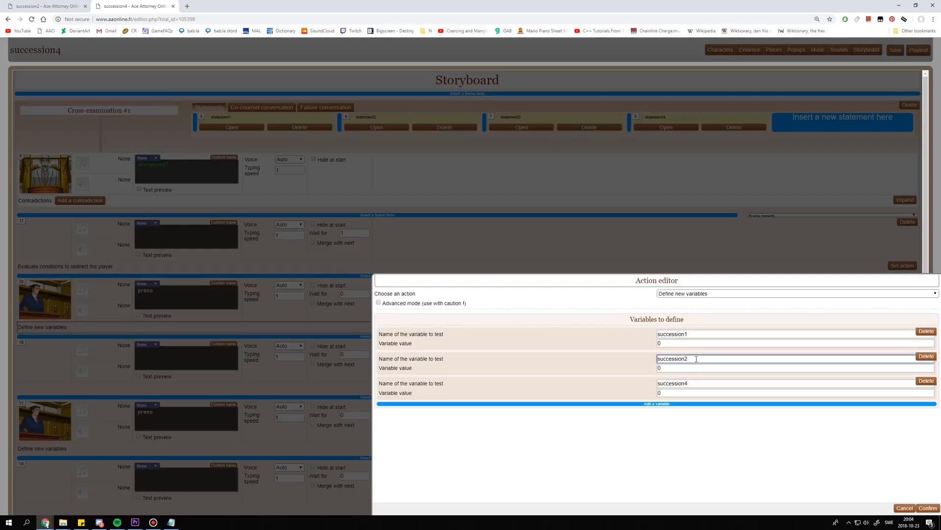
{"action": "type", "text": "2"}
{"action": "left_click", "coordinate": [706, 387]}
{"action": "key", "text": "BackSpace"}
{"action": "type", "text": "3"}
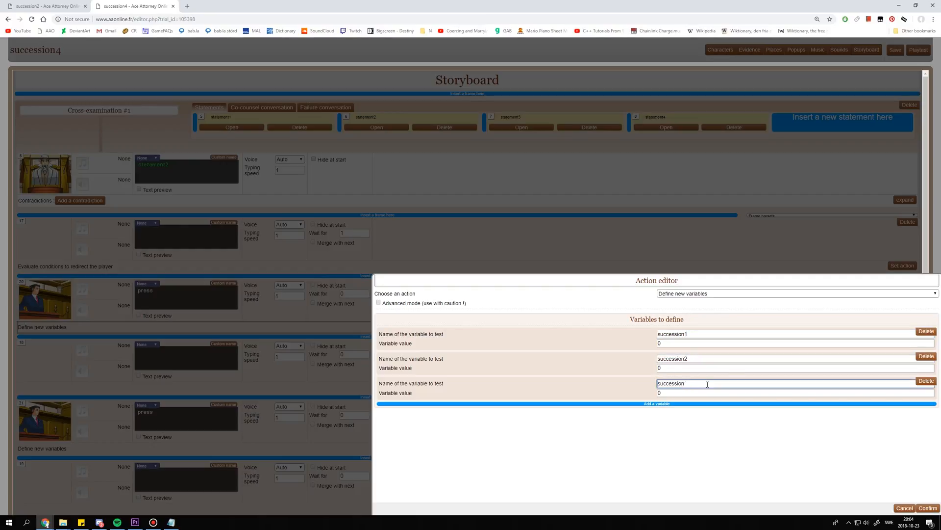
Add a fourth variable succession4 with value 0 to frame 20's action and confirm it.
{"action": "left_click", "coordinate": [693, 429]}
{"action": "left_click", "coordinate": [687, 408]}
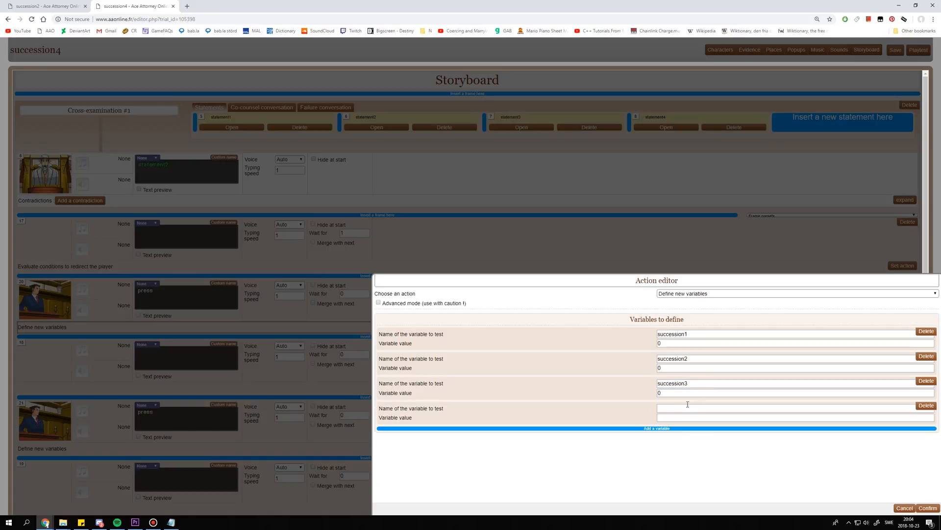
{"action": "left_click", "coordinate": [685, 408]}
{"action": "type", "text": "succession4"}
{"action": "left_click", "coordinate": [684, 418]}
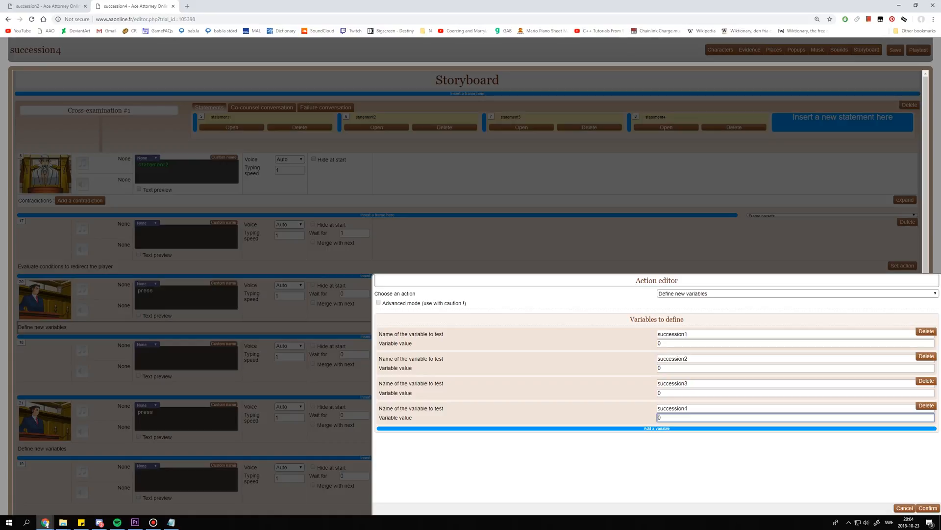
{"action": "left_click", "coordinate": [665, 478]}
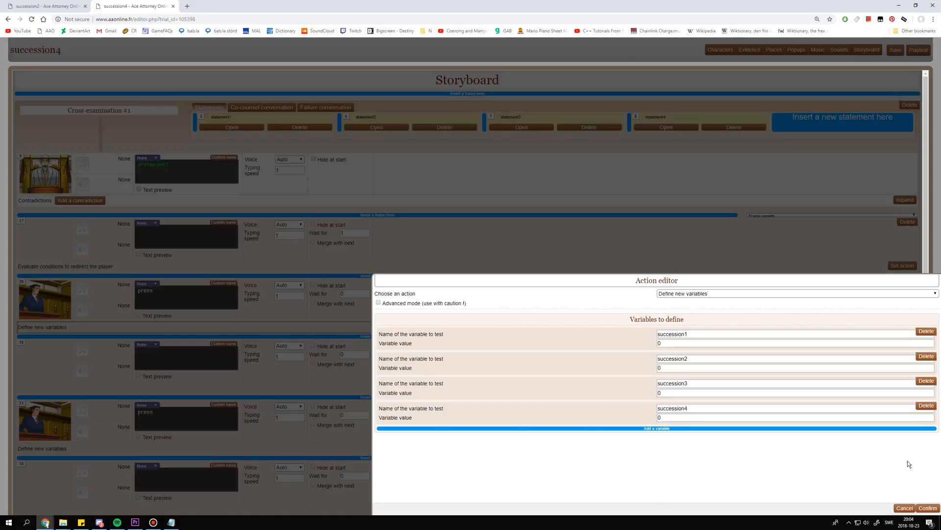
{"action": "left_click", "coordinate": [928, 508]}
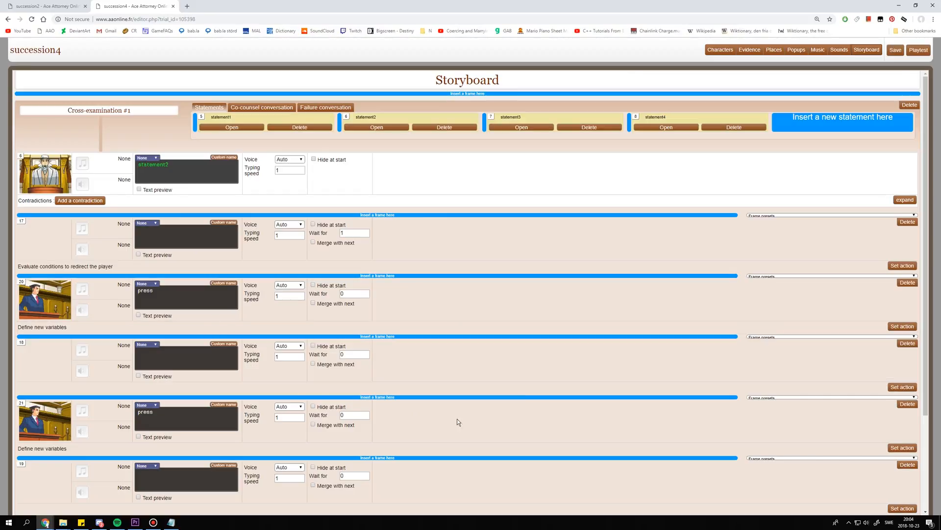
In frame 21's action, remove succession3 and succession4 and set succession2 to 1; check frame 20's variable definitions.
{"action": "left_click", "coordinate": [895, 448]}
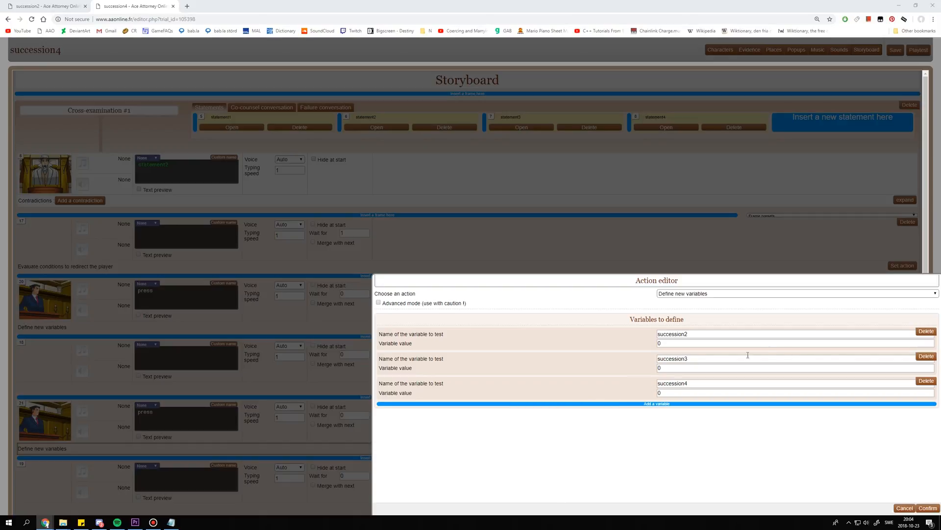
{"action": "left_click", "coordinate": [926, 380]}
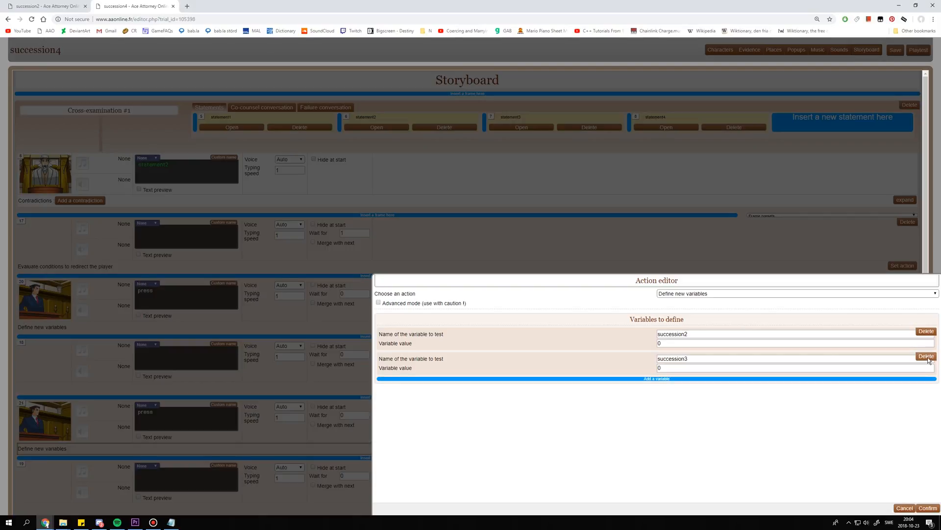
{"action": "left_click", "coordinate": [926, 356]}
{"action": "left_click", "coordinate": [750, 344]}
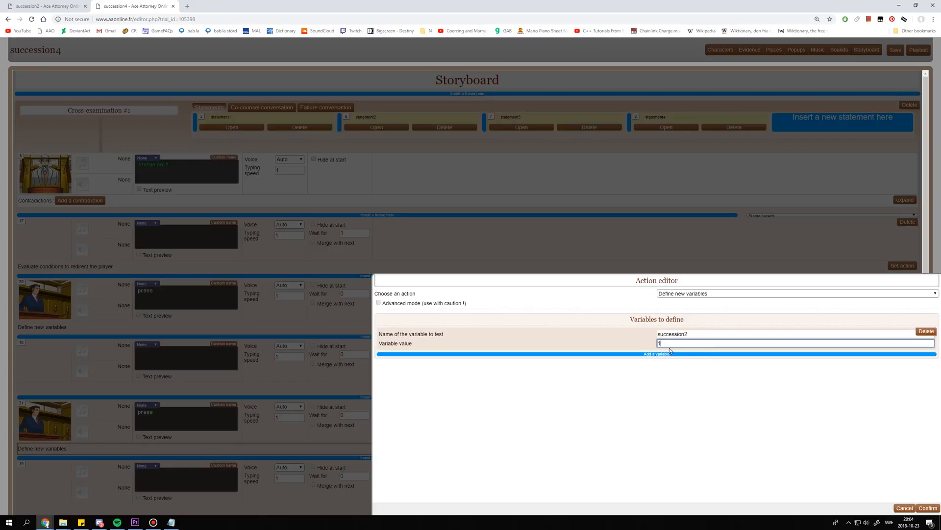
{"action": "left_click", "coordinate": [928, 507]}
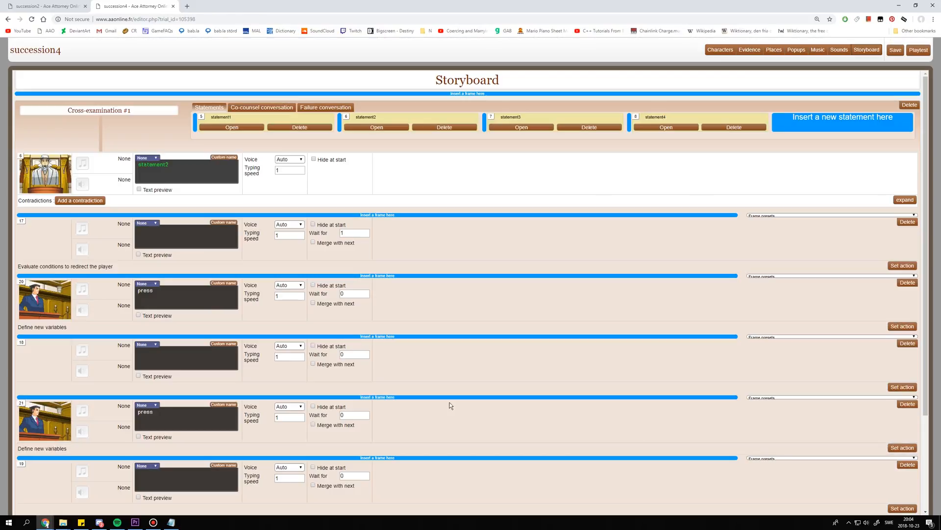
{"action": "left_click", "coordinate": [902, 327]}
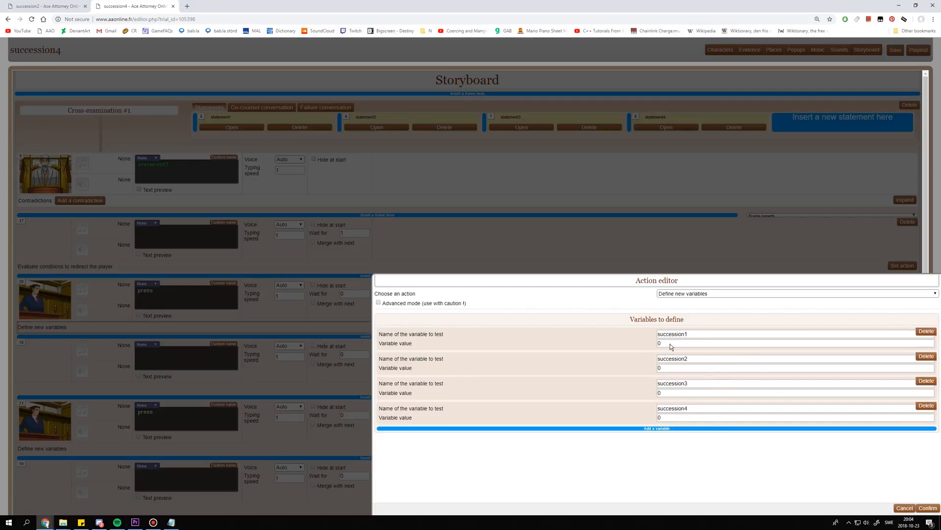
{"action": "left_click", "coordinate": [904, 507]}
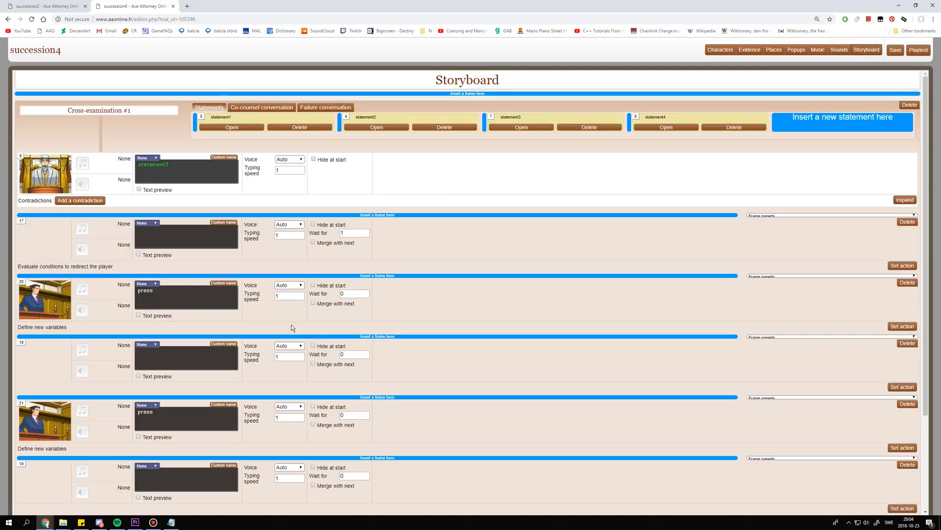
In frame 17's condition action, set the failure frame to 20 and the target frame to 21, and confirm it.
{"action": "left_click", "coordinate": [906, 266]}
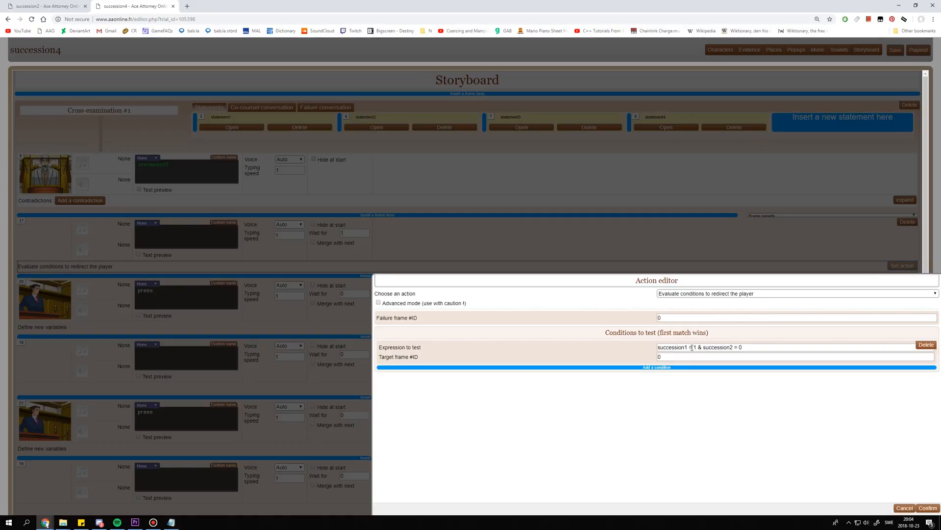
{"action": "left_click", "coordinate": [673, 318]}
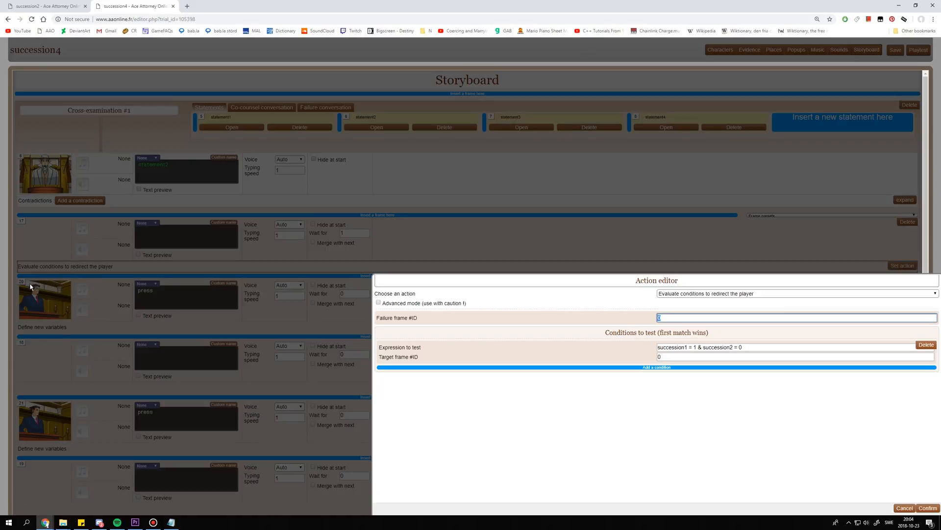
{"action": "type", "text": "20"}
{"action": "left_click_drag", "start_coordinate": [664, 357], "coordinate": [635, 361]}
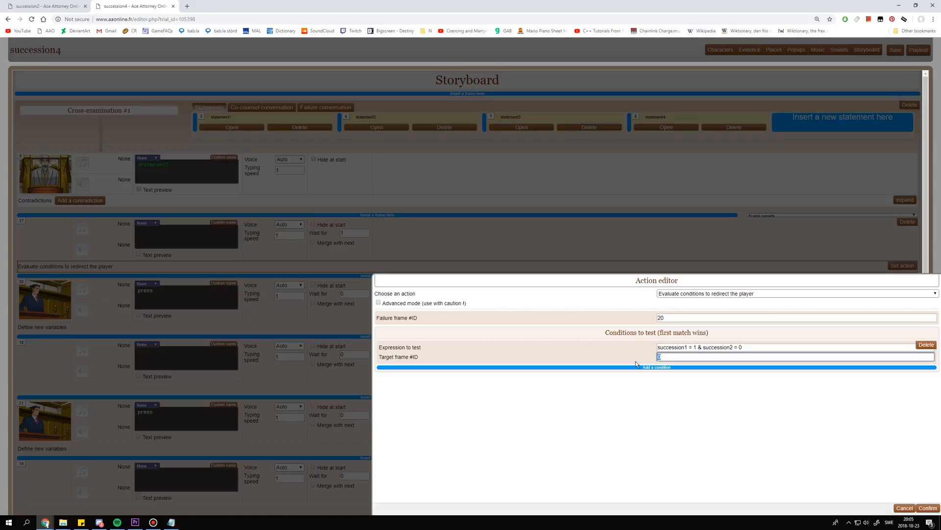
{"action": "type", "text": "21"}
{"action": "left_click", "coordinate": [927, 507]}
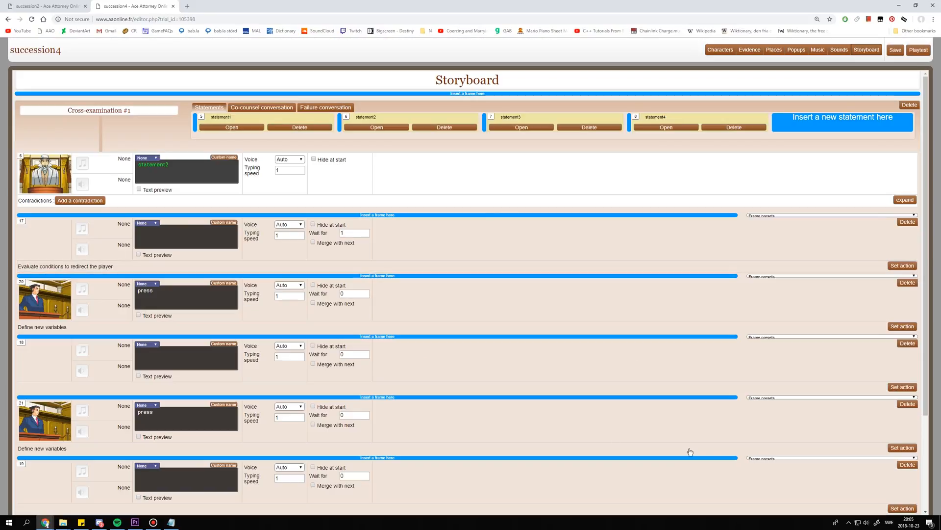
Check frame 21's variable definition and frame 17's redirect condition without changing them.
{"action": "left_click", "coordinate": [894, 448]}
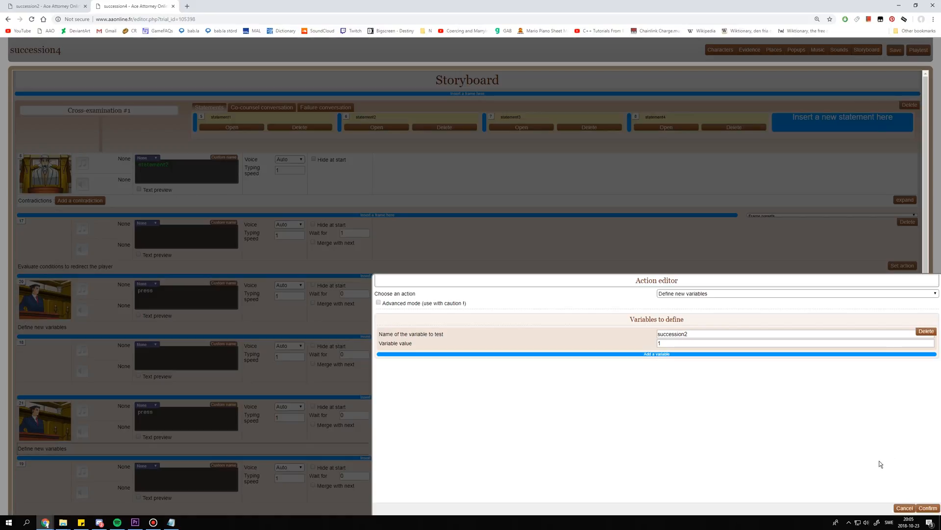
{"action": "left_click", "coordinate": [905, 508]}
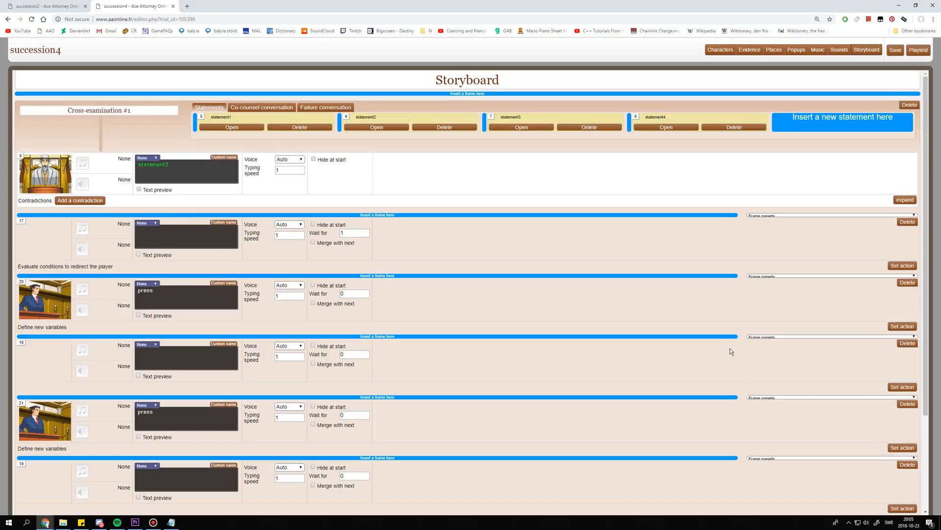
{"action": "left_click", "coordinate": [904, 267]}
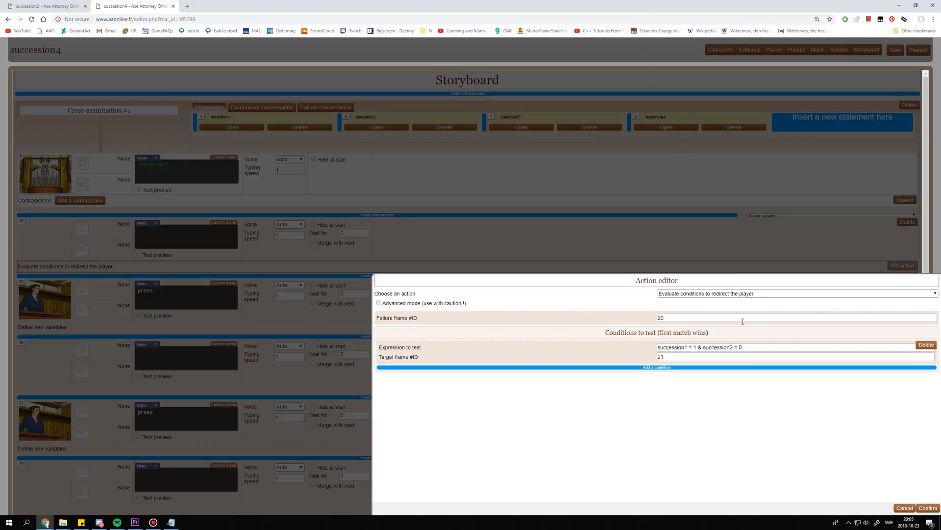
{"action": "left_click", "coordinate": [903, 506]}
{"action": "mouse_move", "coordinate": [21, 314]}
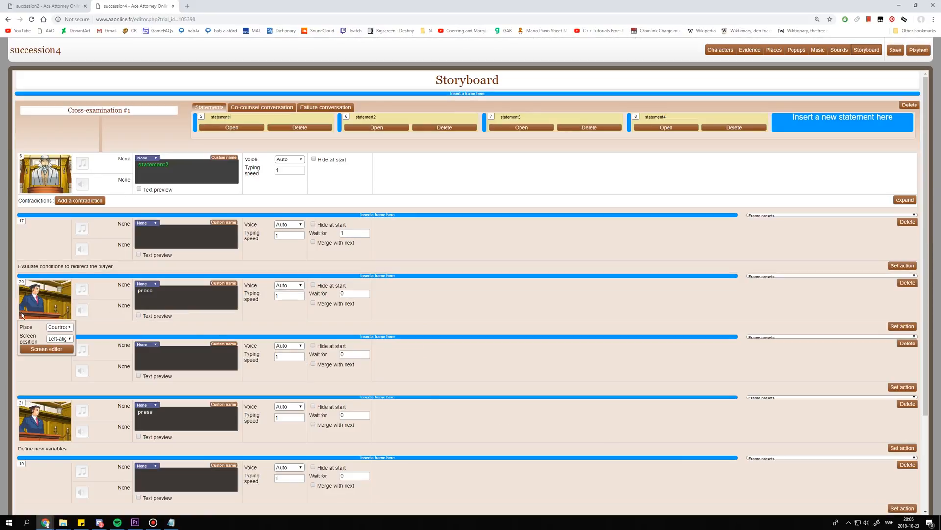
Delete frame 19 from statement2's pressing conversation and set frame 18's Wait for value to 1.
{"action": "scroll", "coordinate": [21, 314], "scroll_direction": "down", "scroll_amount": 1}
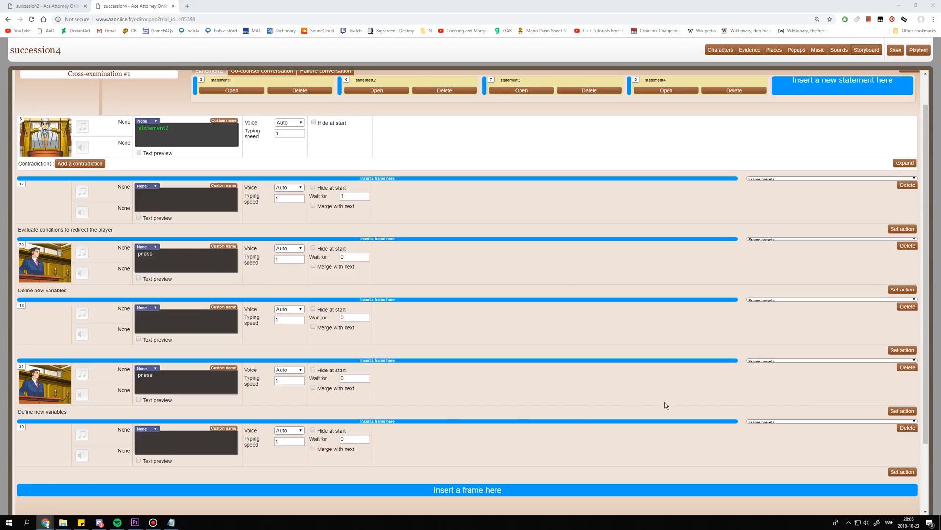
{"action": "left_click", "coordinate": [908, 427]}
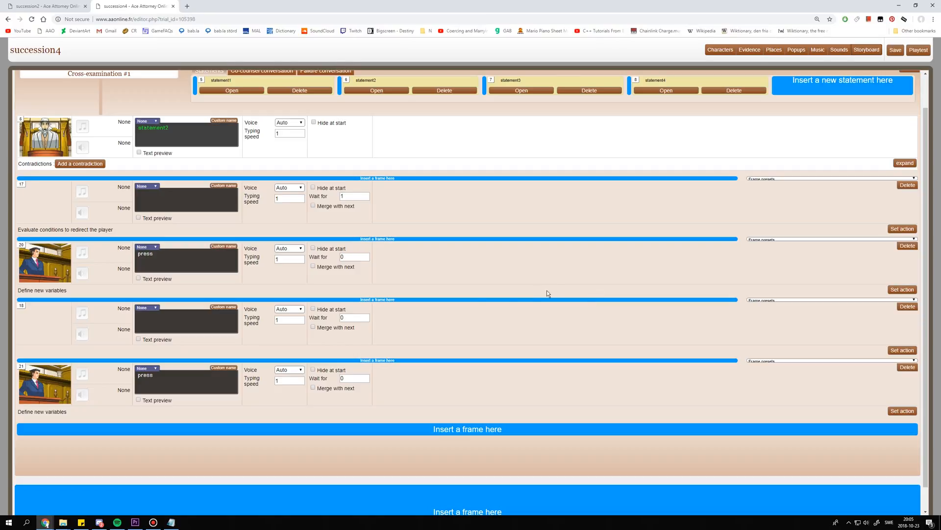
{"action": "double_click", "coordinate": [346, 318]}
Give frame 18 a Proceed to another frame action with target frame 7 and confirm it.
{"action": "left_click", "coordinate": [895, 351]}
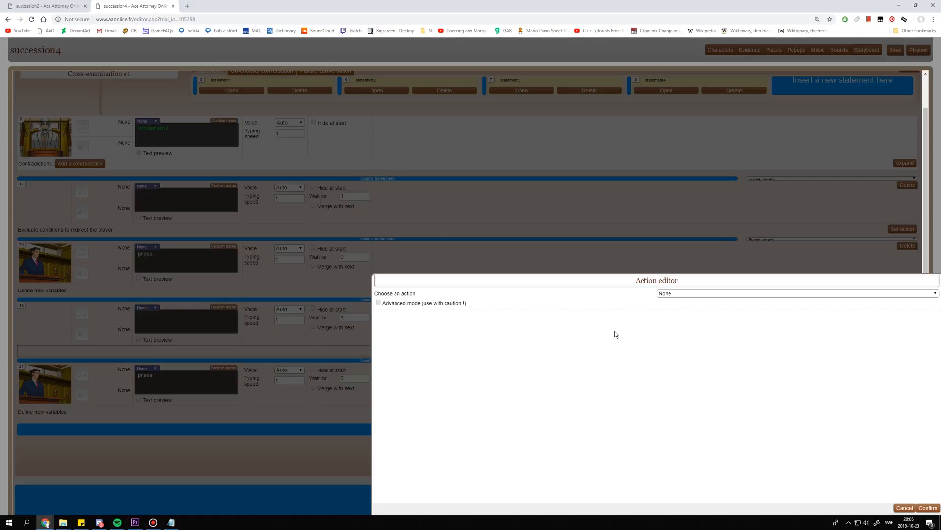
{"action": "left_click", "coordinate": [729, 294]}
{"action": "left_click", "coordinate": [685, 369]}
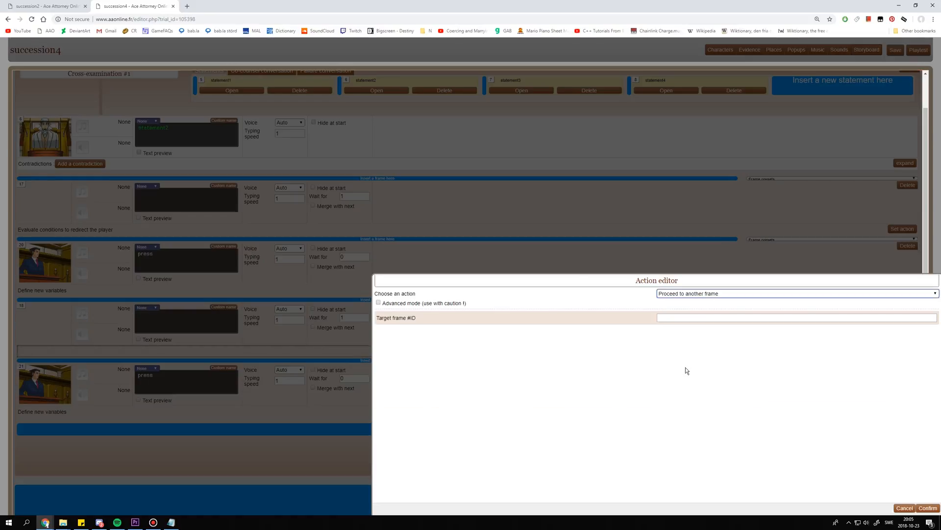
{"action": "scroll", "coordinate": [656, 242], "scroll_direction": "up", "scroll_amount": 1}
{"action": "left_click", "coordinate": [663, 318]}
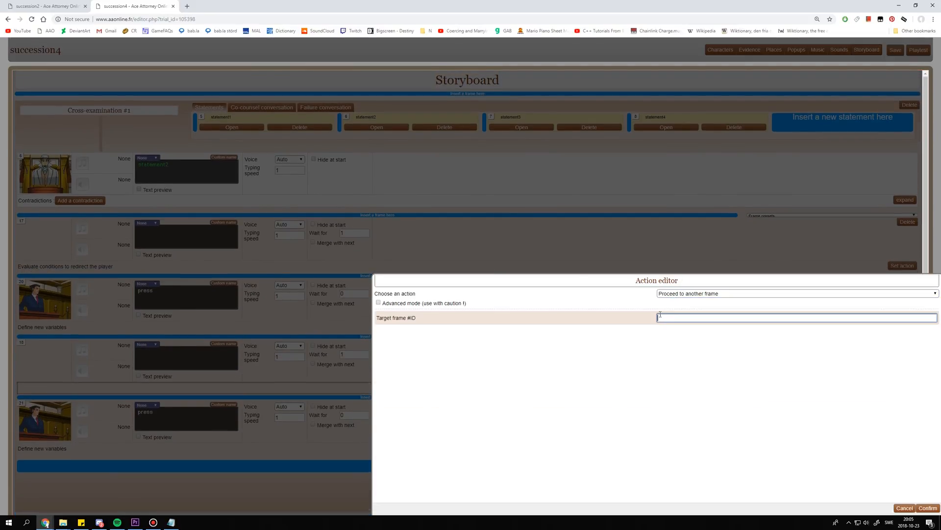
{"action": "type", "text": "7"}
{"action": "left_click", "coordinate": [928, 508]}
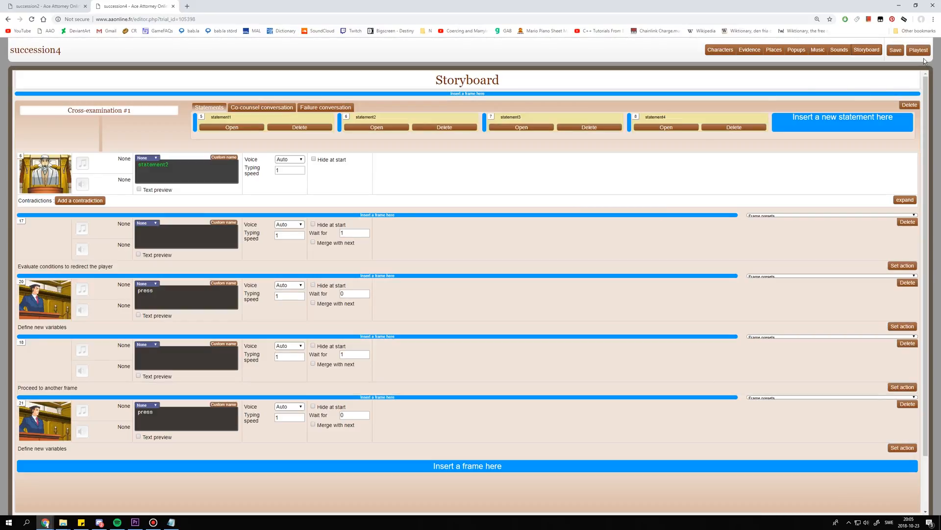
Save the trial and reopen the storyboard at statement3.
{"action": "left_click", "coordinate": [893, 53]}
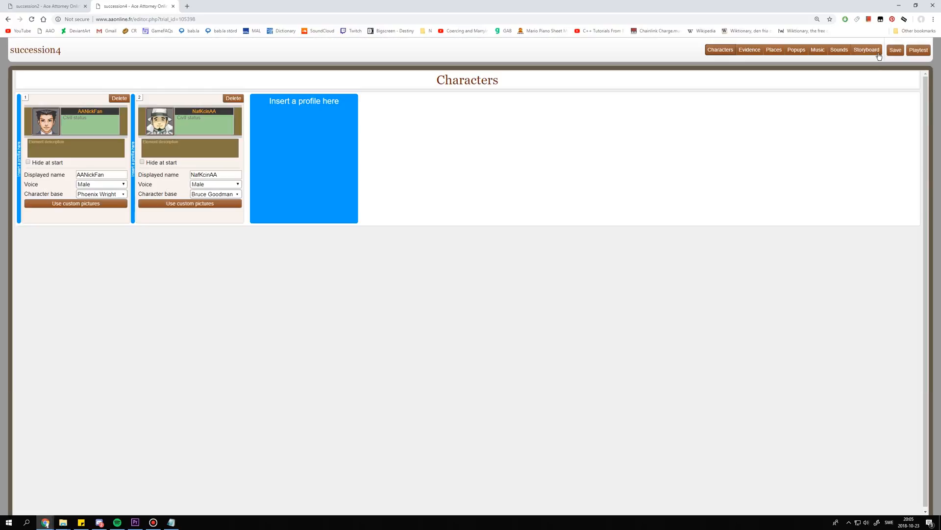
{"action": "left_click", "coordinate": [870, 50]}
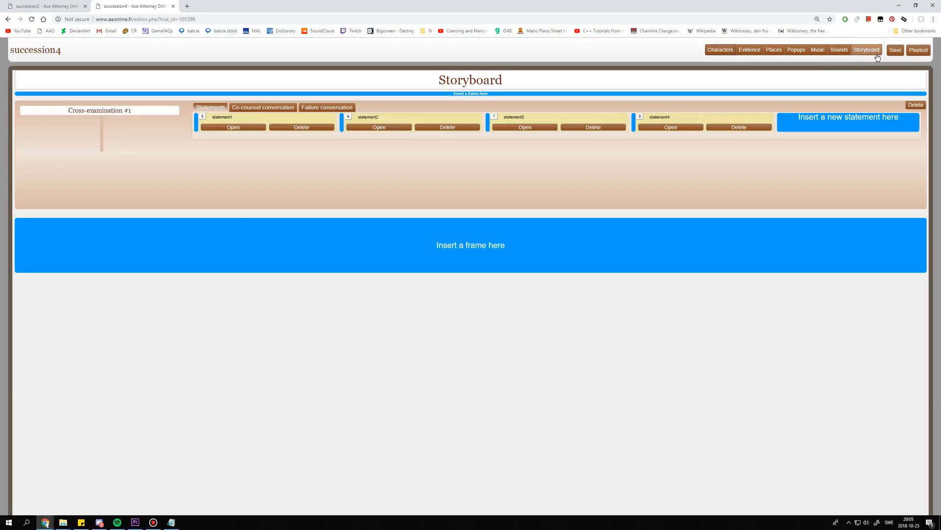
{"action": "left_click", "coordinate": [508, 126]}
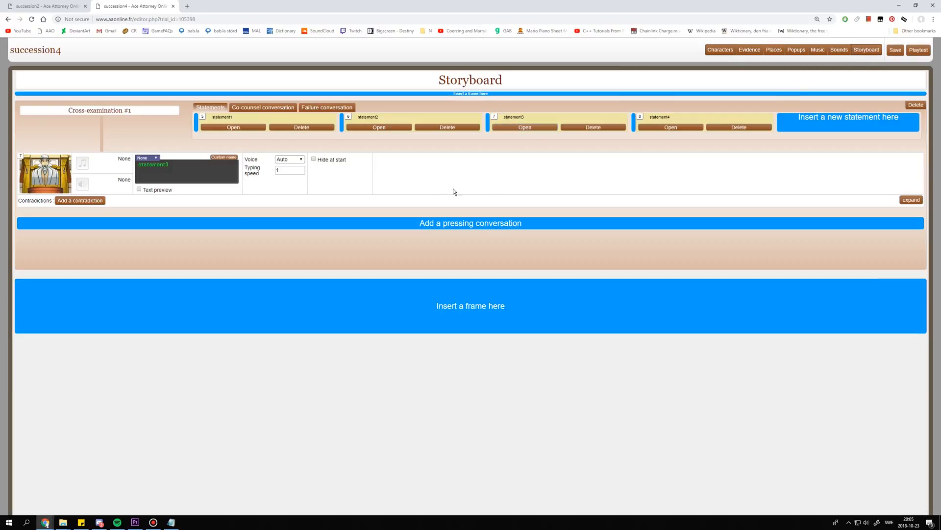
Add a pressing conversation to statement3 and give it three blank frames.
{"action": "left_click", "coordinate": [396, 221]}
{"action": "left_click", "coordinate": [313, 284]}
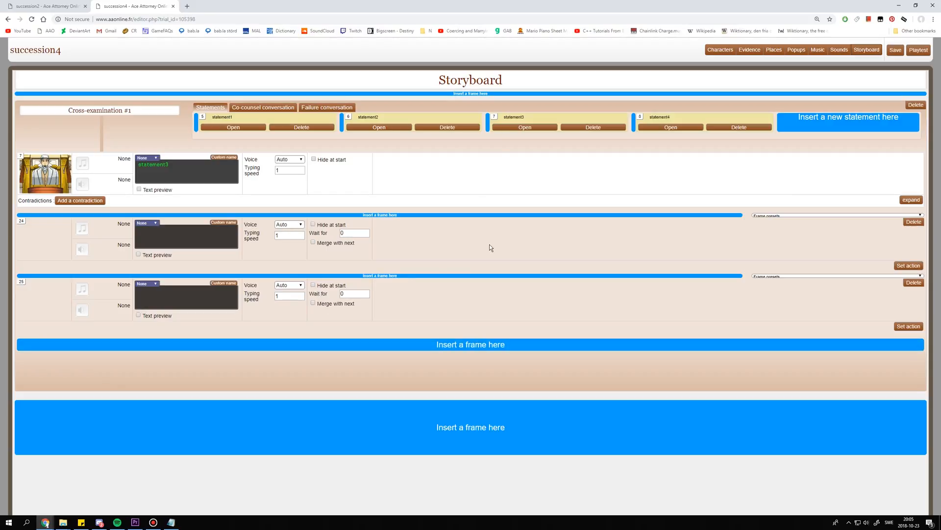
{"action": "left_click", "coordinate": [781, 276]}
{"action": "left_click", "coordinate": [751, 351]}
{"action": "left_click", "coordinate": [749, 350]}
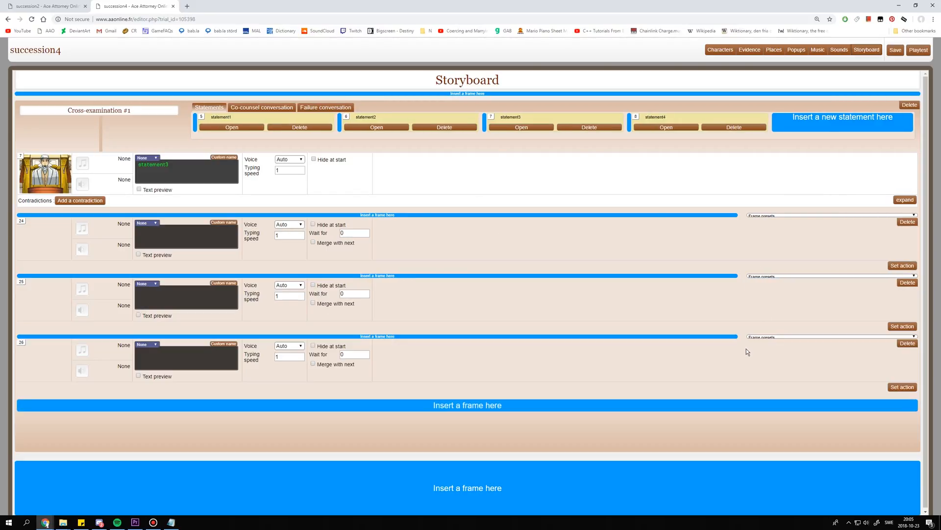
Return to statement2 and save its press frame 20 as a frame preset.
{"action": "left_click", "coordinate": [762, 277]}
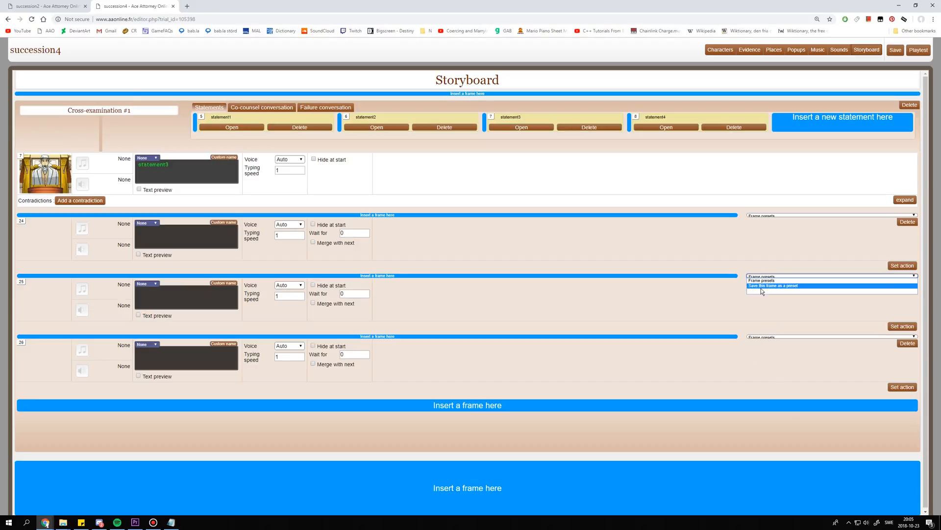
{"action": "left_click", "coordinate": [367, 128]}
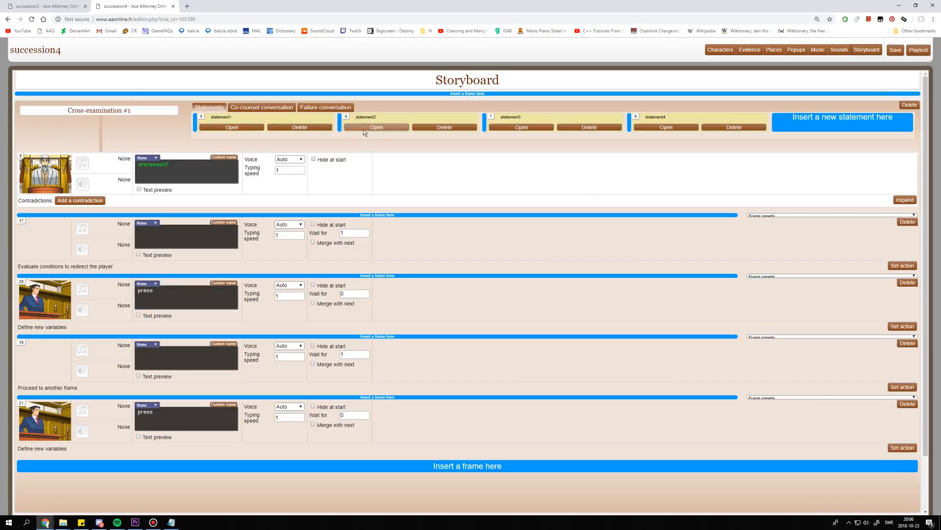
{"action": "left_click", "coordinate": [761, 276]}
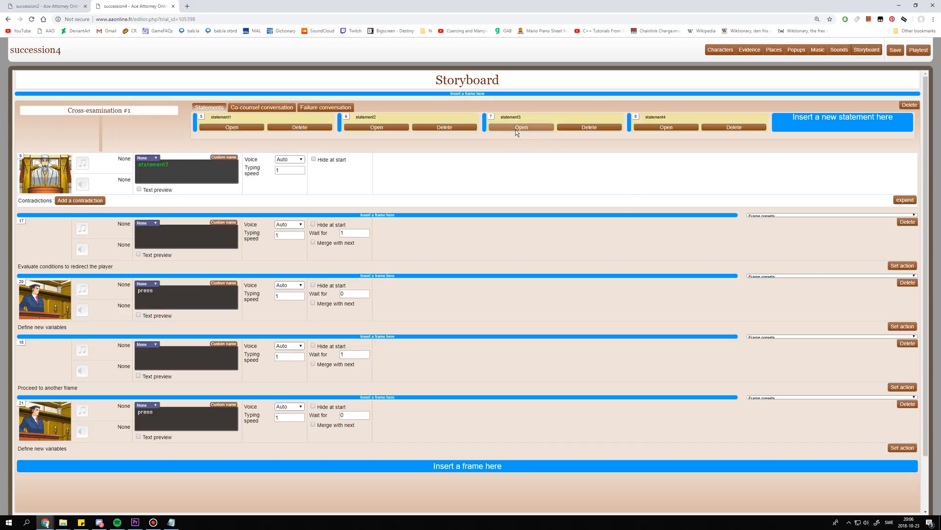
In statement3's pressing conversation, insert the saved press frame preset before frame 25 and before frame 26.
{"action": "left_click", "coordinate": [517, 128]}
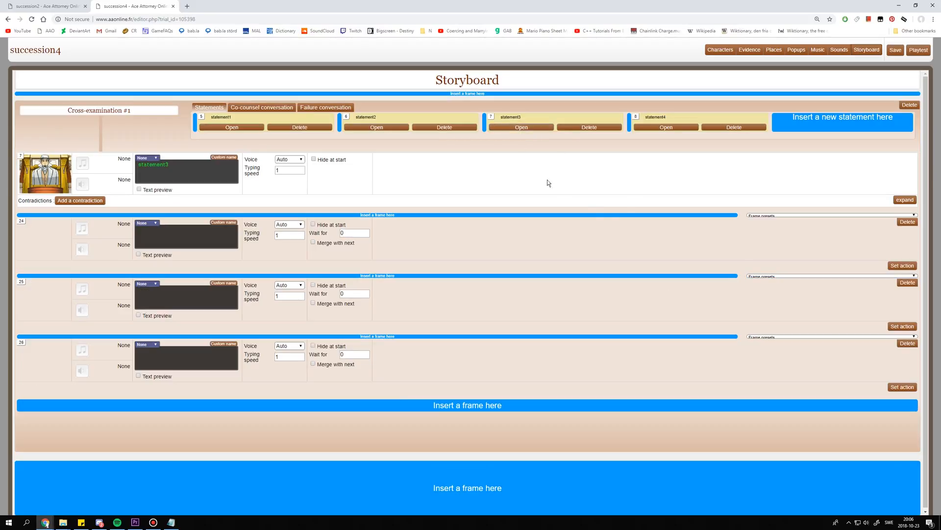
{"action": "left_click", "coordinate": [749, 276]}
{"action": "left_click", "coordinate": [761, 294]}
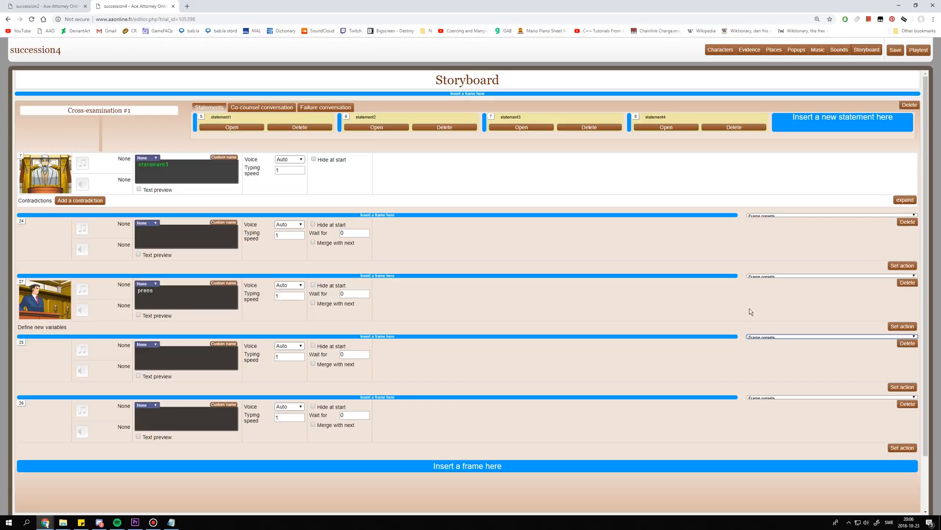
{"action": "left_click", "coordinate": [761, 397]}
{"action": "left_click", "coordinate": [764, 415]}
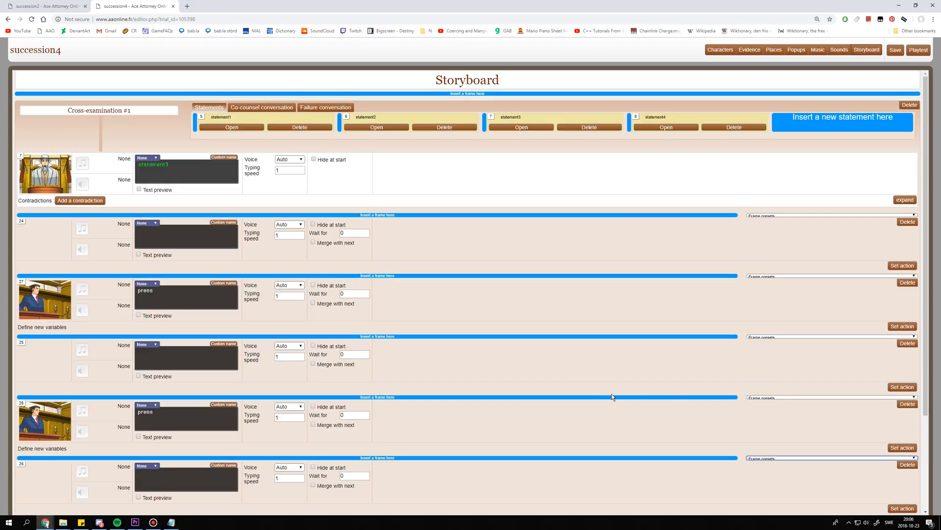
Delete frame 26 from statement3's pressing conversation and set frame 24's Wait for value to 1.
{"action": "scroll", "coordinate": [611, 393], "scroll_direction": "down", "scroll_amount": 3}
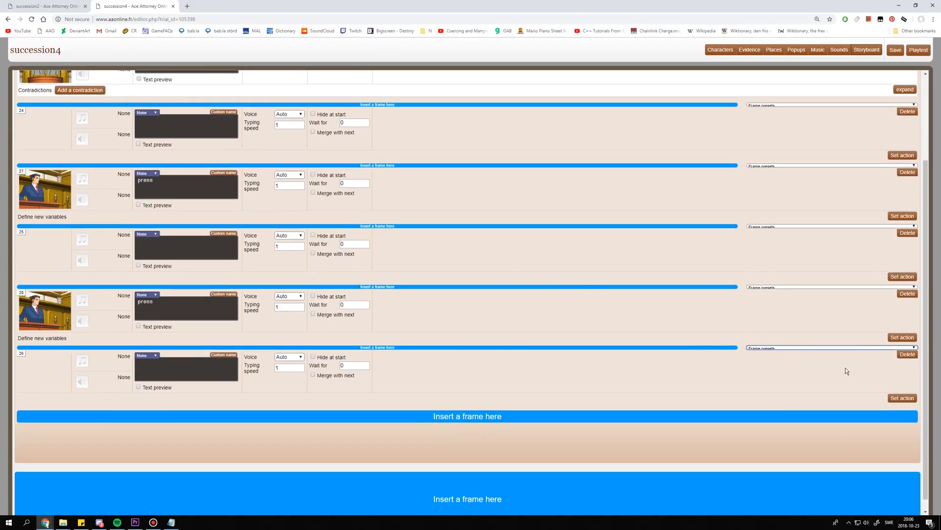
{"action": "left_click", "coordinate": [907, 354]}
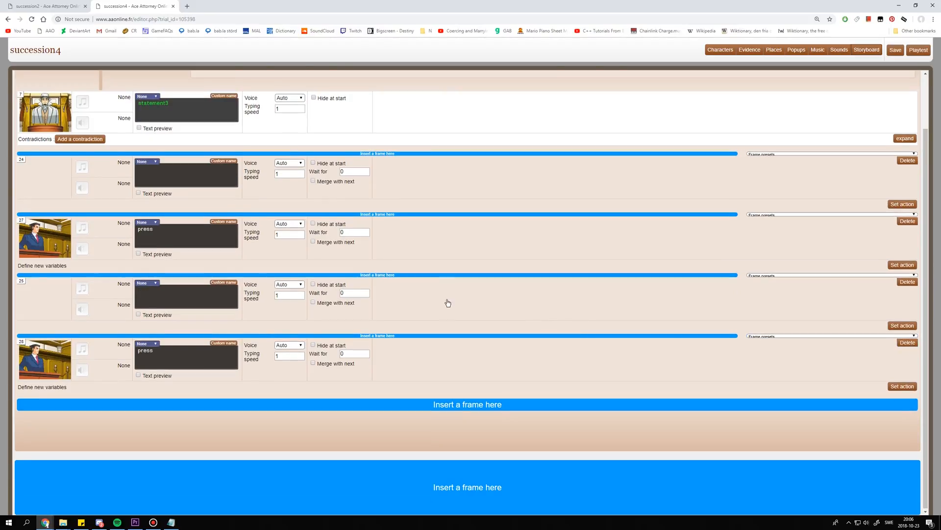
{"action": "scroll", "coordinate": [432, 284], "scroll_direction": "up", "scroll_amount": 2}
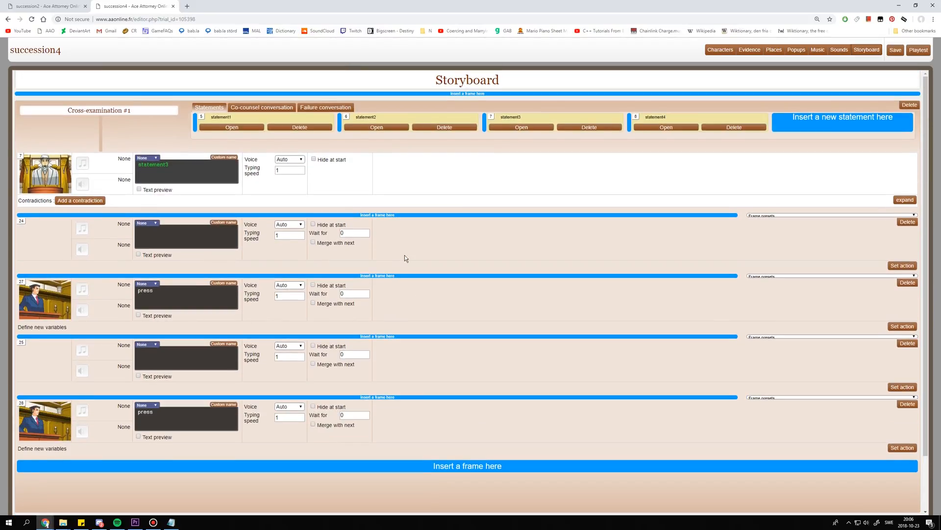
{"action": "double_click", "coordinate": [349, 232]}
{"action": "type", "text": "1"}
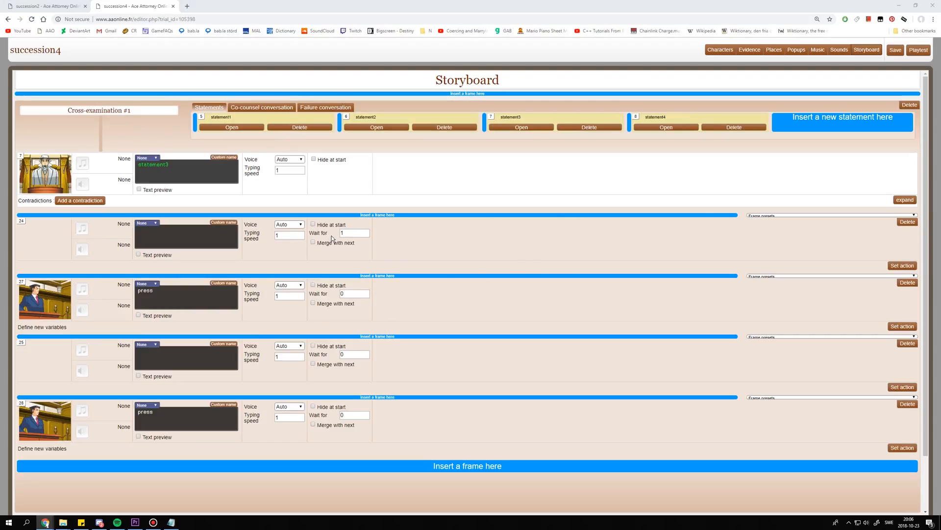
Give frame 24 an Evaluate conditions to redirect the player action testing "succession1 = 1 & succession2 = 1 & succession3 = 0".
{"action": "left_click", "coordinate": [902, 268]}
{"action": "left_click", "coordinate": [663, 294]}
{"action": "key", "text": "e"}
{"action": "key", "text": "Return"}
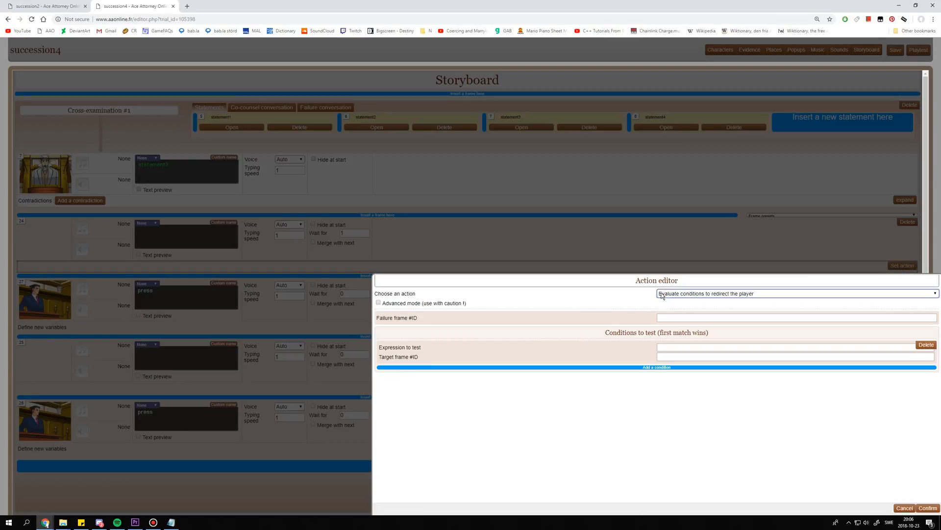
{"action": "left_click", "coordinate": [684, 353]}
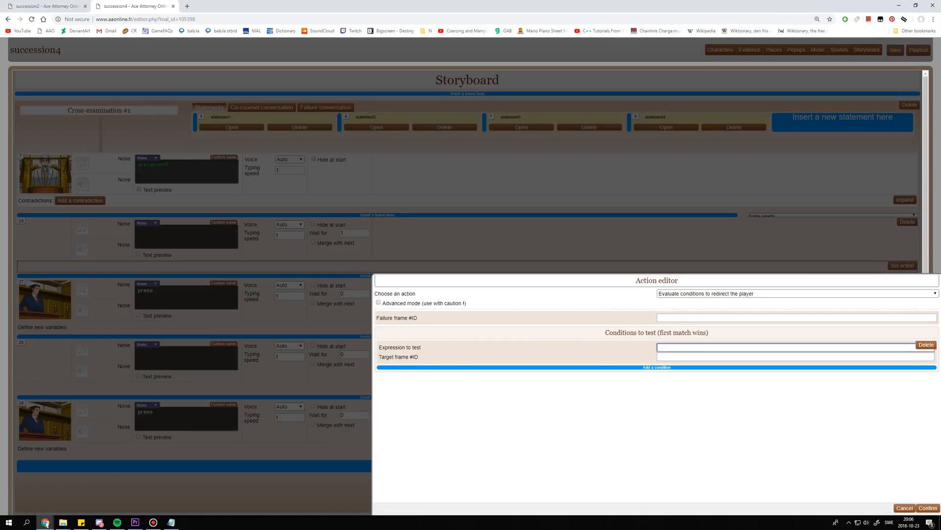
{"action": "left_click", "coordinate": [666, 349]}
{"action": "type", "text": "succession1 = 1 & succession2 = 1 & succession3 = 0"}
{"action": "left_click", "coordinate": [676, 355]}
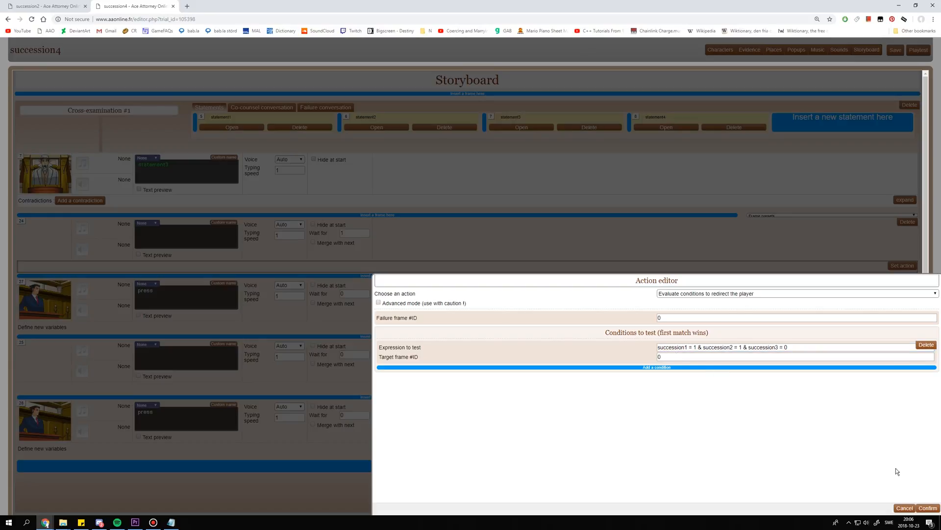
{"action": "left_click", "coordinate": [927, 507]}
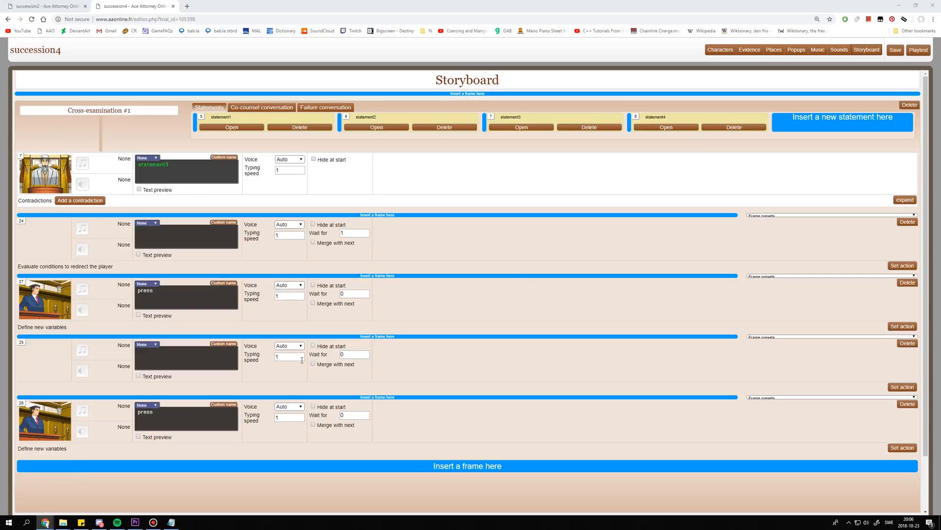
Review the four succession variables in frame 27's Define new variables action and confirm it.
{"action": "left_click", "coordinate": [905, 327]}
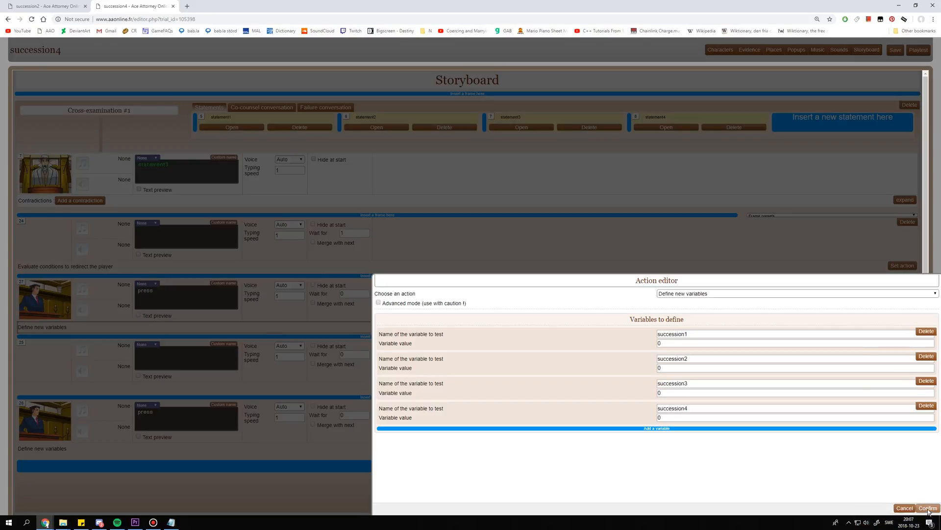
{"action": "left_click", "coordinate": [928, 509]}
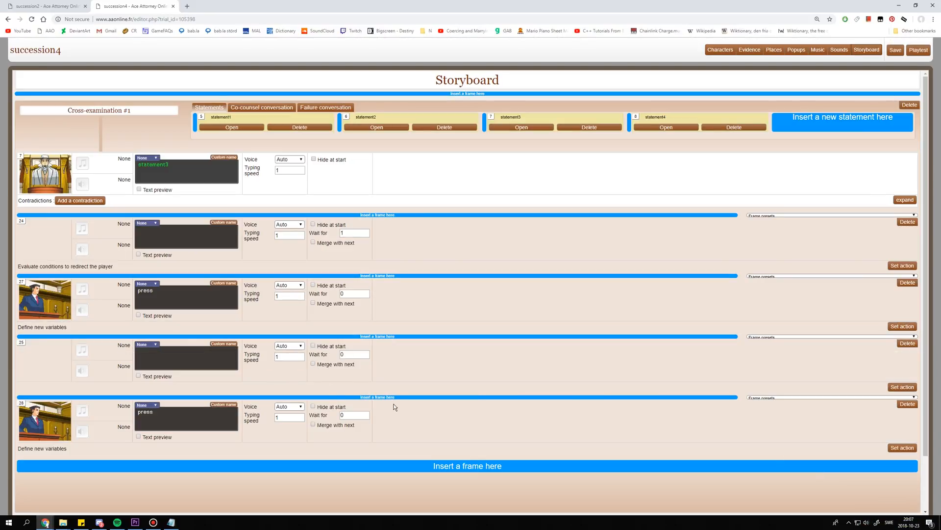
In frame 28's Define new variables action, delete succession1, succession2 and succession4, and set succession3 to 1.
{"action": "left_click", "coordinate": [907, 447]}
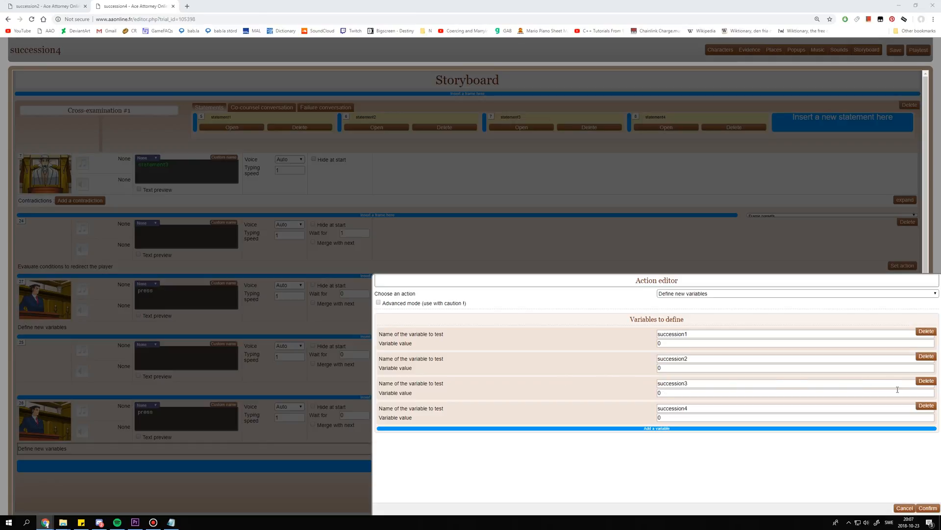
{"action": "left_click", "coordinate": [916, 408]}
{"action": "left_click", "coordinate": [926, 356]}
{"action": "left_click", "coordinate": [926, 332]}
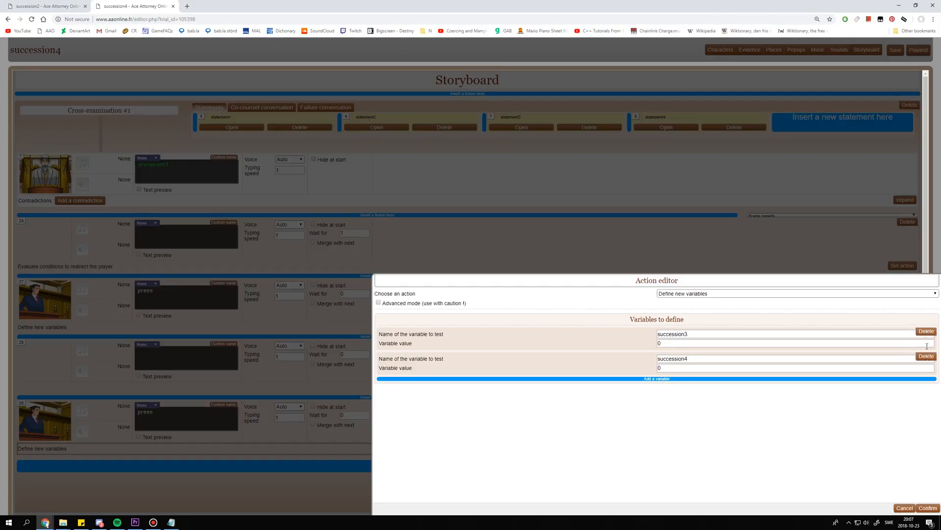
{"action": "left_click", "coordinate": [926, 357]}
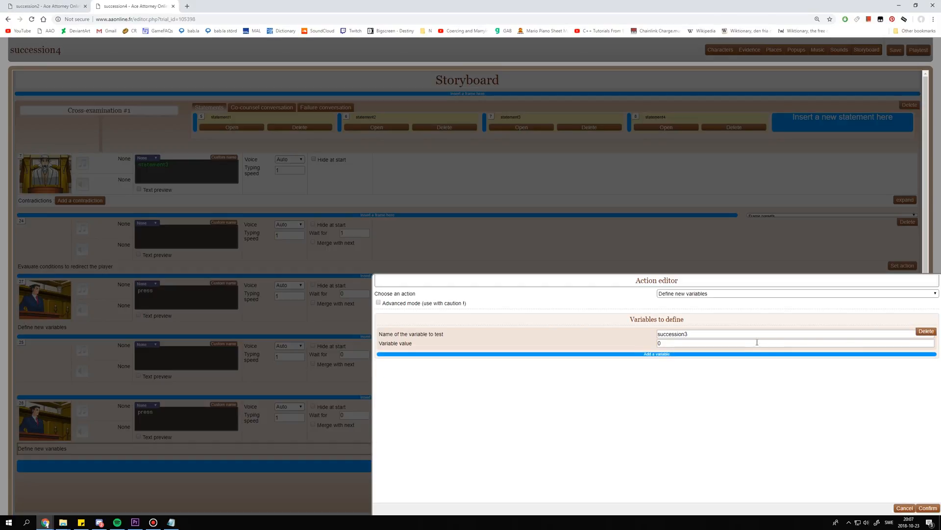
{"action": "left_click_drag", "start_coordinate": [757, 343], "coordinate": [531, 357]}
{"action": "type", "text": "1"}
{"action": "left_click", "coordinate": [634, 412]}
{"action": "left_click", "coordinate": [928, 508]}
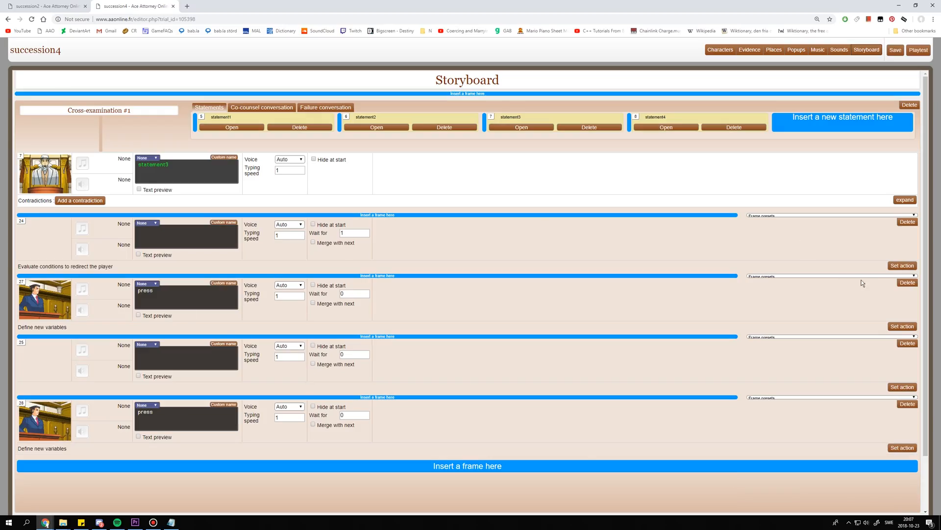
Set frame 24's redirect condition to target frame 28 and its failure frame to 27.
{"action": "left_click", "coordinate": [901, 266]}
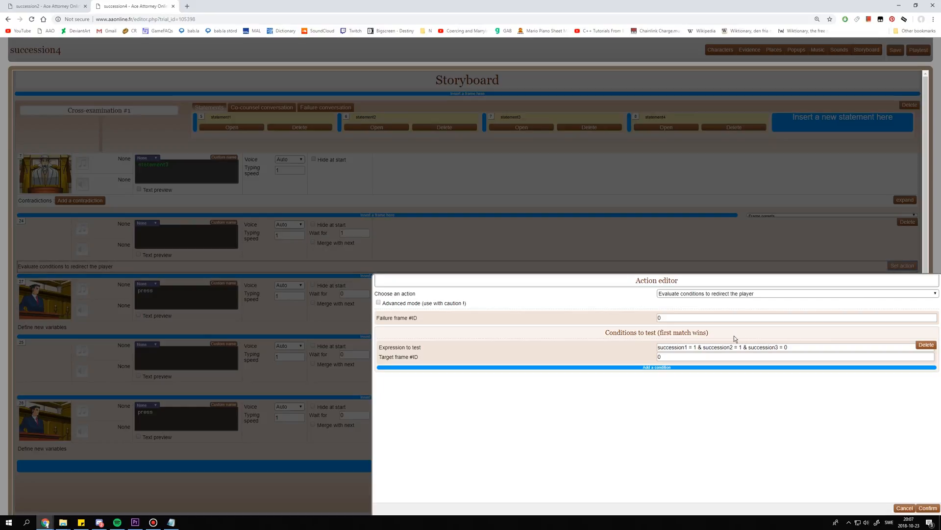
{"action": "left_click", "coordinate": [704, 355]}
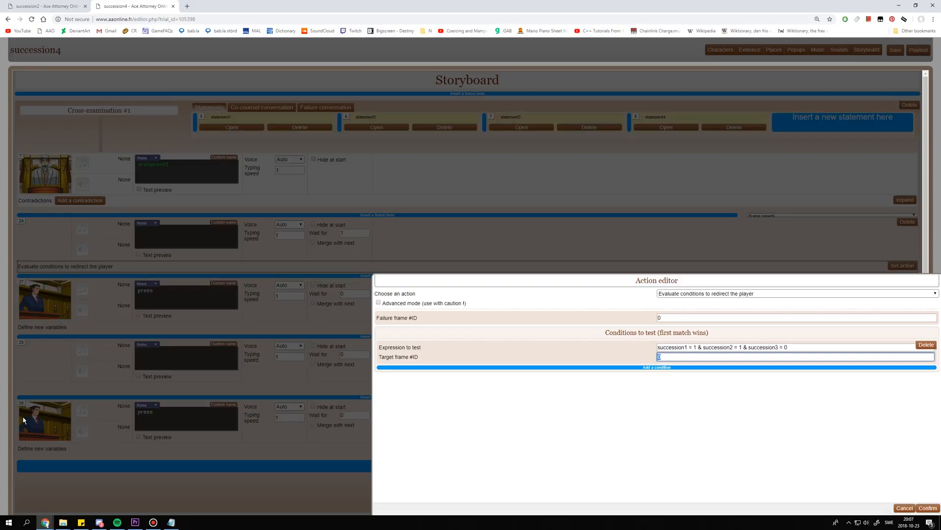
{"action": "type", "text": "28"}
{"action": "left_click", "coordinate": [666, 319]}
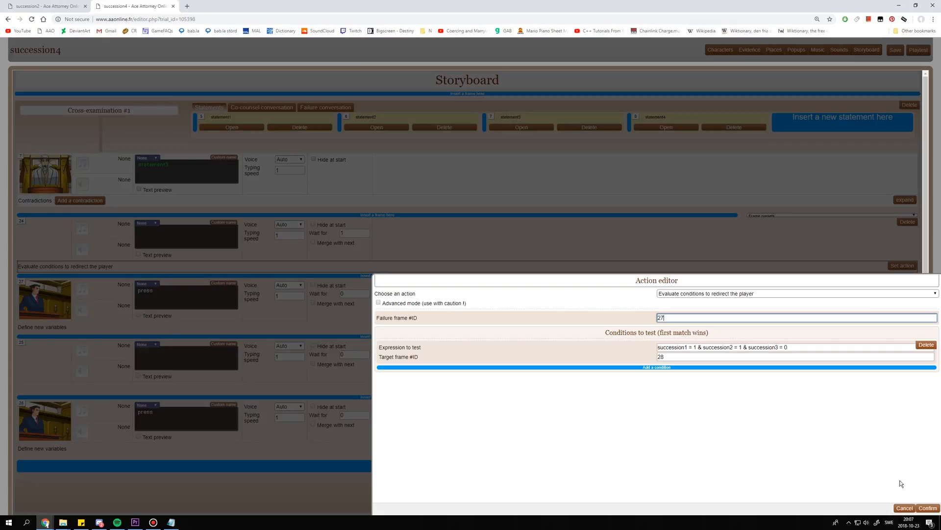
{"action": "left_click", "coordinate": [938, 508]}
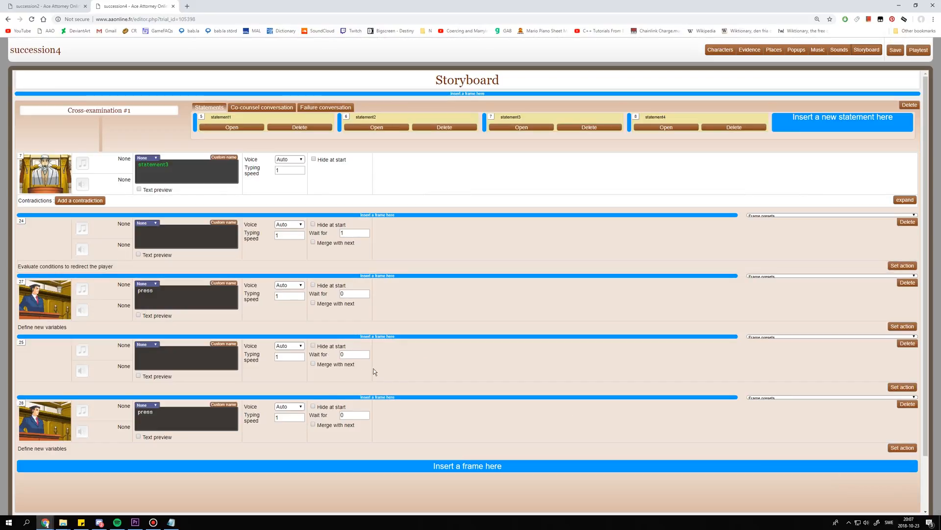
Set frame 25's Wait for value to 1 and give it a Proceed to another frame action targeting frame 8.
{"action": "left_click_drag", "start_coordinate": [343, 354], "coordinate": [337, 356]}
{"action": "type", "text": "1"}
{"action": "left_click", "coordinate": [901, 388]}
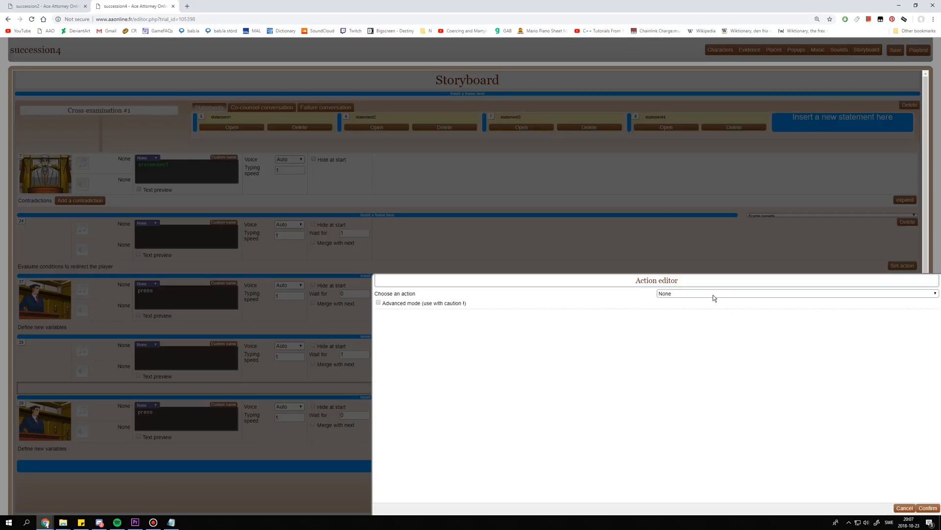
{"action": "left_click", "coordinate": [713, 295]}
{"action": "left_click", "coordinate": [709, 346]}
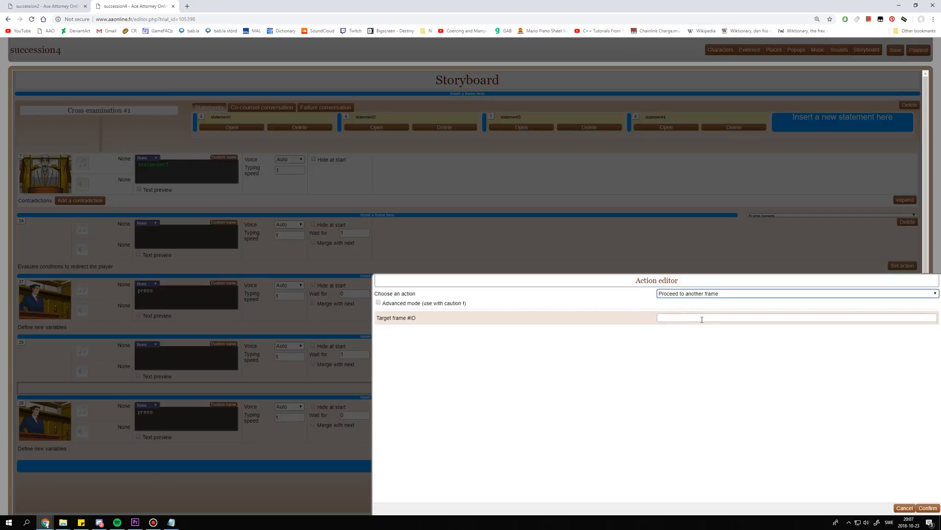
{"action": "left_click", "coordinate": [701, 319]}
{"action": "type", "text": "8"}
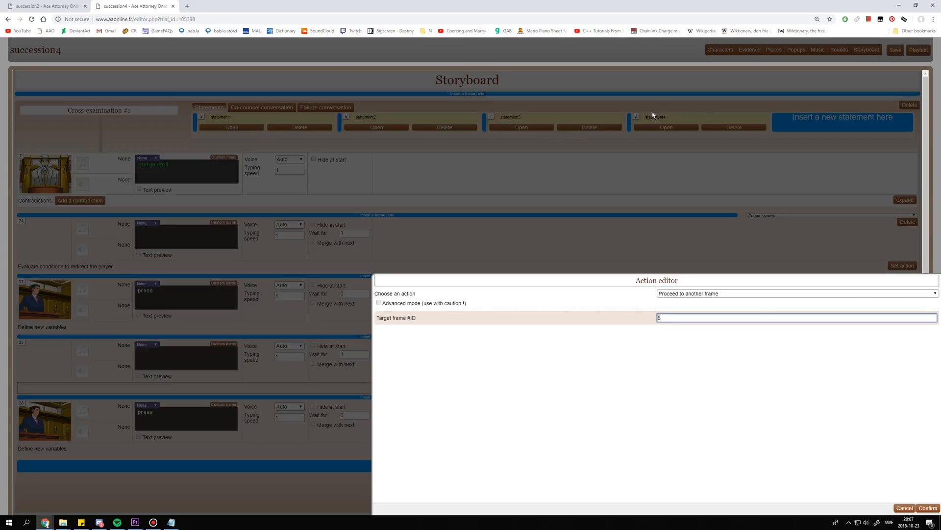
{"action": "left_click", "coordinate": [926, 507]}
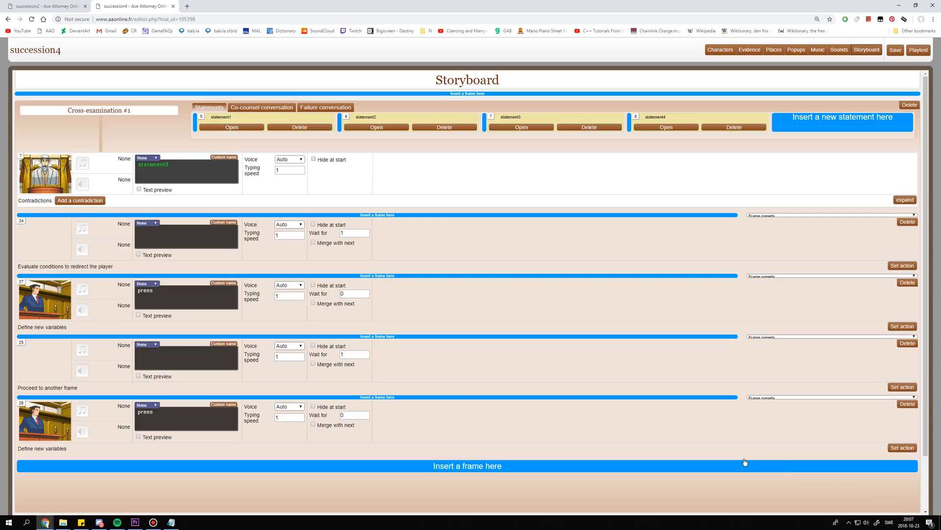
Open statement4 and add a pressing conversation to it with a second blank frame.
{"action": "mouse_move", "coordinate": [75, 414]}
{"action": "left_click", "coordinate": [648, 128]}
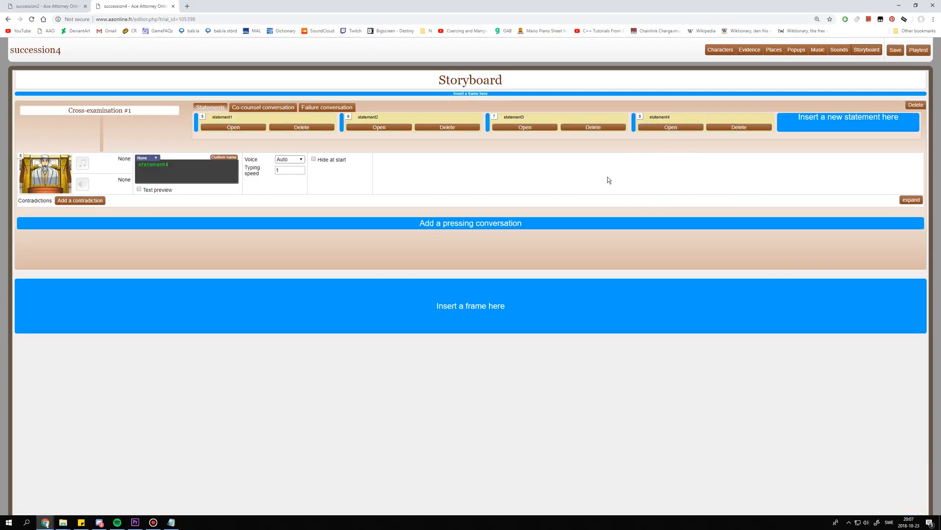
{"action": "left_click", "coordinate": [240, 223]}
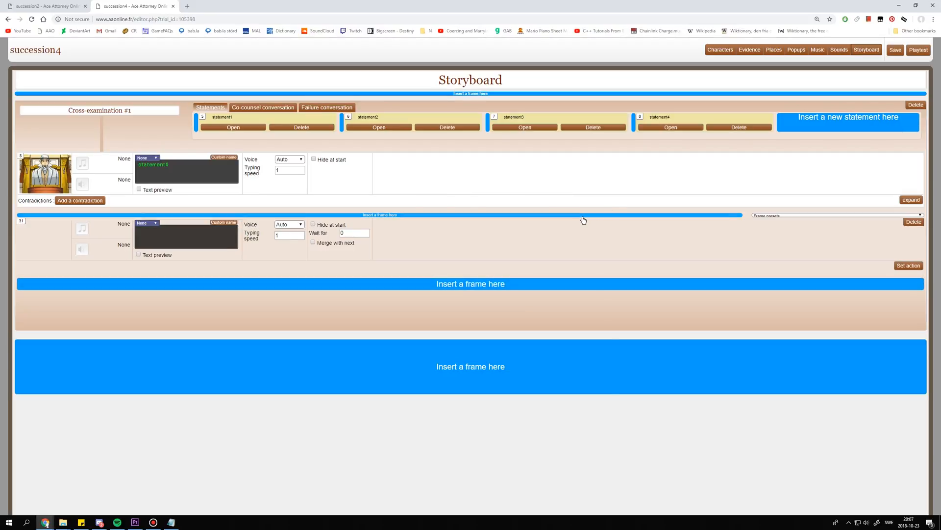
{"action": "left_click", "coordinate": [664, 287]}
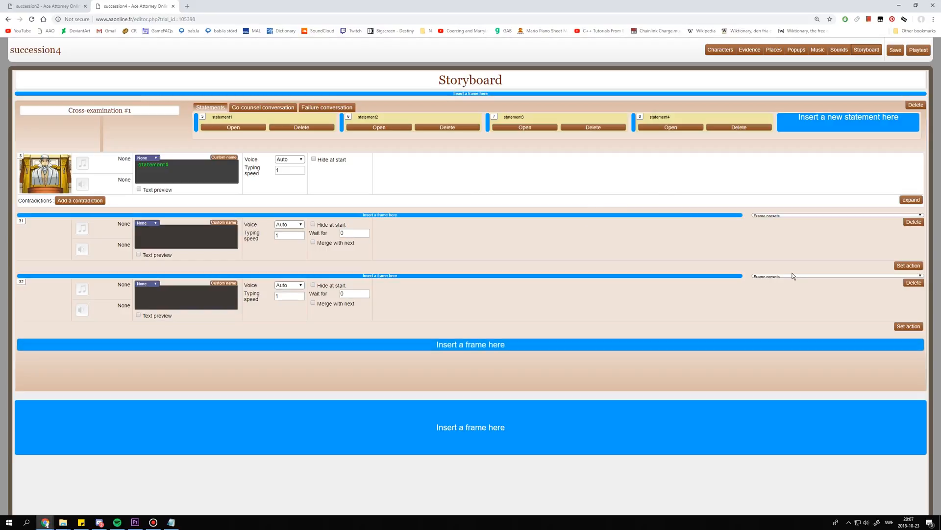
In statement4's pressing conversation, replace frame 32 with two saved press preset frames separated by a blank frame.
{"action": "left_click", "coordinate": [793, 276]}
{"action": "left_click", "coordinate": [777, 297]}
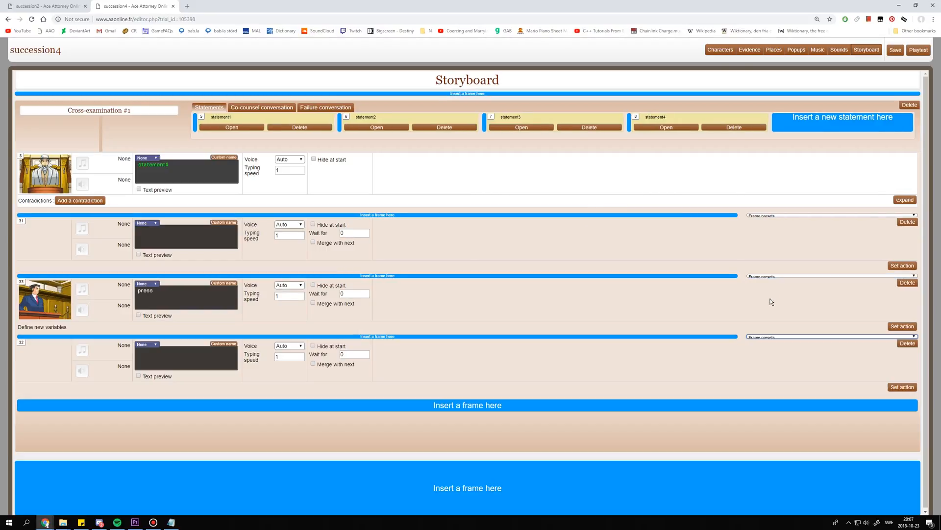
{"action": "left_click", "coordinate": [758, 337]}
{"action": "left_click", "coordinate": [758, 357]}
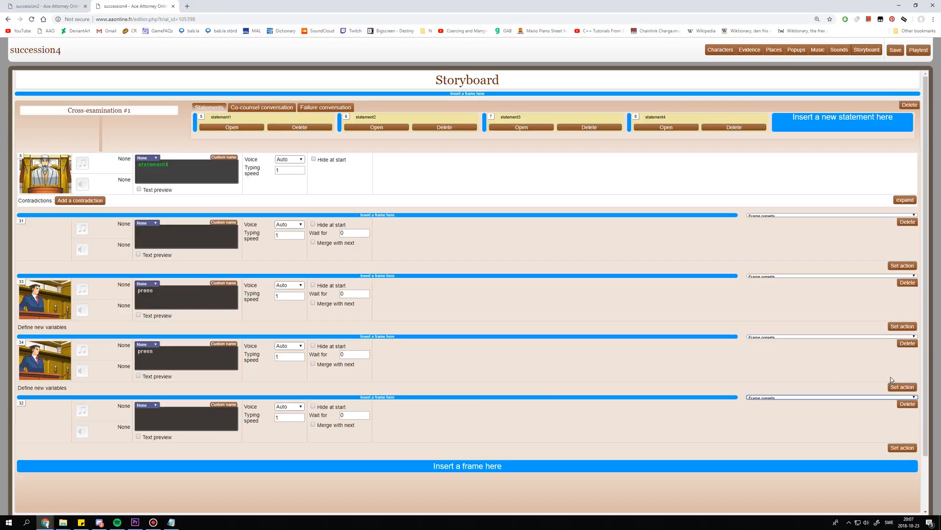
{"action": "left_click", "coordinate": [907, 404]}
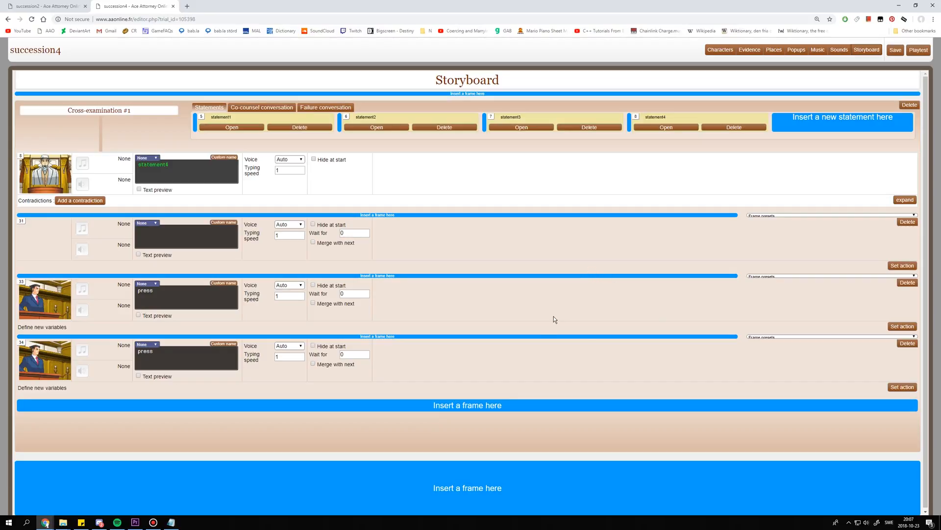
{"action": "left_click", "coordinate": [530, 337]}
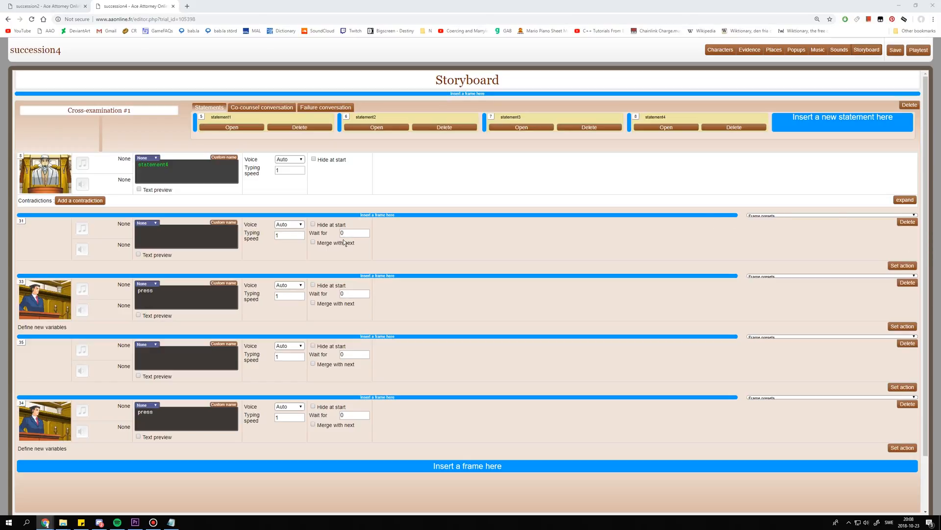
Set frame 31's Wait for value to 1 and add an Evaluate conditions to redirect the player action testing "succession1 = 1 & succession2 = 1 & succession3 = 1".
{"action": "left_click_drag", "start_coordinate": [349, 234], "coordinate": [321, 235]}
{"action": "type", "text": "1"}
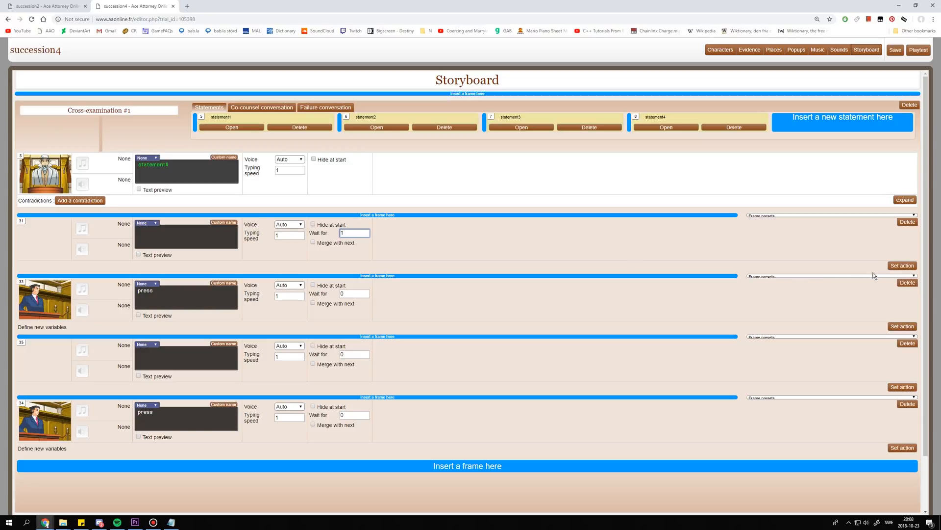
{"action": "left_click", "coordinate": [902, 265]}
{"action": "left_click", "coordinate": [662, 294]}
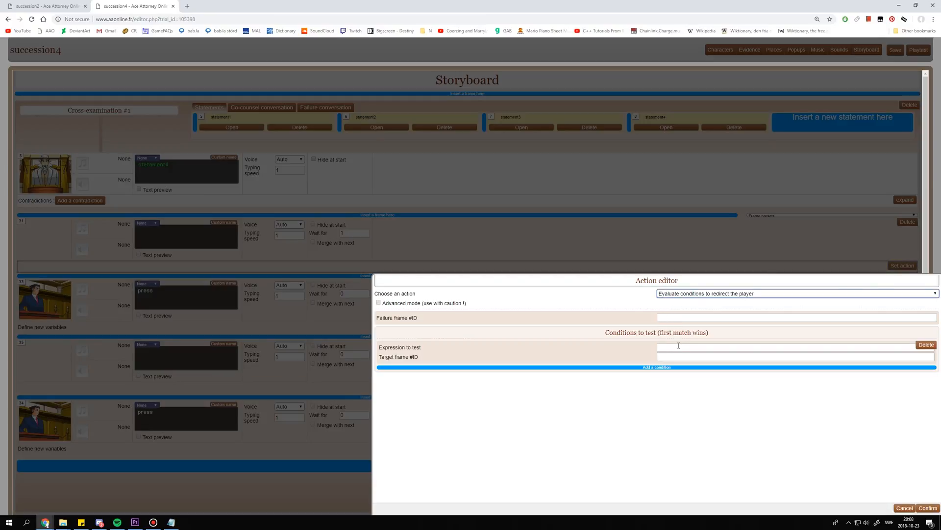
{"action": "left_click", "coordinate": [677, 346]}
{"action": "type", "text": "succession1 = 1 & succes"}
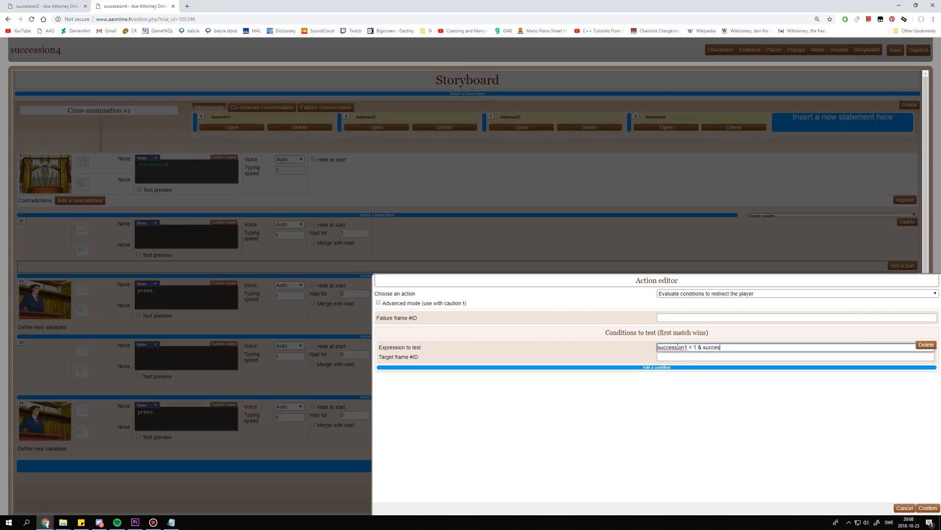
{"action": "type", "text": "sion2 = 1 & succession3 = 1"}
{"action": "left_click", "coordinate": [695, 430]}
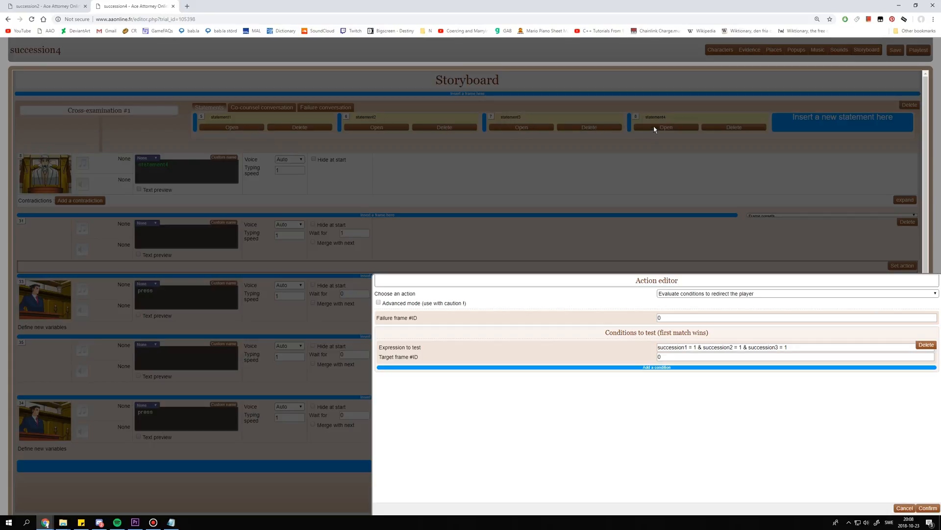
{"action": "left_click", "coordinate": [670, 356]}
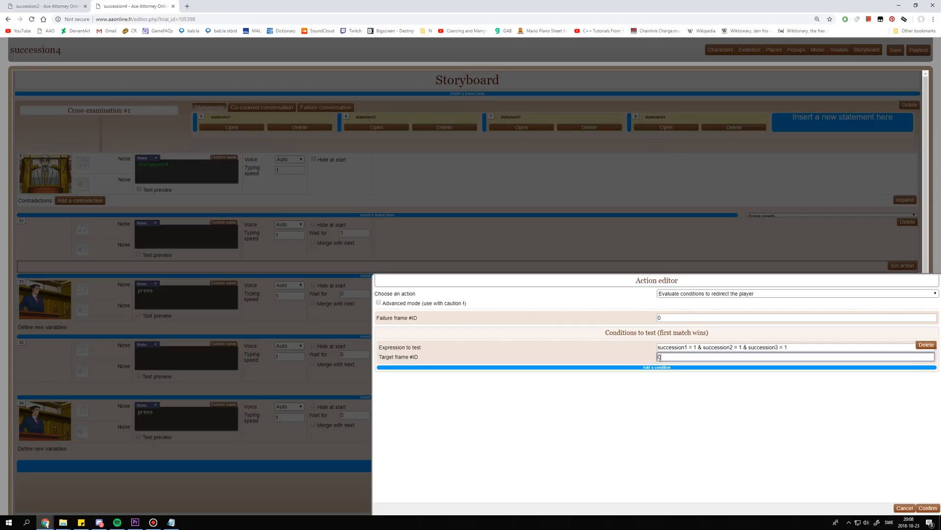
{"action": "left_click", "coordinate": [924, 508]}
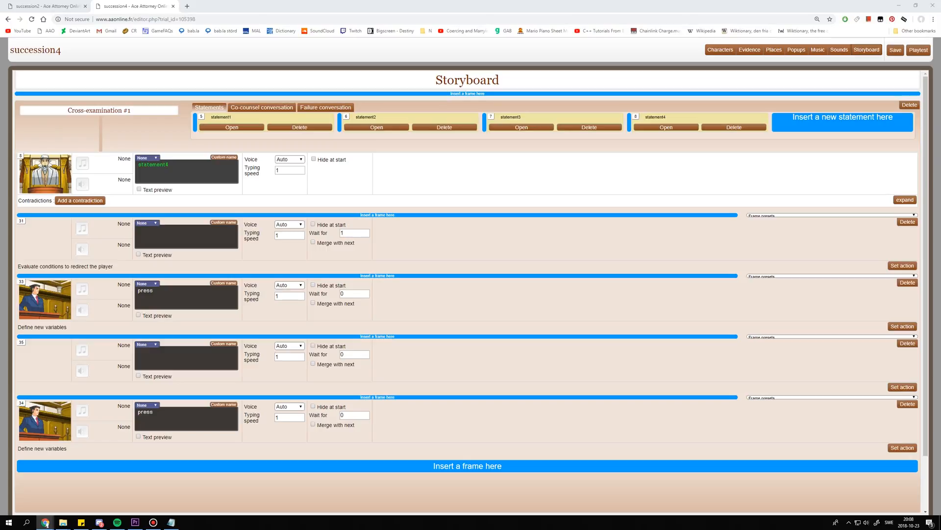
Delete succession4 from the variables in frame 33's Define new variables action.
{"action": "left_click", "coordinate": [900, 327]}
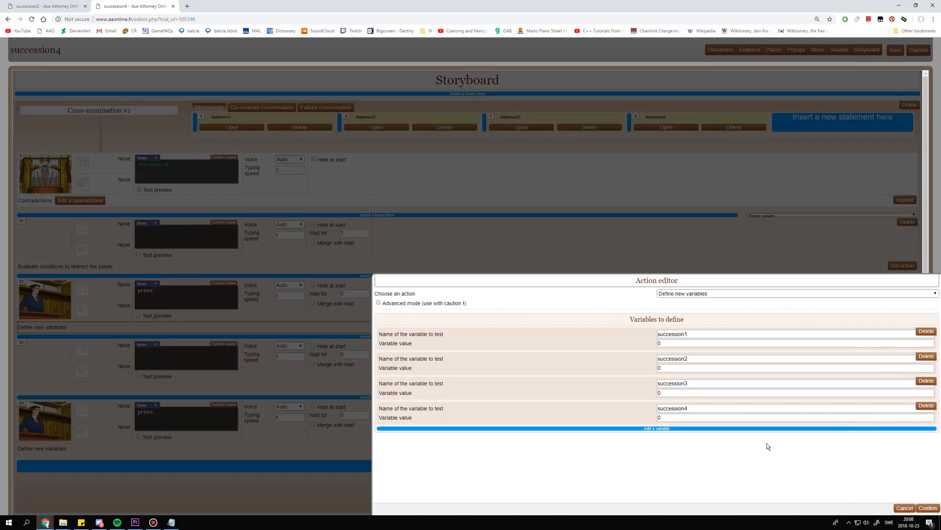
{"action": "left_click", "coordinate": [926, 405]}
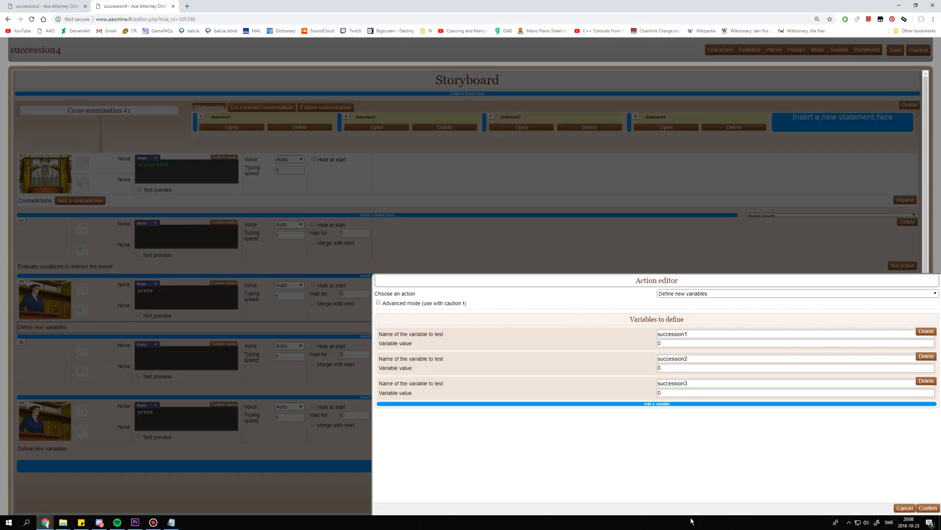
{"action": "left_click", "coordinate": [928, 508]}
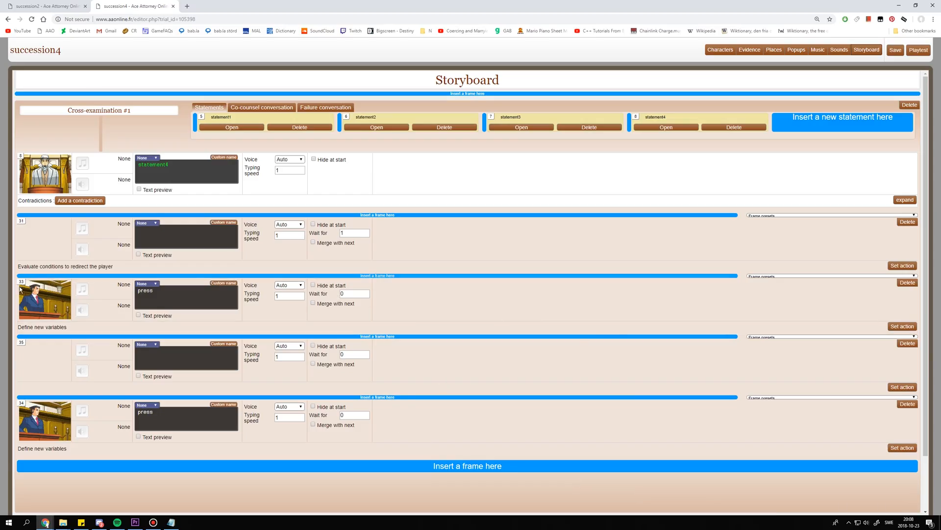
Check the redirects of statement1's frames 11 and 13, and delete succession4 from frame 12's Define new variables action.
{"action": "mouse_move", "coordinate": [20, 294]}
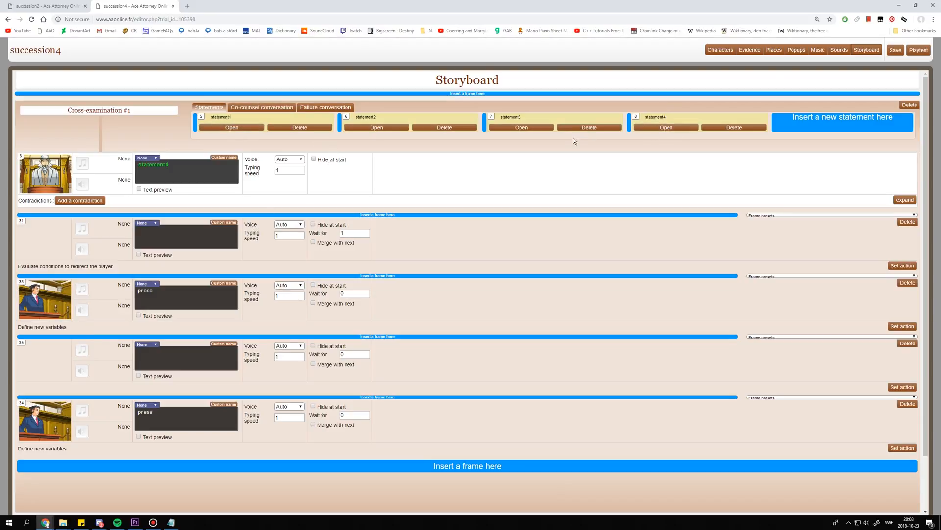
{"action": "left_click", "coordinate": [225, 126]}
{"action": "left_click", "coordinate": [903, 265]}
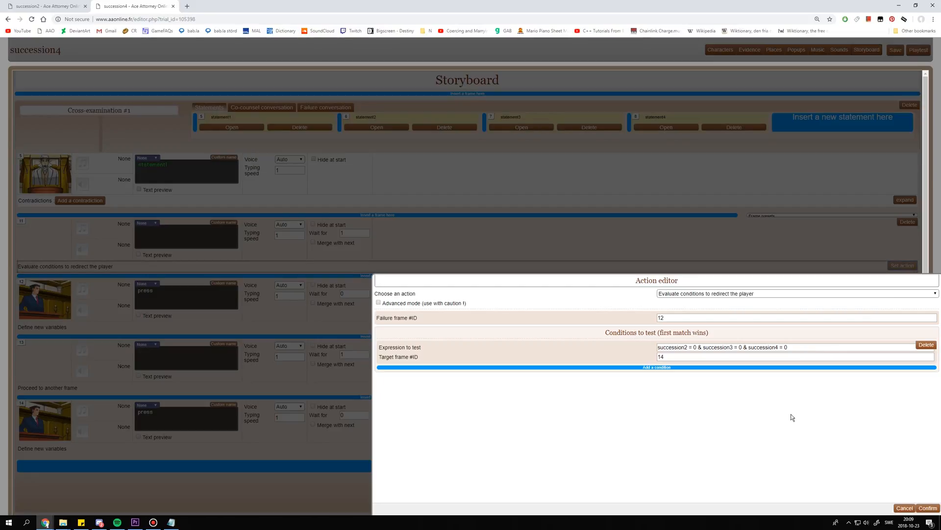
{"action": "left_click", "coordinate": [904, 509]}
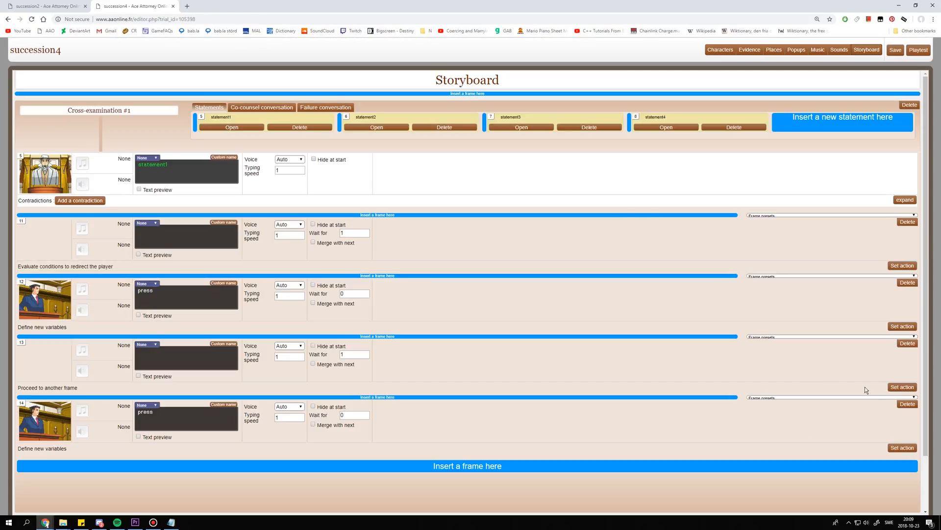
{"action": "left_click", "coordinate": [902, 391]}
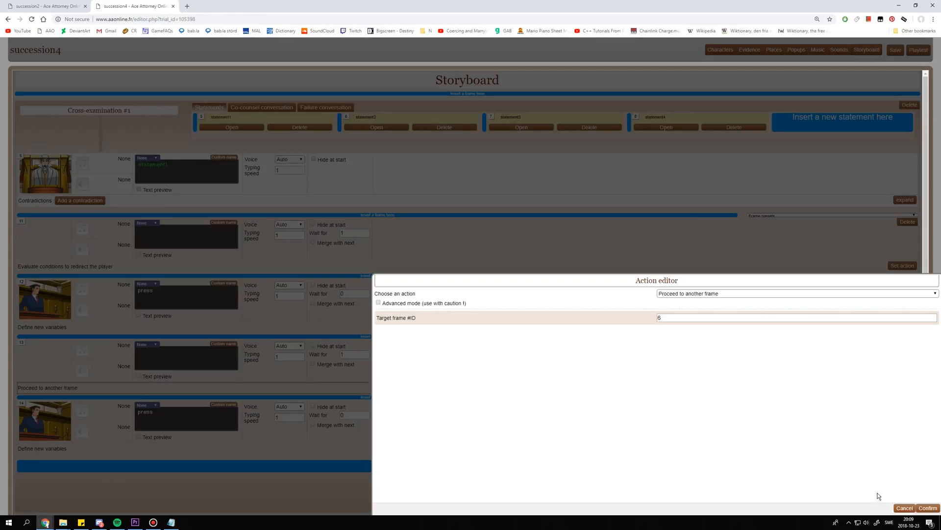
{"action": "left_click", "coordinate": [904, 508]}
{"action": "left_click", "coordinate": [902, 326]}
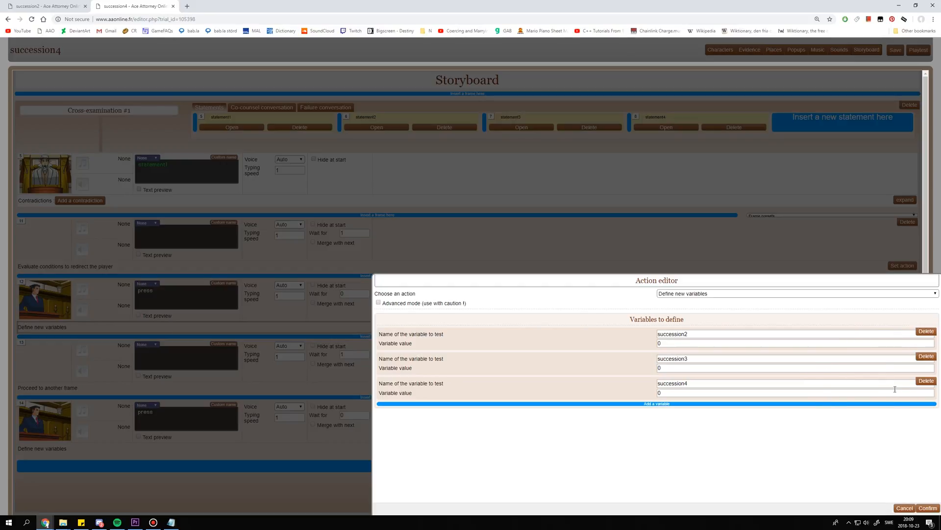
{"action": "left_click", "coordinate": [926, 381]}
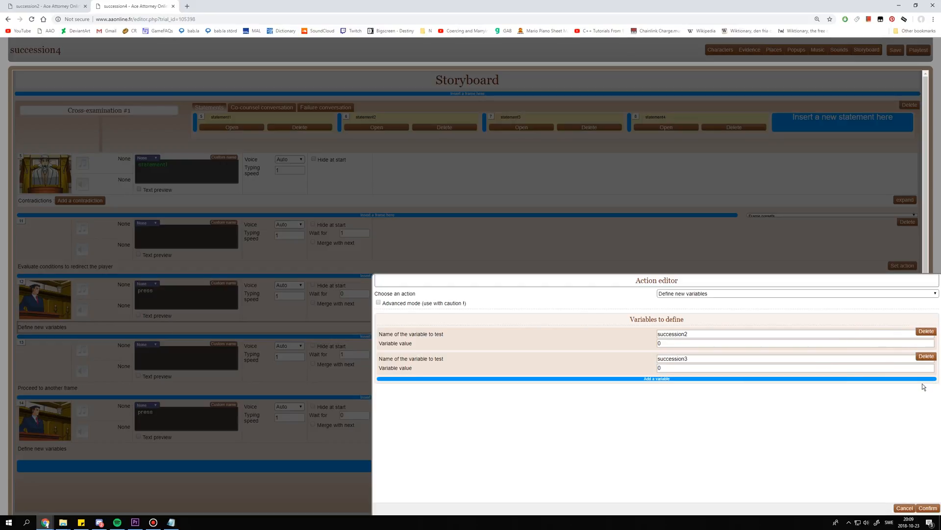
{"action": "left_click", "coordinate": [927, 508]}
Check statement2's frame 17 redirect conditions, and delete succession4 from frame 20's Define new variables action.
{"action": "left_click", "coordinate": [376, 127]}
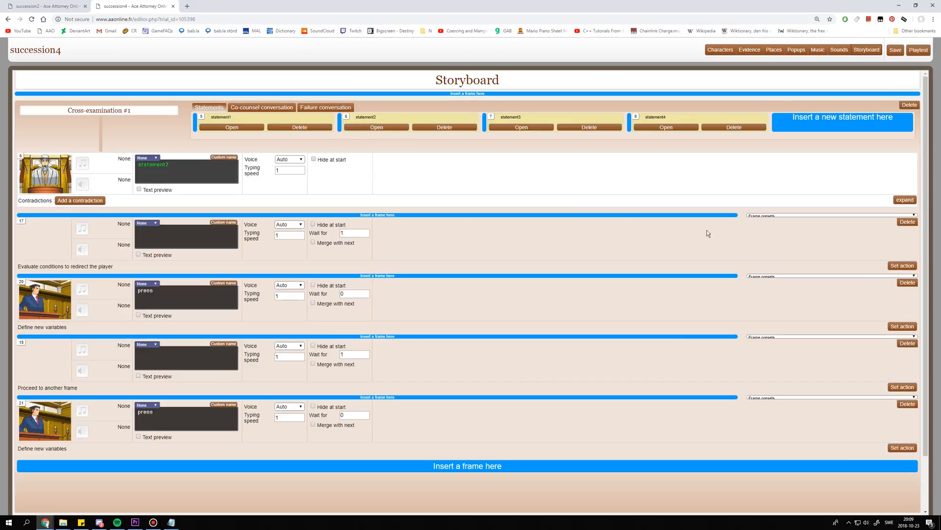
{"action": "left_click", "coordinate": [901, 266]}
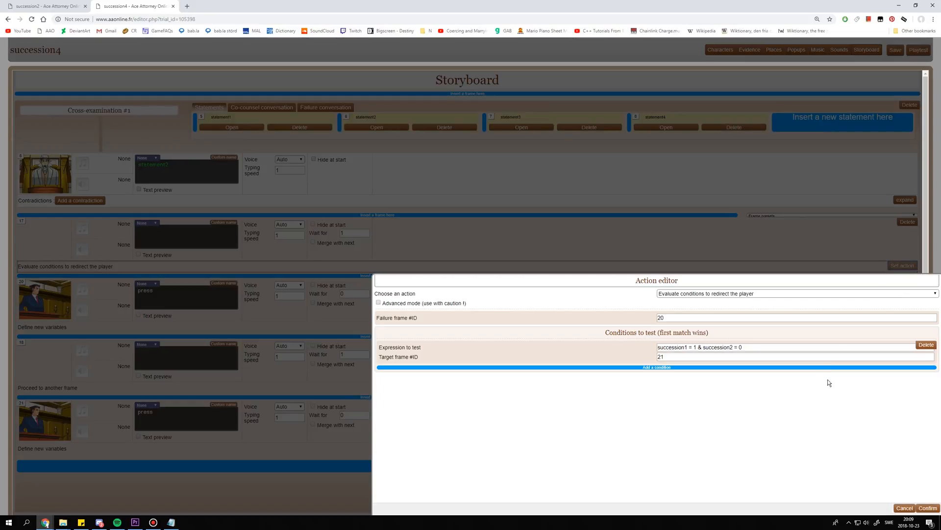
{"action": "left_click", "coordinate": [903, 509]}
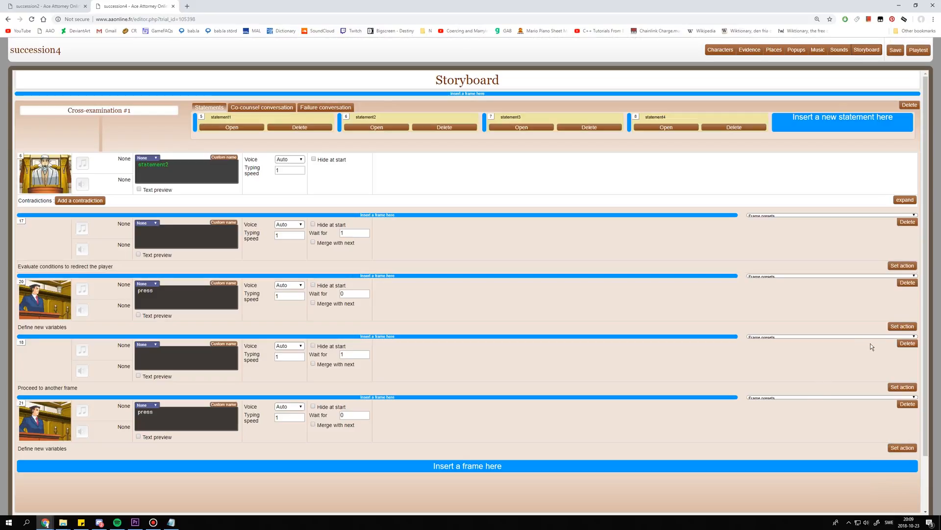
{"action": "left_click", "coordinate": [898, 327]}
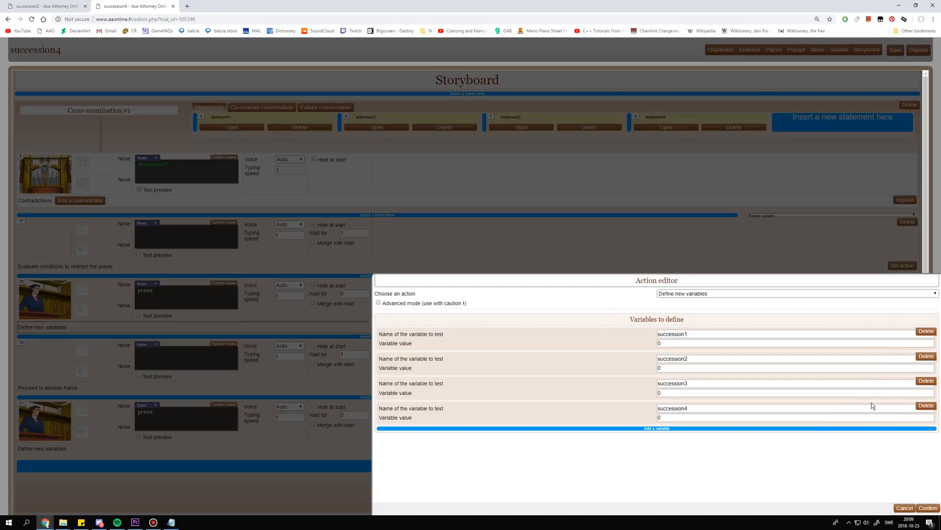
{"action": "left_click", "coordinate": [926, 406]}
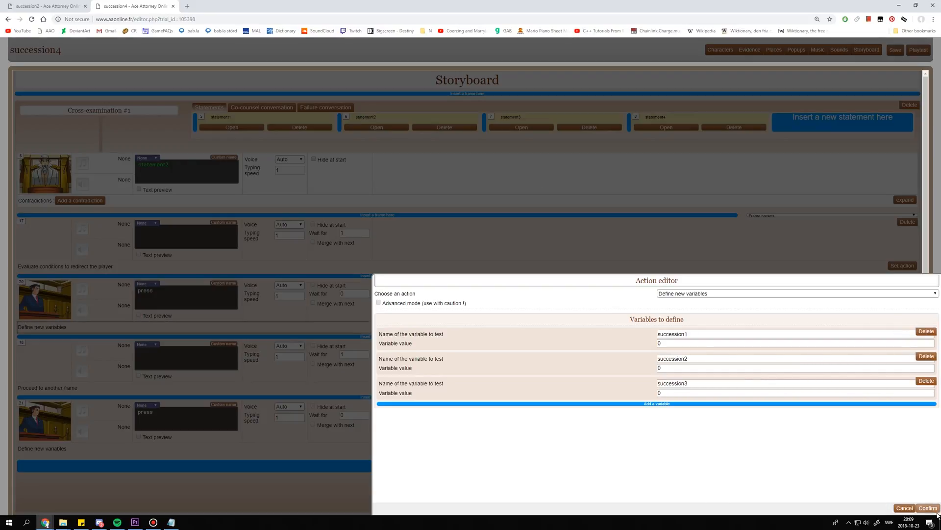
{"action": "left_click", "coordinate": [928, 508]}
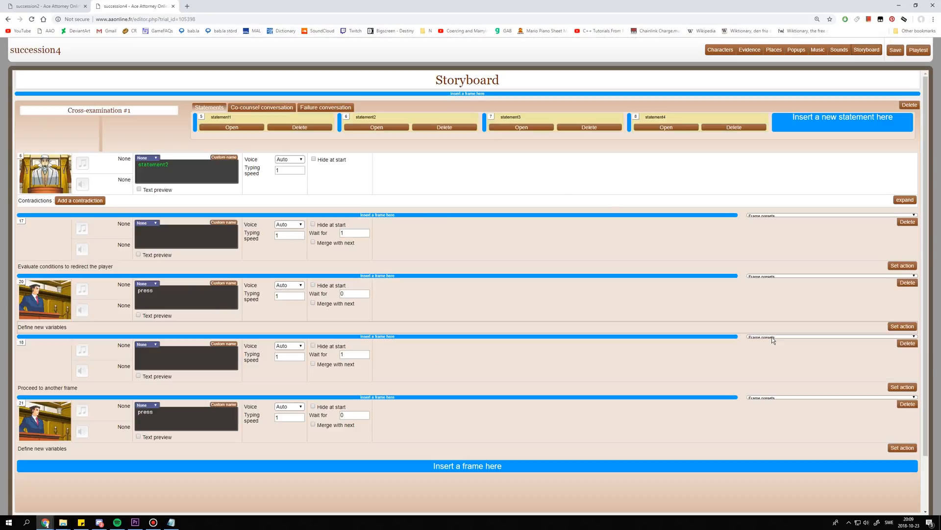
In statement3's pressing conversation, delete succession4 from the variables in frame 27's Define new variables action.
{"action": "double_click", "coordinate": [508, 129]}
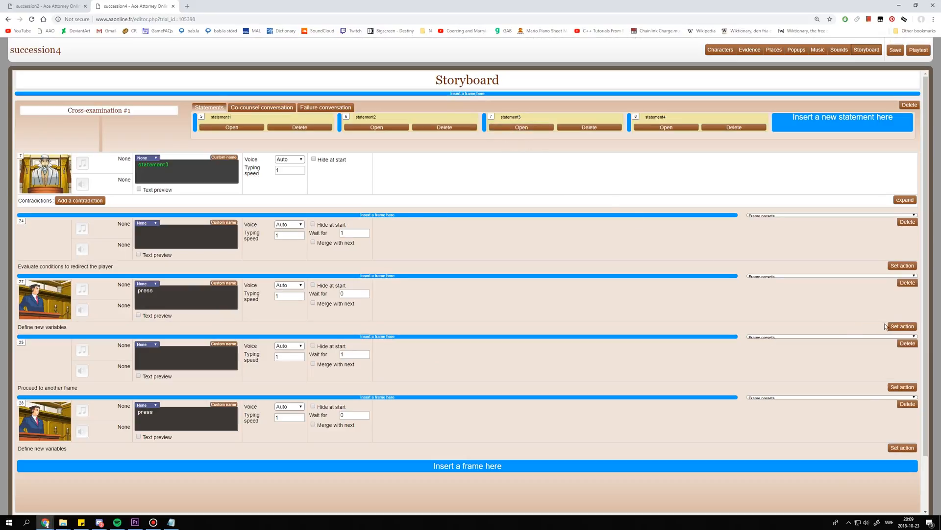
{"action": "left_click", "coordinate": [887, 326]}
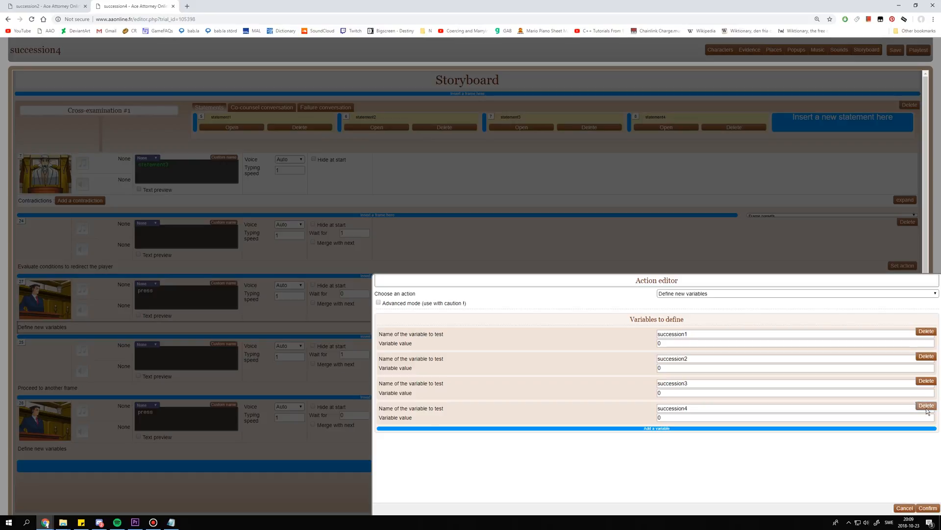
{"action": "left_click", "coordinate": [924, 406]}
{"action": "left_click", "coordinate": [926, 508]}
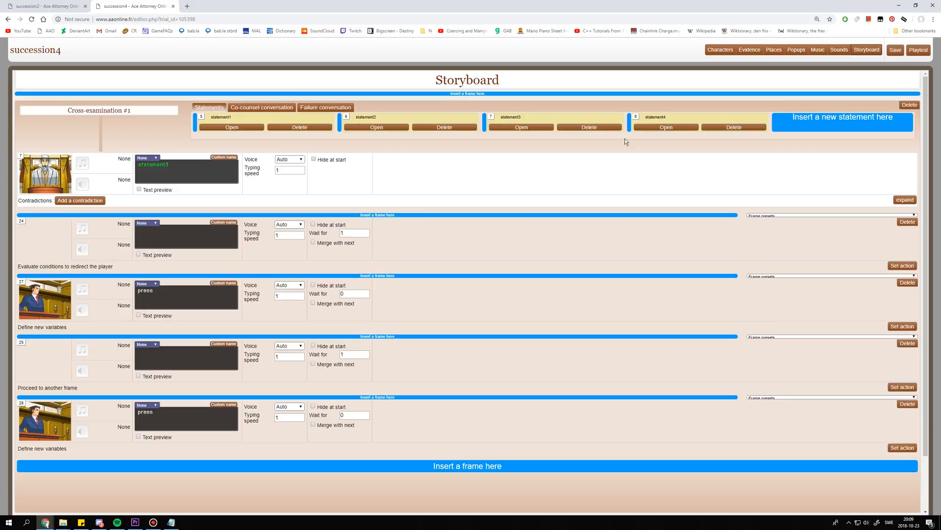
Review statement4's frame 31 redirect conditions and the variables defined in frame 33.
{"action": "left_click", "coordinate": [689, 127]}
{"action": "left_click", "coordinate": [902, 264]}
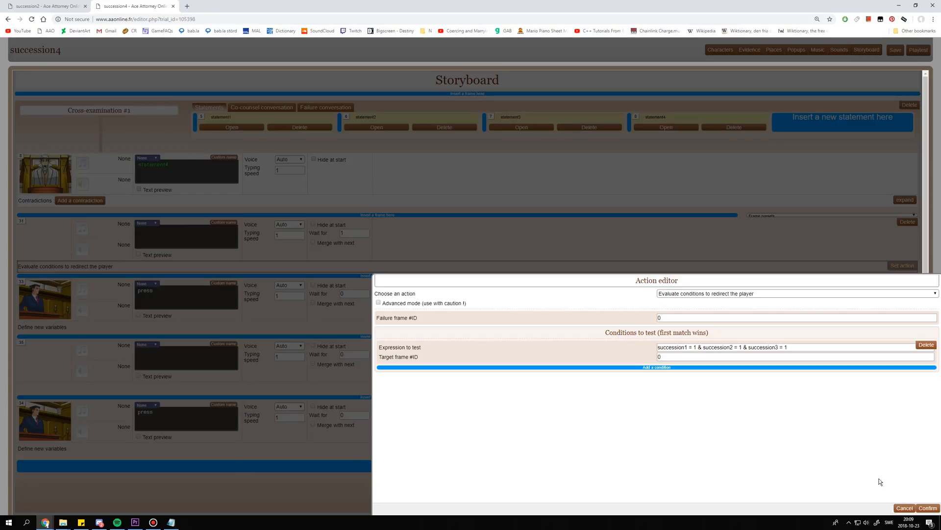
{"action": "left_click", "coordinate": [927, 508]}
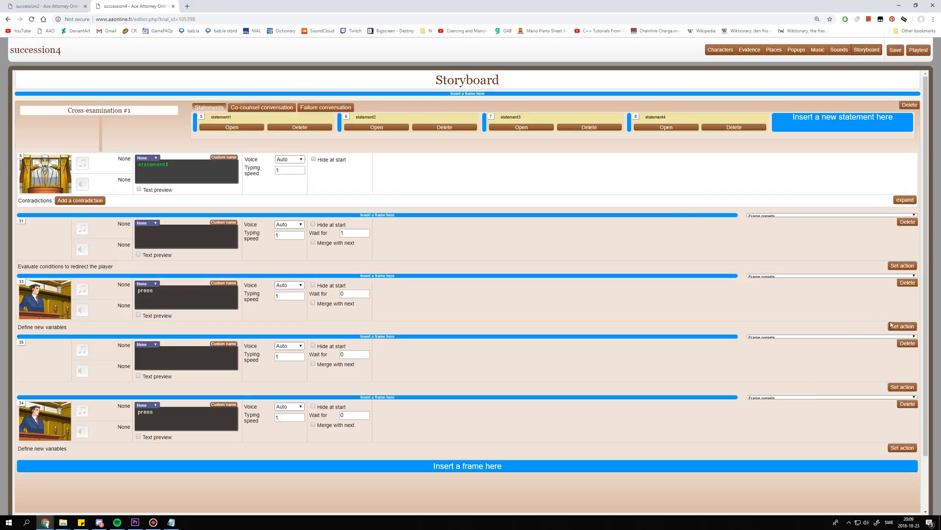
{"action": "left_click", "coordinate": [900, 326]}
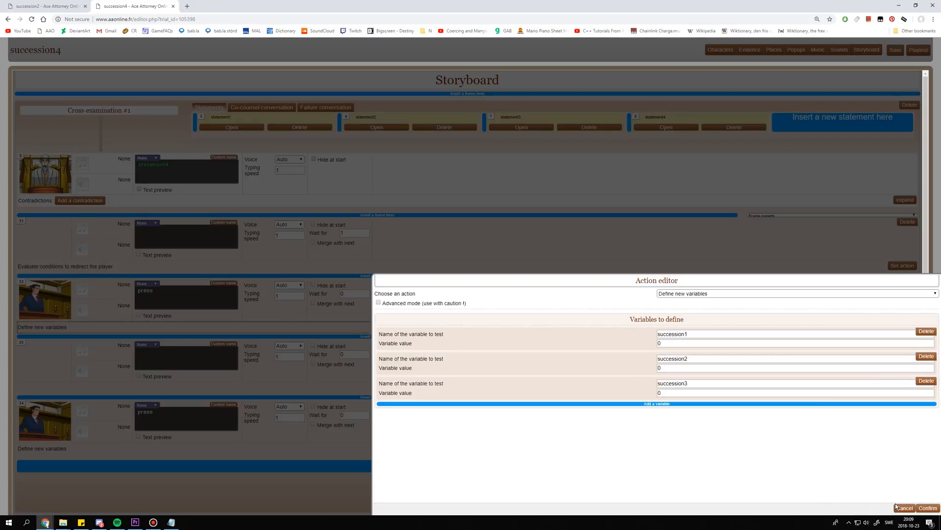
{"action": "left_click", "coordinate": [926, 508]}
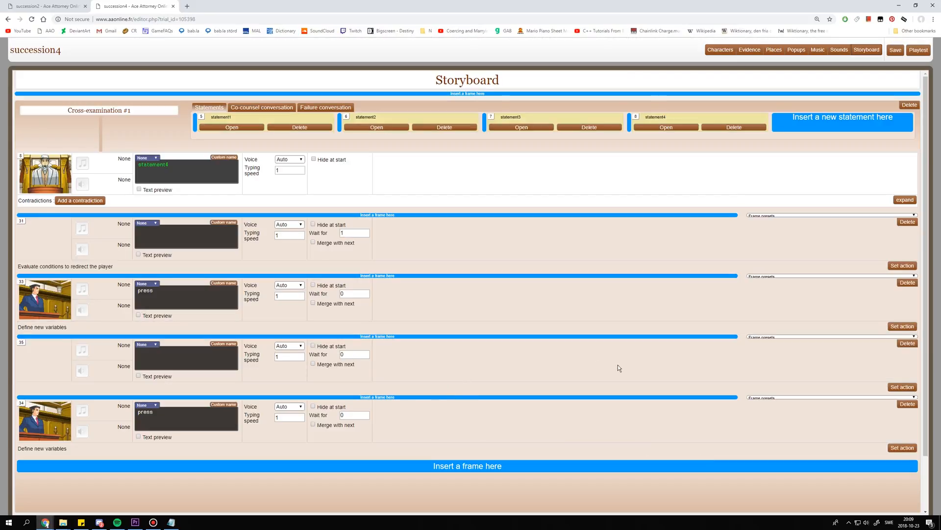
In frame 34's Define new variables action, delete succession1, succession2 and succession3, set succession4 to 1, and recheck the saved action.
{"action": "left_click", "coordinate": [893, 447]}
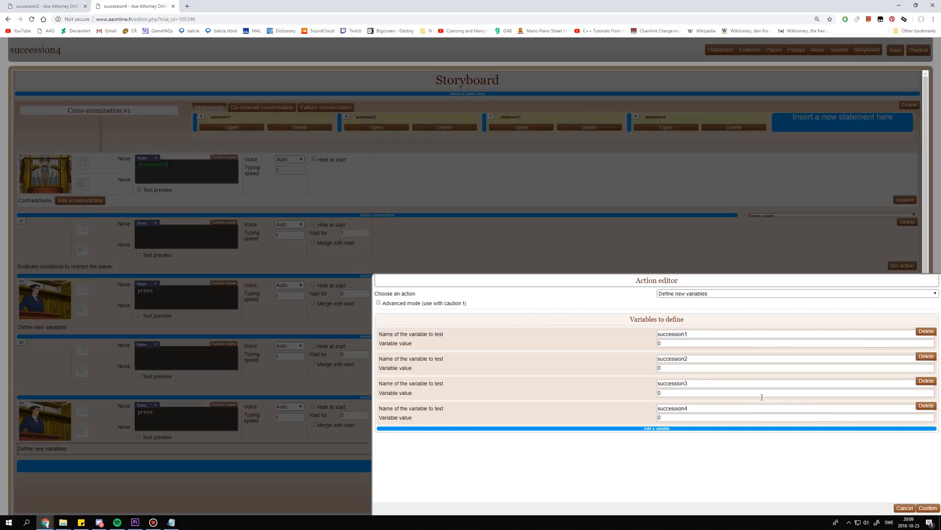
{"action": "left_click", "coordinate": [928, 332]}
{"action": "left_click", "coordinate": [928, 332]}
{"action": "left_click", "coordinate": [928, 331]}
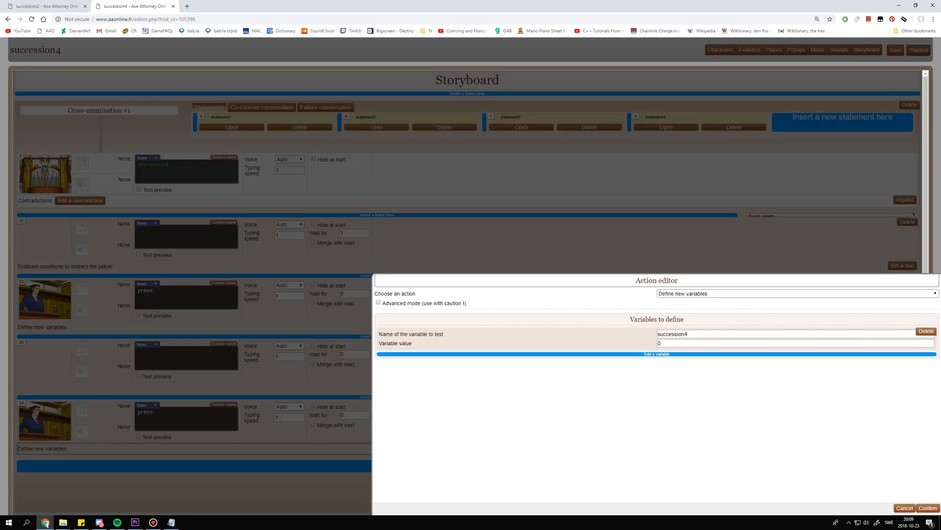
{"action": "left_click", "coordinate": [46, 524]}
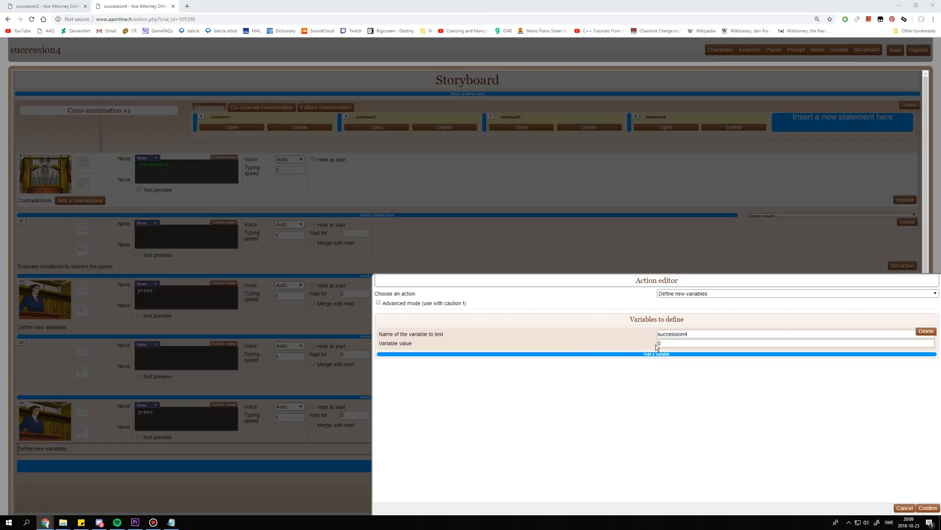
{"action": "left_click_drag", "start_coordinate": [663, 344], "coordinate": [629, 355]}
{"action": "type", "text": "1"}
{"action": "left_click", "coordinate": [700, 393]}
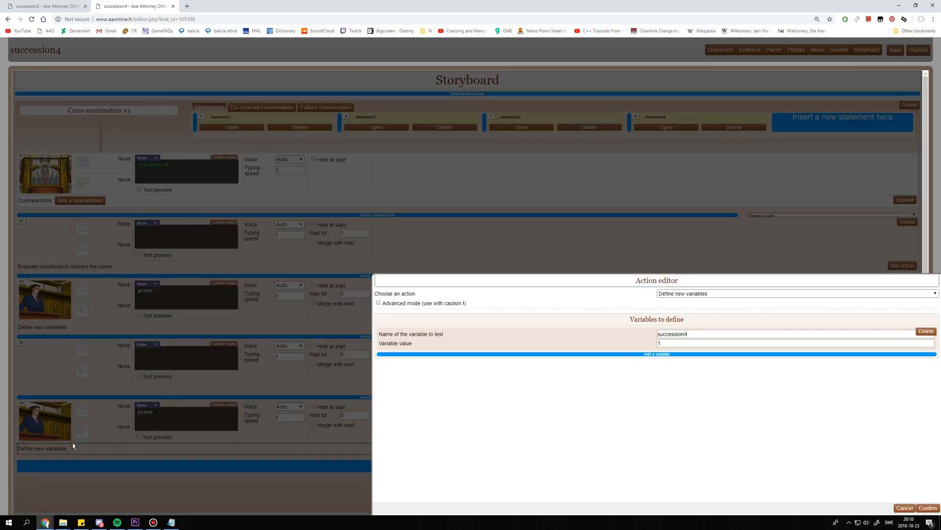
{"action": "scroll", "coordinate": [93, 432], "scroll_direction": "down", "scroll_amount": 1}
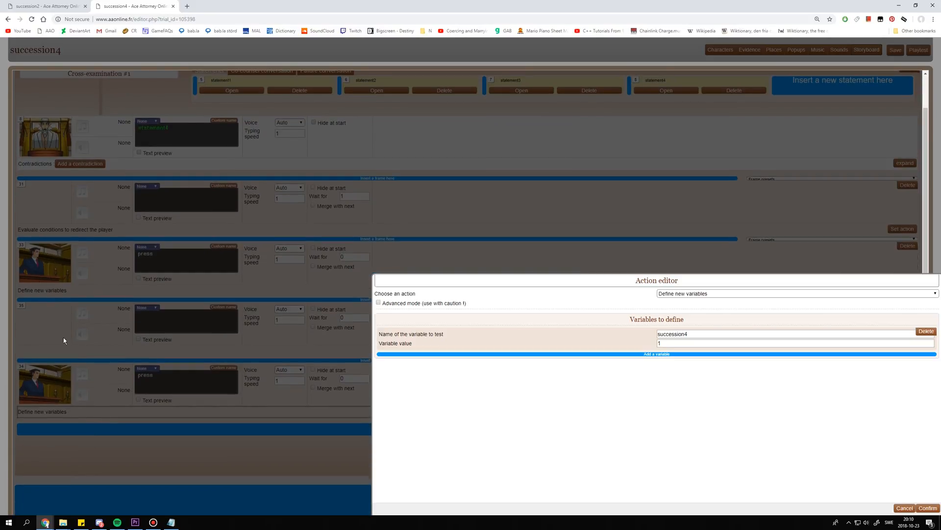
{"action": "scroll", "coordinate": [64, 338], "scroll_direction": "up", "scroll_amount": 1}
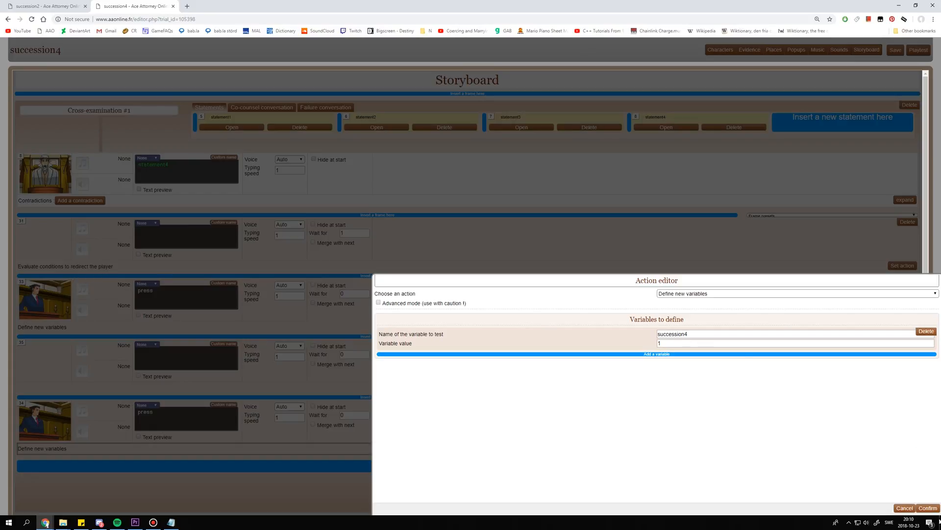
{"action": "left_click", "coordinate": [924, 507]}
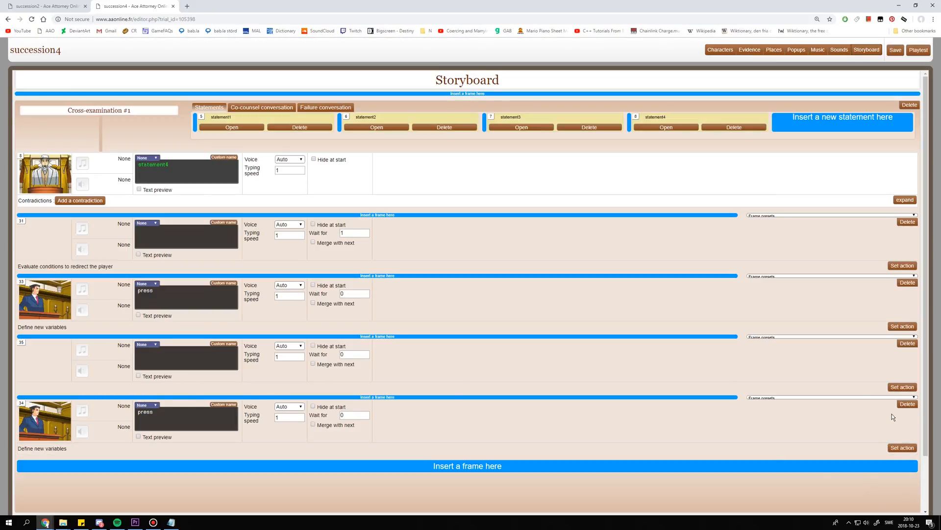
{"action": "left_click", "coordinate": [902, 447]}
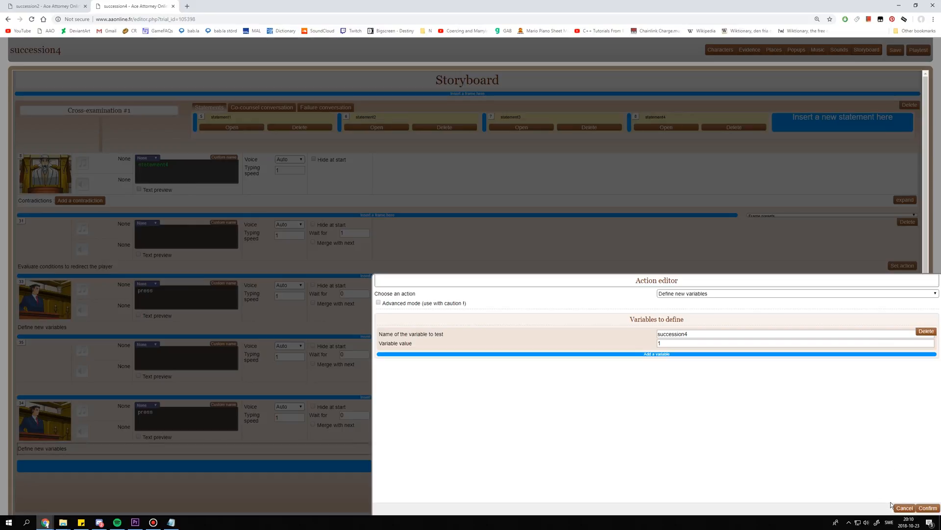
{"action": "left_click", "coordinate": [904, 508]}
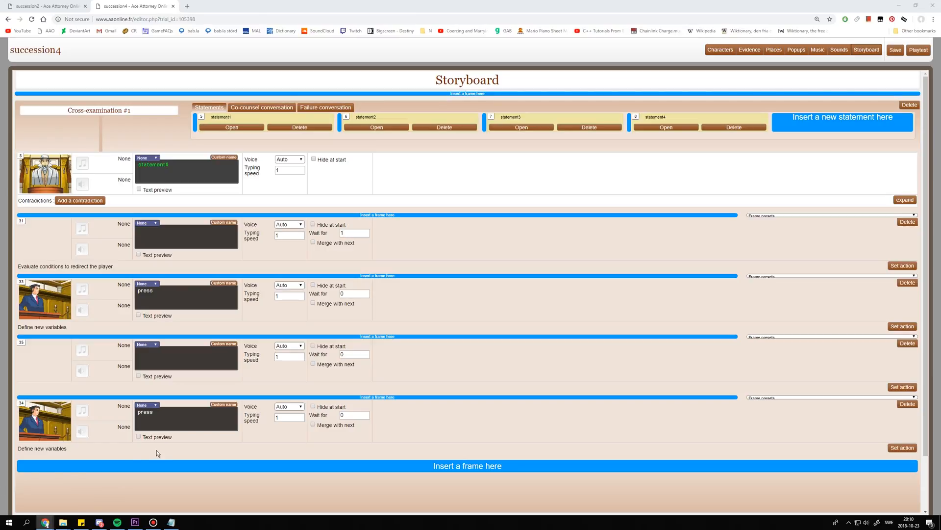
Set frame 35's Wait for value to 1 and insert a blank frame at the end of statement4's pressing conversation.
{"action": "double_click", "coordinate": [343, 354]}
{"action": "type", "text": "1"}
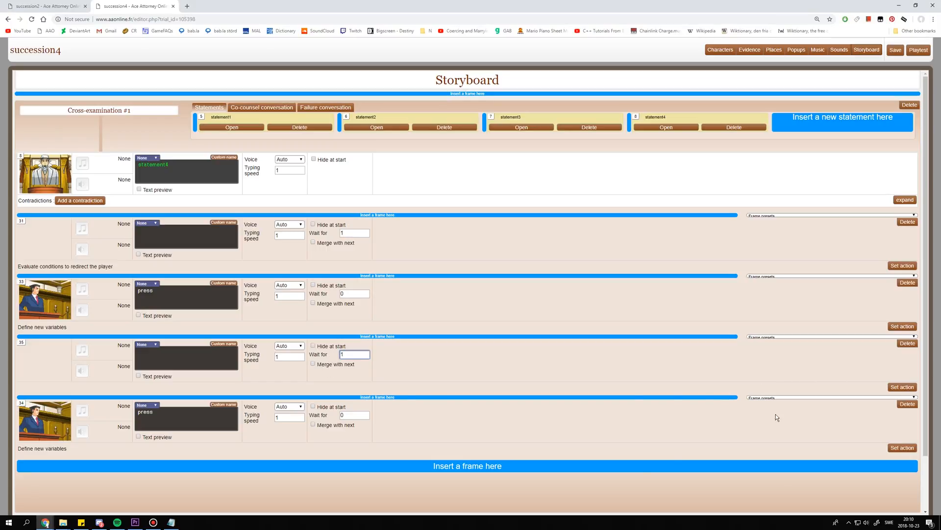
{"action": "left_click", "coordinate": [609, 469]}
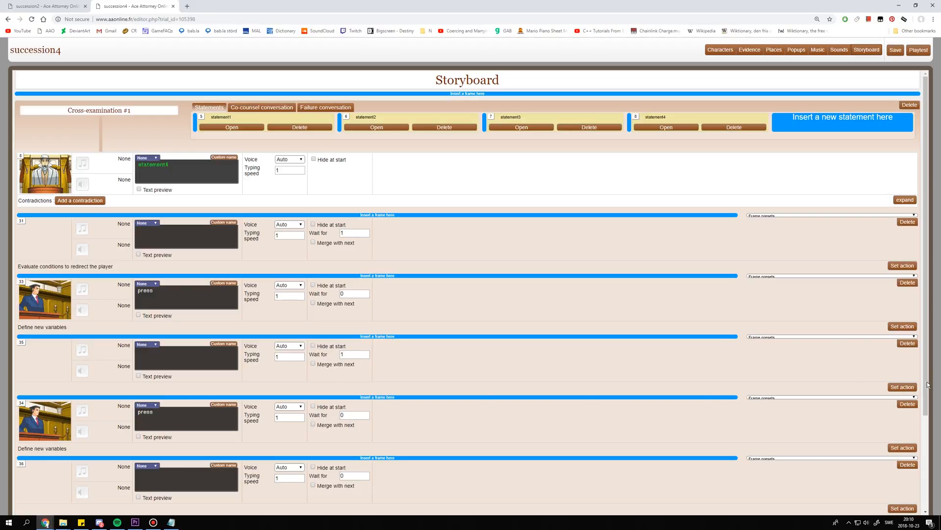
Give frame 35 a Proceed to another frame action with target frame 36.
{"action": "left_click", "coordinate": [902, 387]}
{"action": "left_click", "coordinate": [710, 293]}
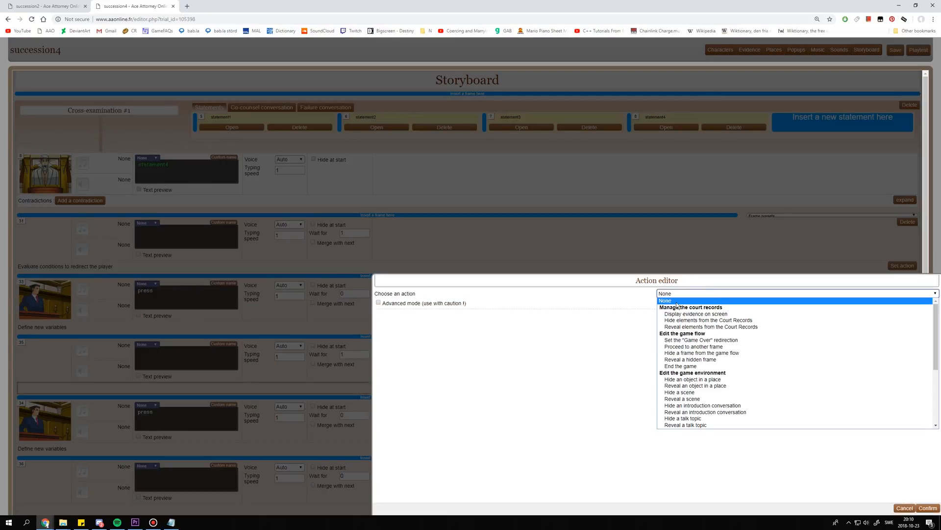
{"action": "left_click", "coordinate": [684, 314]}
{"action": "scroll", "coordinate": [188, 363], "scroll_direction": "down", "scroll_amount": 2}
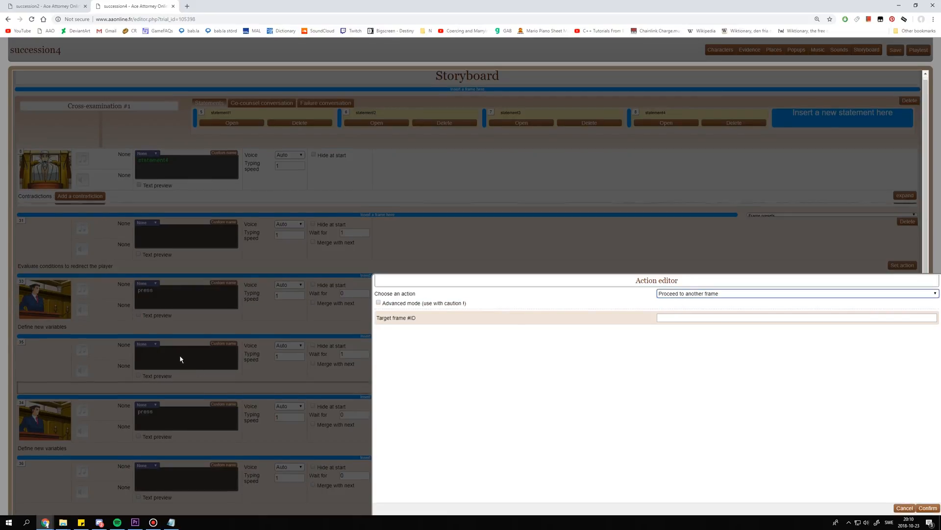
{"action": "left_click", "coordinate": [667, 318]}
{"action": "type", "text": "37"}
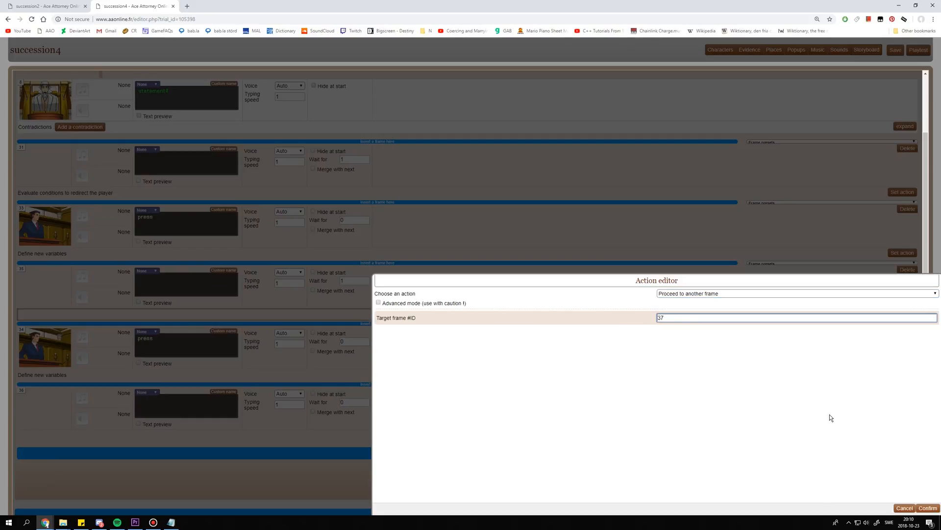
{"action": "key", "text": "BackSpace"}
{"action": "type", "text": "6"}
{"action": "left_click", "coordinate": [928, 508]}
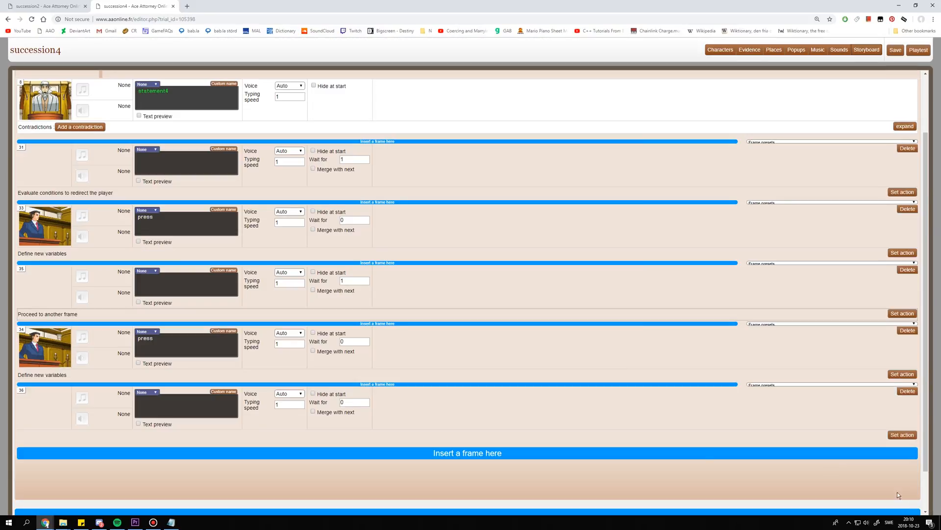
Set frame 36's Wait for value to 1 and choose Evaluate conditions to redirect the player as its action.
{"action": "left_click", "coordinate": [218, 402]}
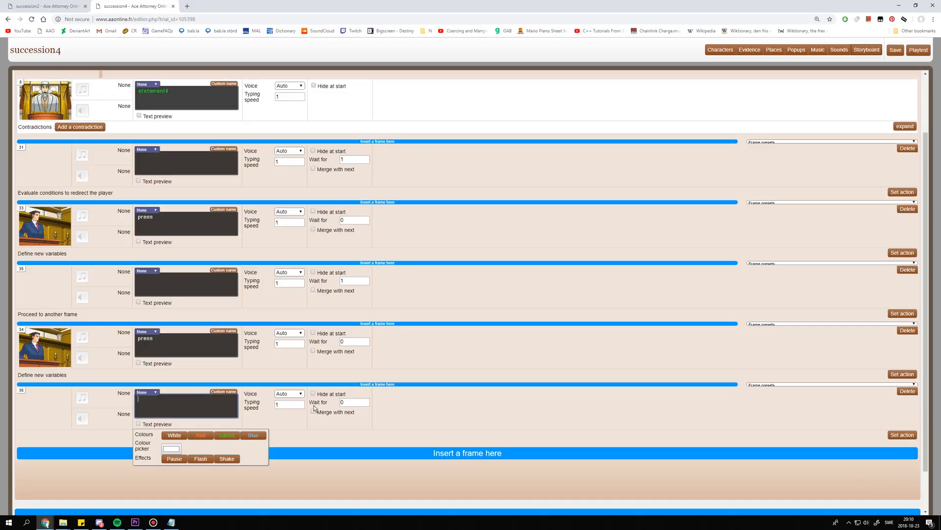
{"action": "double_click", "coordinate": [342, 402]}
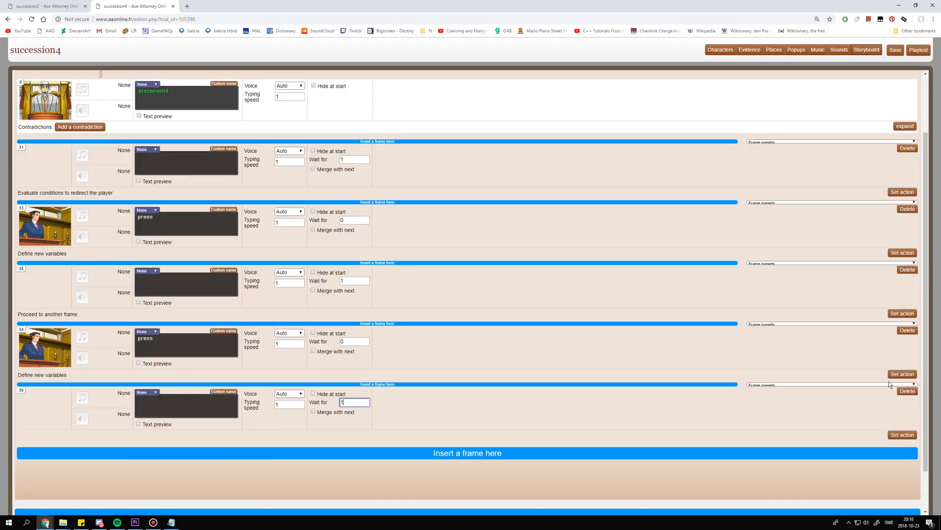
{"action": "left_click", "coordinate": [902, 432]}
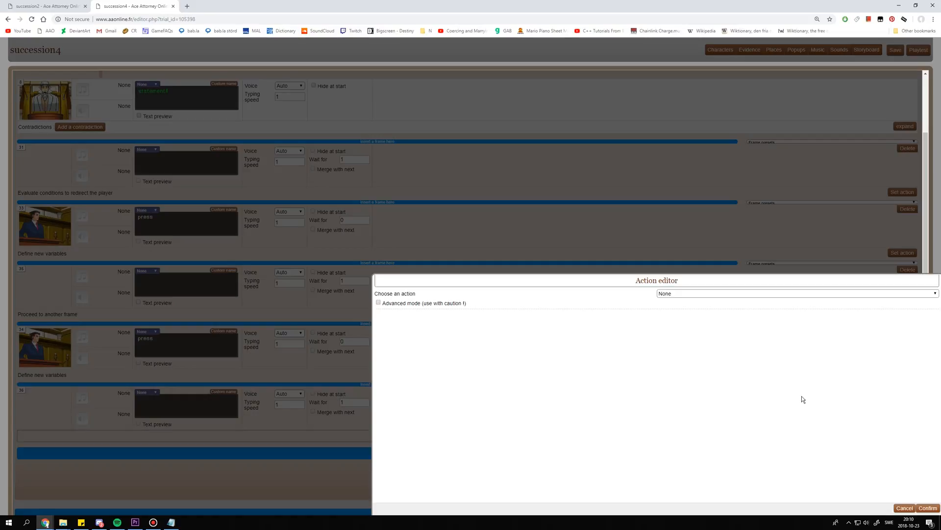
{"action": "left_click", "coordinate": [675, 294]}
{"action": "type", "text": "ev"}
{"action": "key", "text": "Return"}
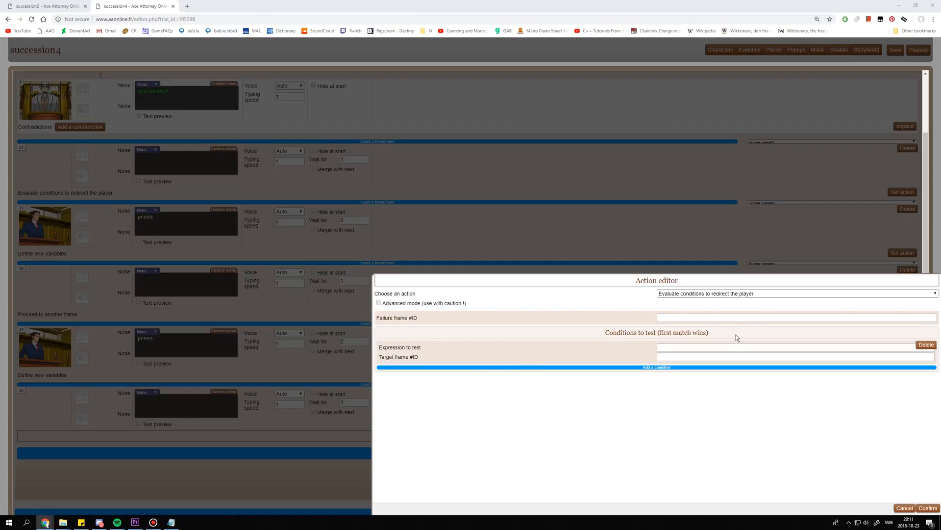
Enter succession1*succession2*succession3*succession4=1 as the expression to test in frame 36's action and save it.
{"action": "left_click", "coordinate": [719, 347]}
{"action": "type", "text": "succession1*succession"}
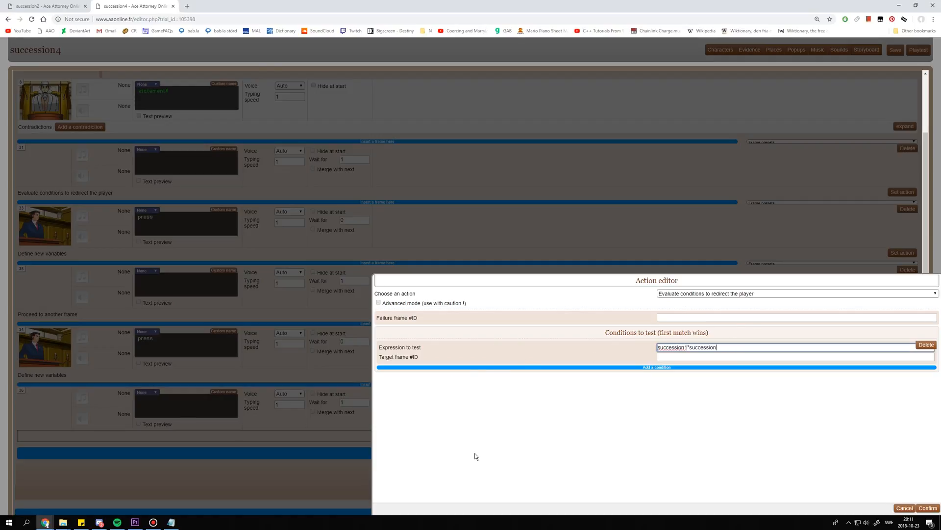
{"action": "type", "text": "2*succession3*succession4=4"}
{"action": "left_click", "coordinate": [630, 416]}
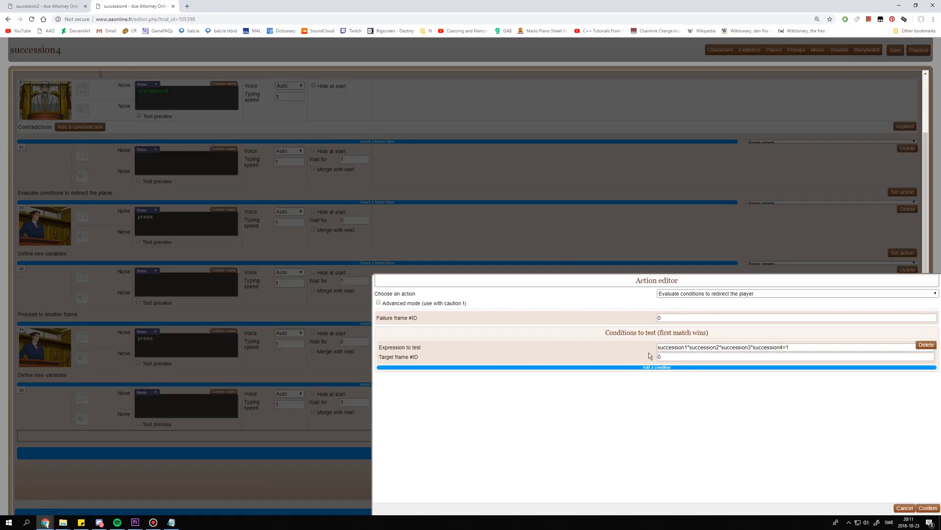
{"action": "left_click_drag", "start_coordinate": [665, 347], "coordinate": [765, 346]}
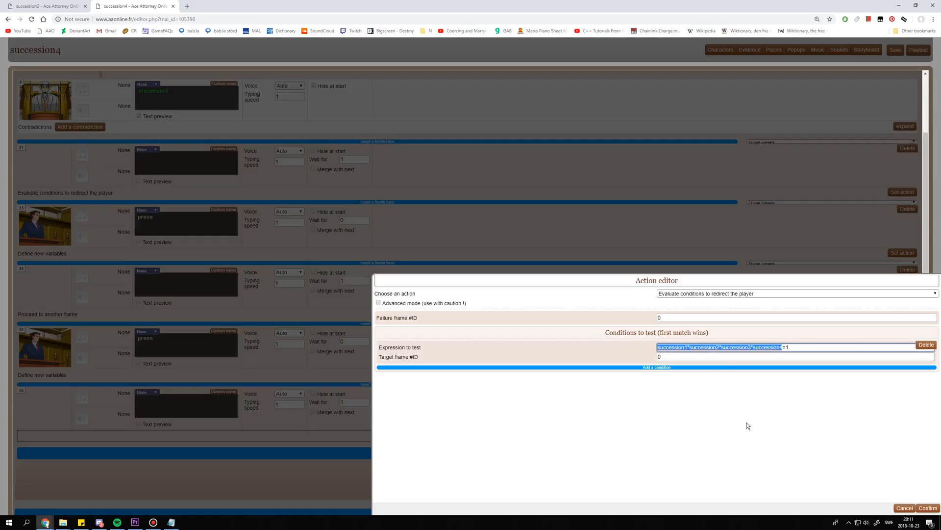
{"action": "left_click", "coordinate": [868, 493]}
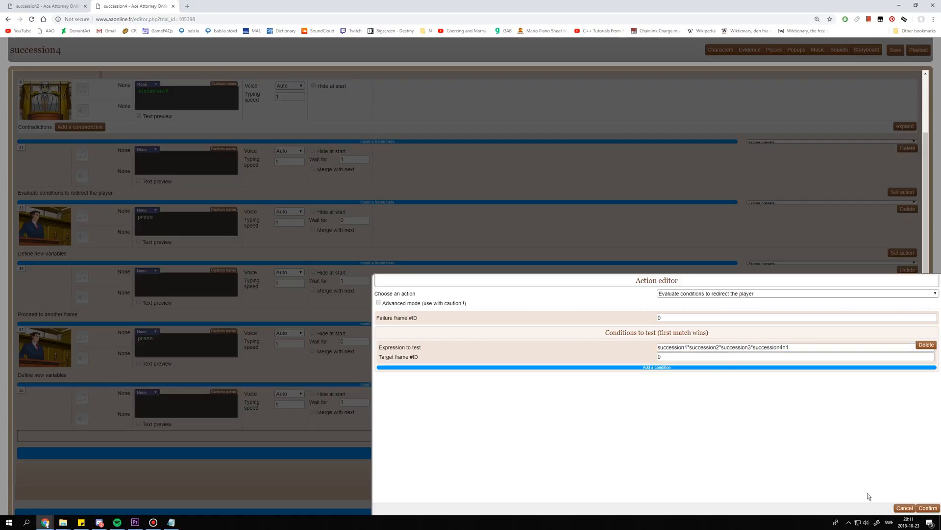
{"action": "left_click", "coordinate": [935, 510]}
Insert frame 37 after the cross-examination, with the Gavel pounding - ×1 sound and a Wait for value of 700.
{"action": "scroll", "coordinate": [572, 395], "scroll_direction": "down", "scroll_amount": 1}
{"action": "left_click", "coordinate": [172, 473]}
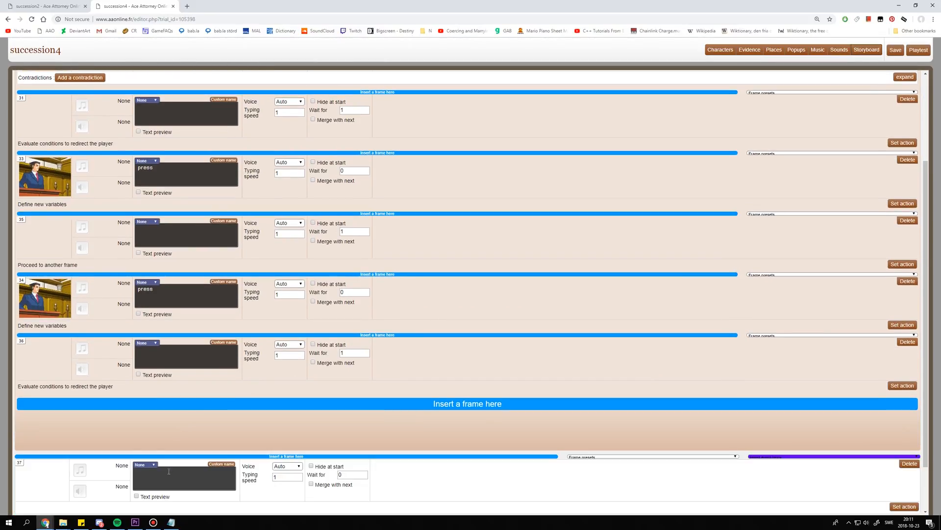
{"action": "scroll", "coordinate": [162, 456], "scroll_direction": "down", "scroll_amount": 1}
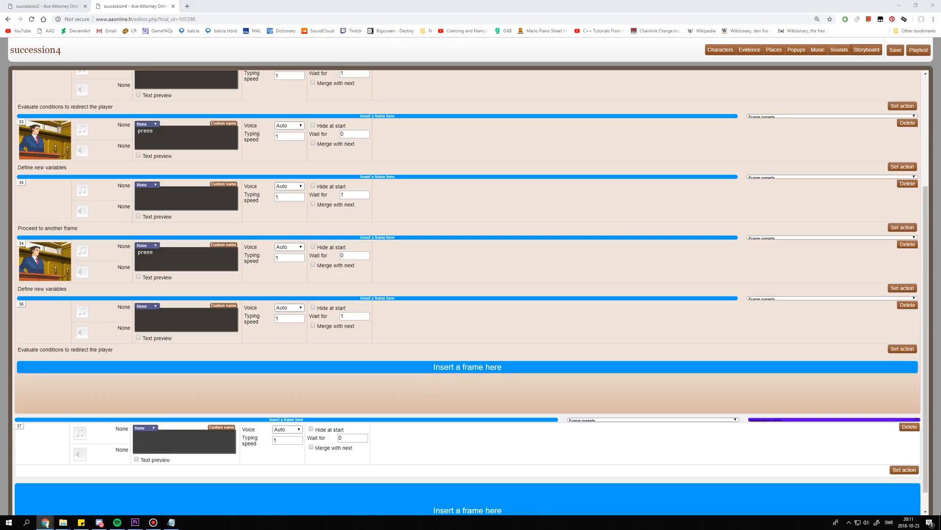
{"action": "left_click", "coordinate": [161, 452]}
{"action": "left_click", "coordinate": [114, 472]}
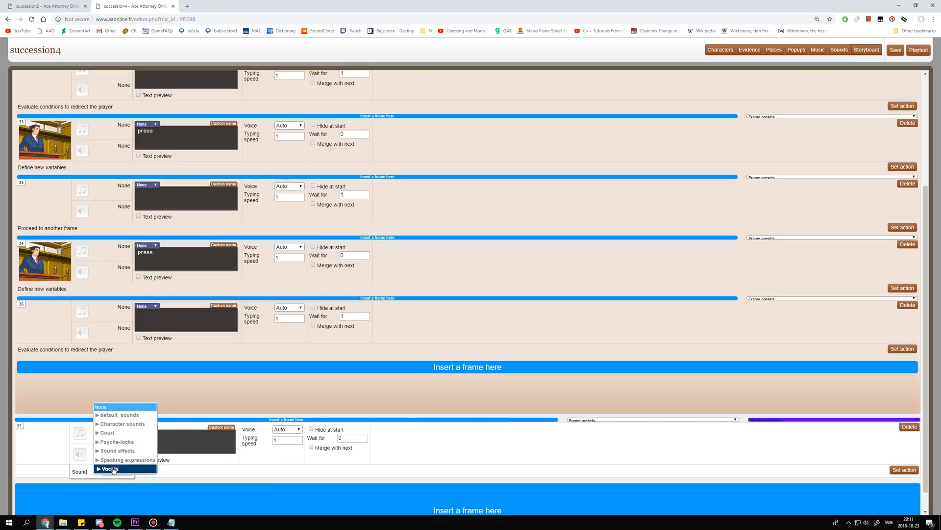
{"action": "left_click", "coordinate": [114, 433]}
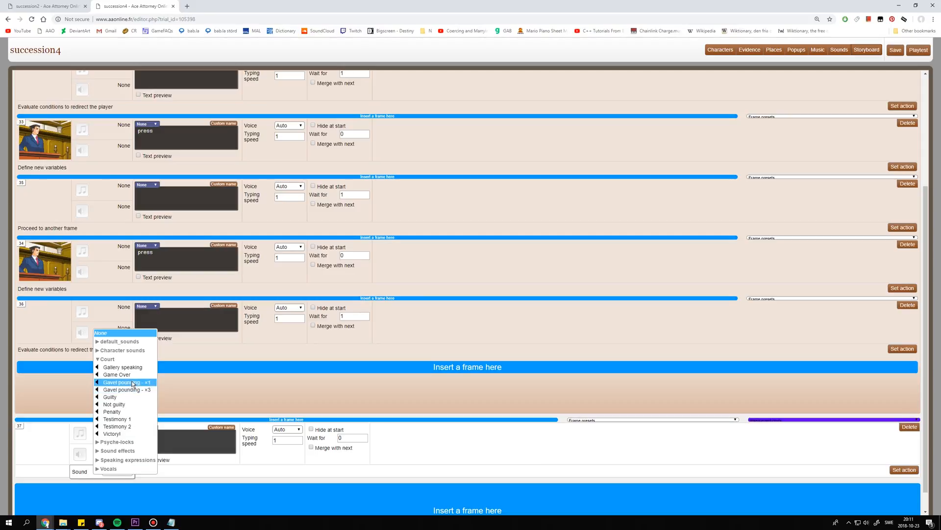
{"action": "left_click", "coordinate": [132, 384]}
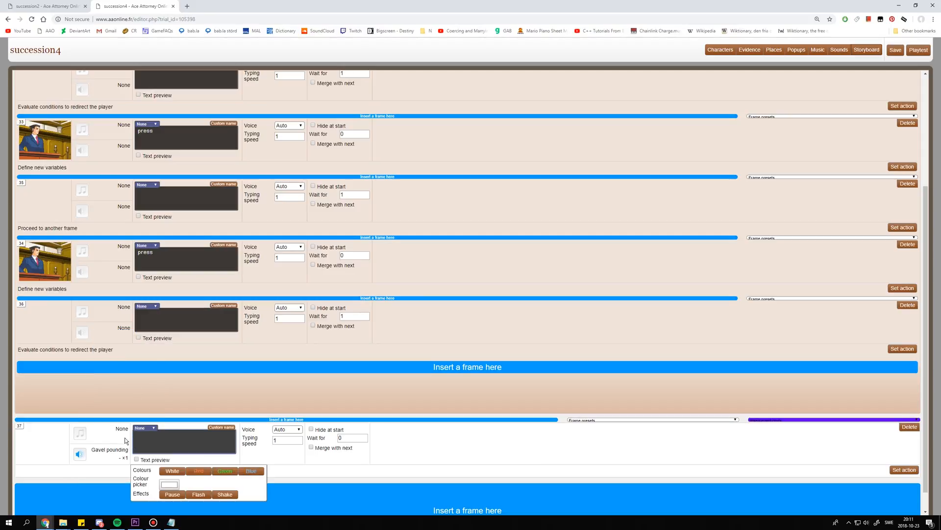
{"action": "double_click", "coordinate": [339, 438]}
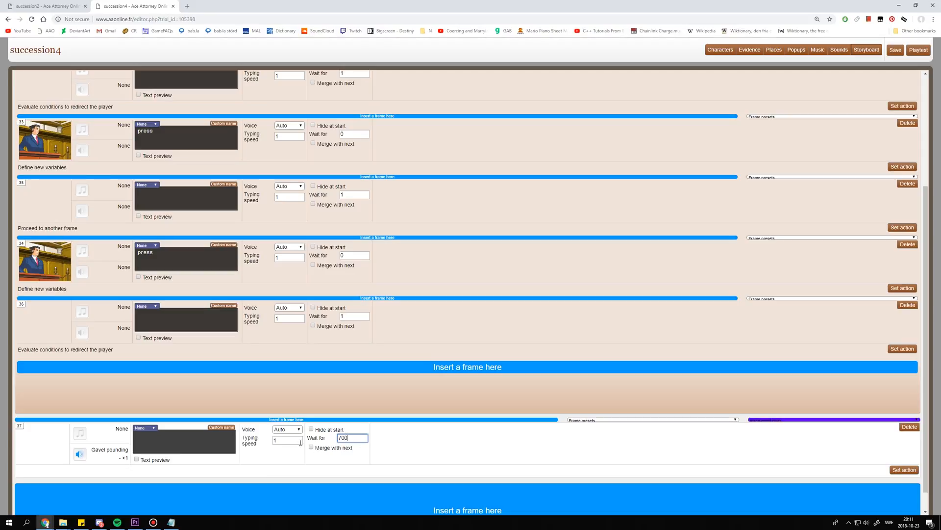
Set frame 37's place to the pre-defined Judge's hammer.
{"action": "left_click", "coordinate": [63, 455]}
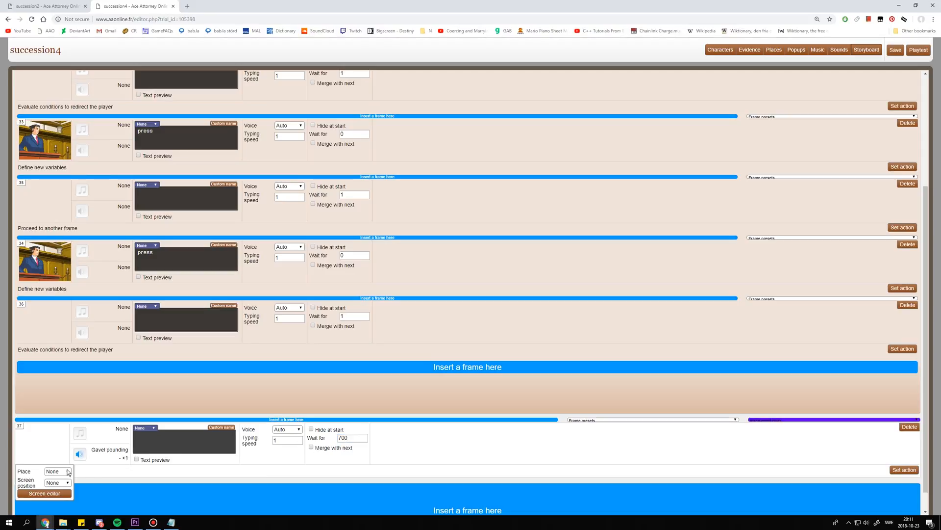
{"action": "left_click", "coordinate": [66, 470]}
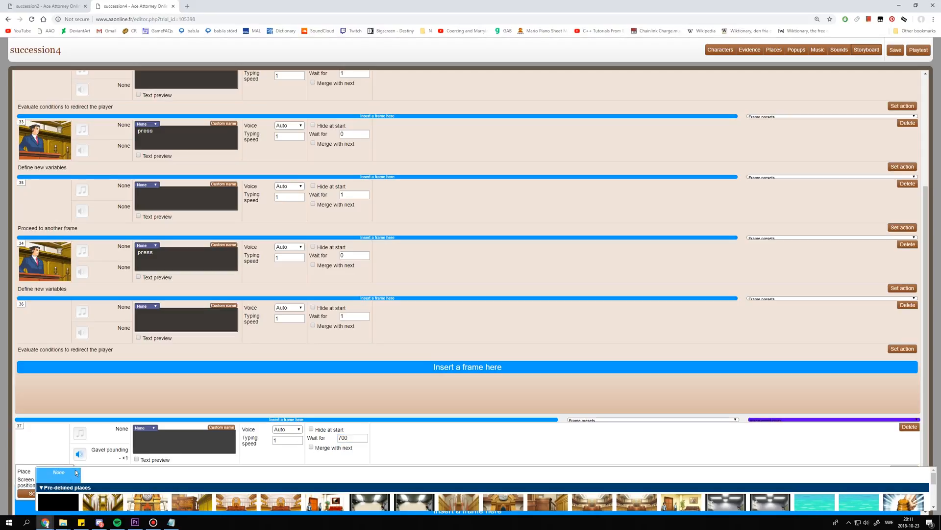
{"action": "scroll", "coordinate": [76, 473], "scroll_direction": "down", "scroll_amount": 2}
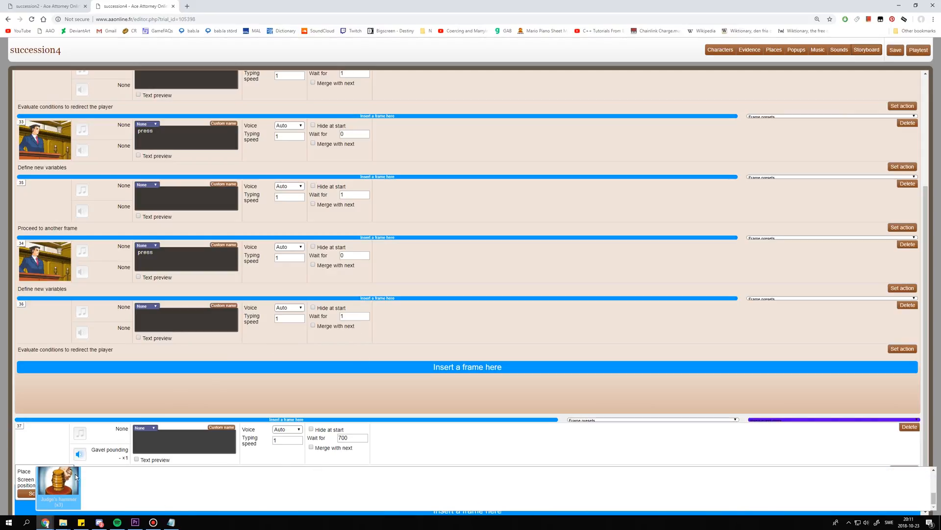
{"action": "scroll", "coordinate": [127, 489], "scroll_direction": "up", "scroll_amount": 1}
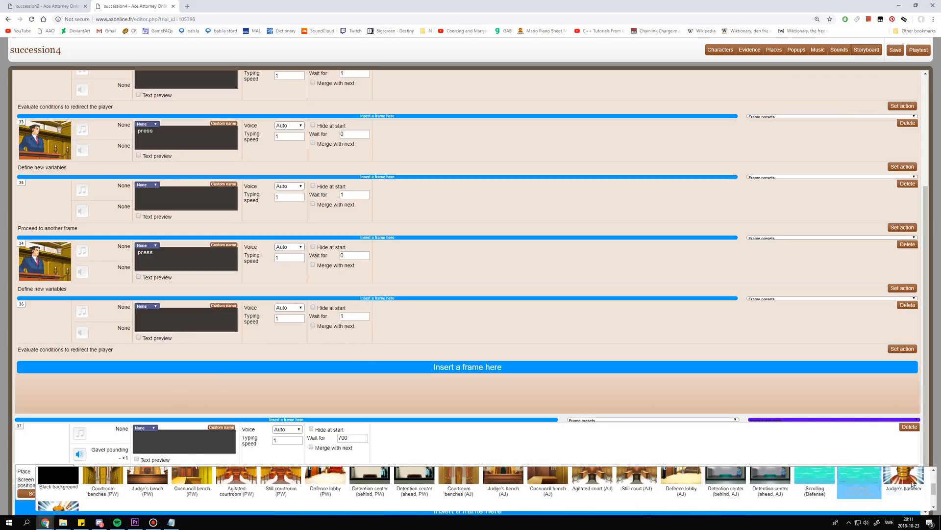
{"action": "left_click", "coordinate": [912, 483]}
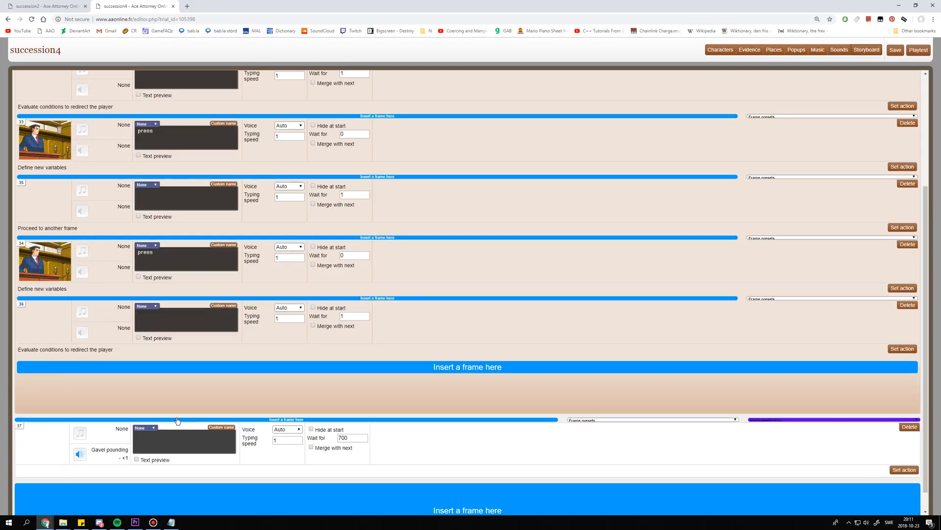
Insert frame 38 after the gavel frame, with the defence attorney as speaker and "..." as its text.
{"action": "scroll", "coordinate": [214, 458], "scroll_direction": "down", "scroll_amount": 1}
{"action": "left_click", "coordinate": [193, 479]}
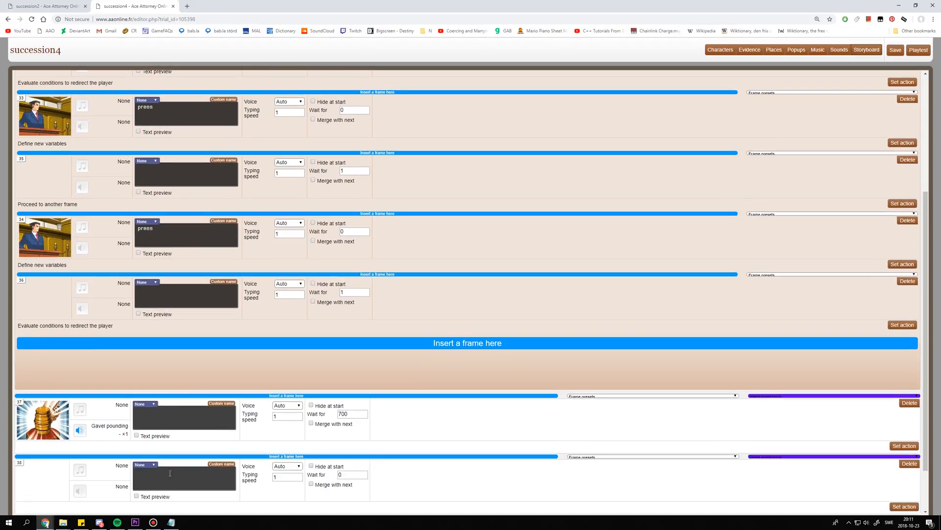
{"action": "left_click", "coordinate": [146, 464]}
{"action": "left_click", "coordinate": [146, 480]}
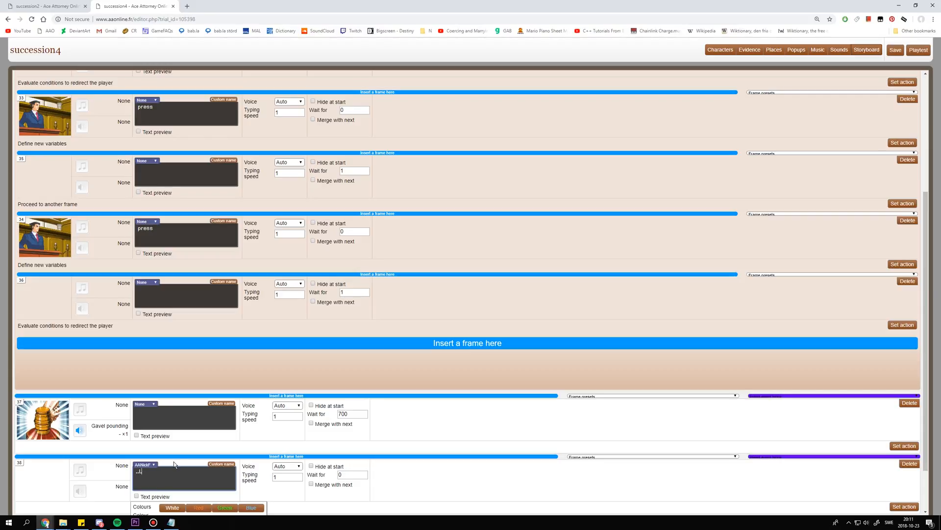
{"action": "scroll", "coordinate": [92, 448], "scroll_direction": "down", "scroll_amount": 1}
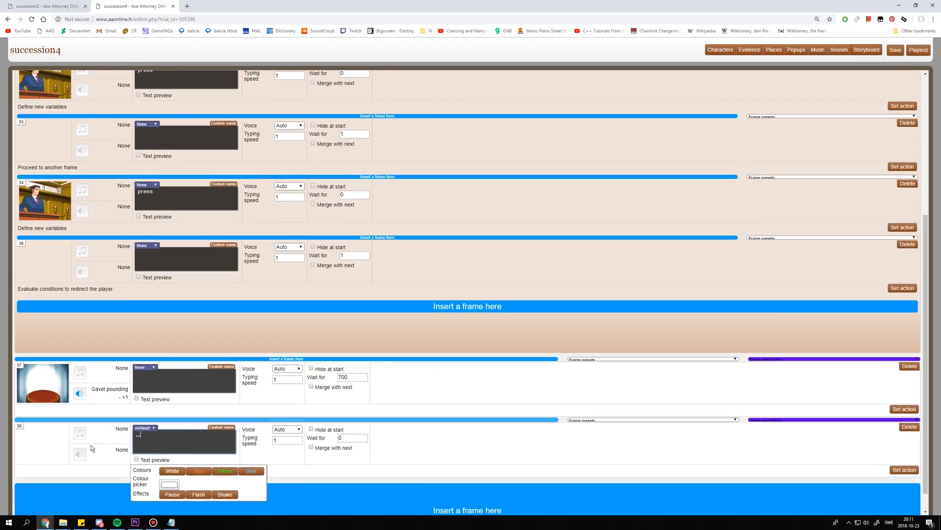
Give frame 38 the pre-defined courtroom place with a Left-aligned screen position.
{"action": "left_click", "coordinate": [49, 472]}
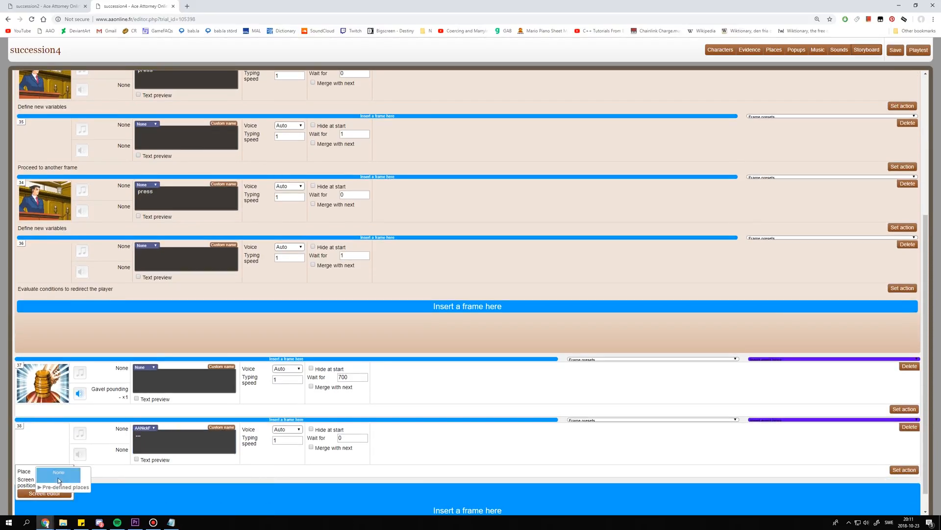
{"action": "left_click", "coordinate": [63, 488]}
{"action": "left_click", "coordinate": [59, 501]}
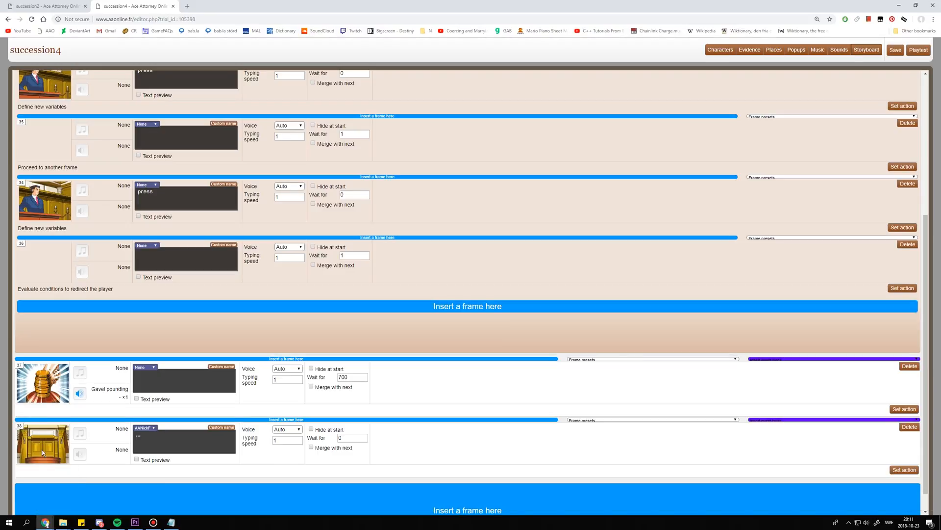
{"action": "scroll", "coordinate": [43, 453], "scroll_direction": "down", "scroll_amount": 1}
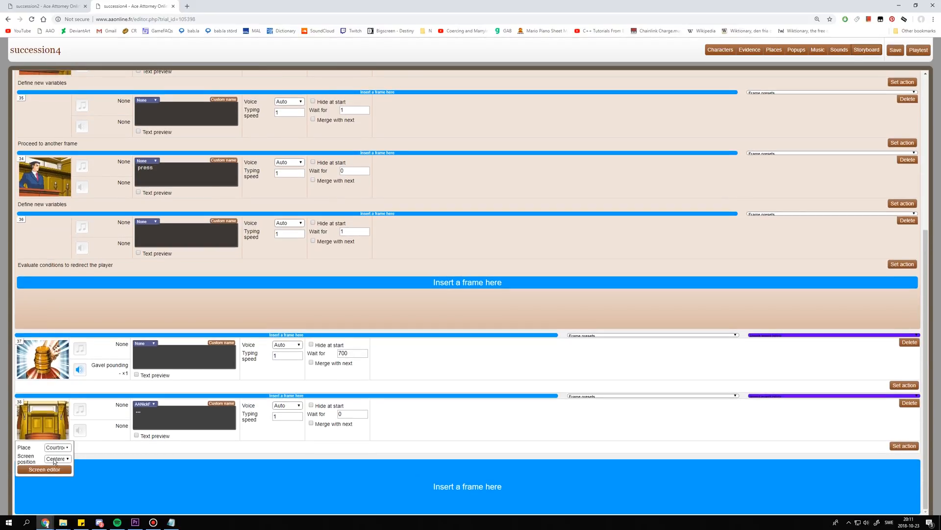
{"action": "left_click", "coordinate": [55, 459]}
{"action": "left_click", "coordinate": [56, 395]}
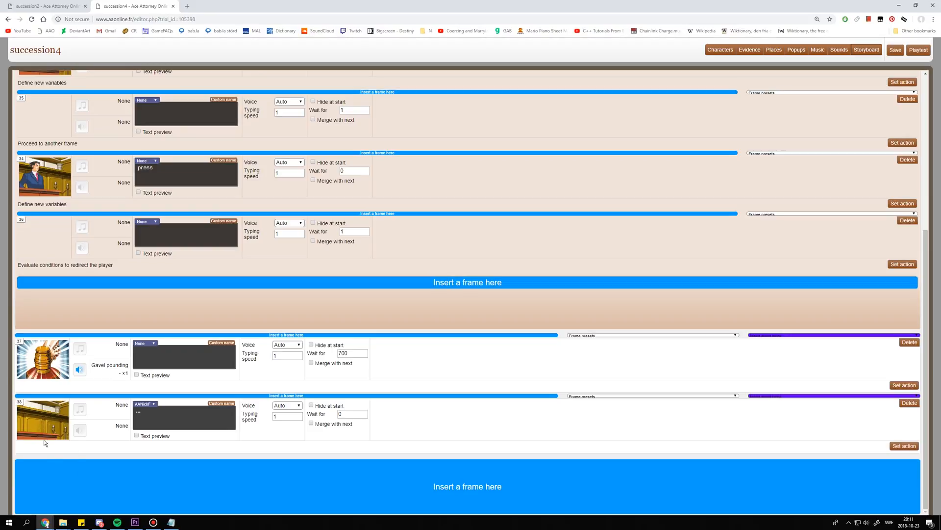
Add the defence attorney with the default Phoenix sprite to frame 38's scene and save the screen setup.
{"action": "left_click", "coordinate": [44, 469]}
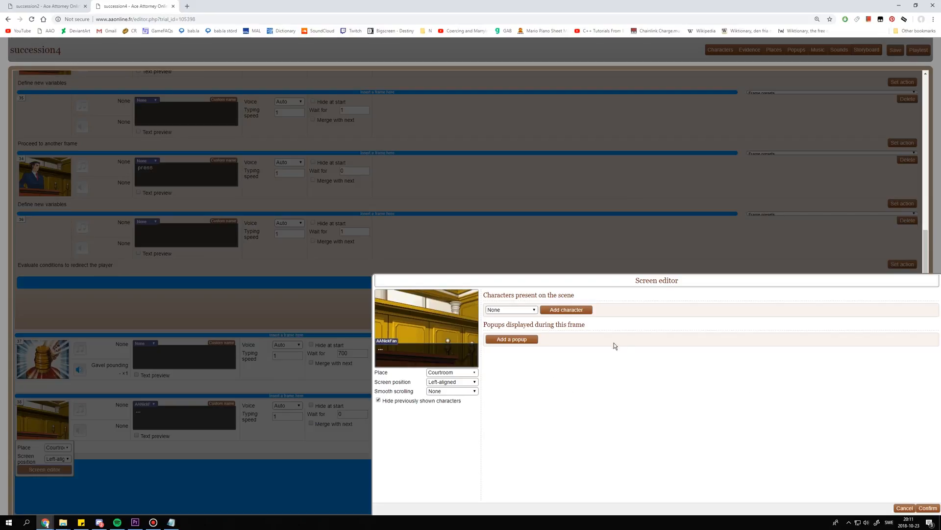
{"action": "left_click", "coordinate": [520, 309]}
{"action": "left_click", "coordinate": [519, 325]}
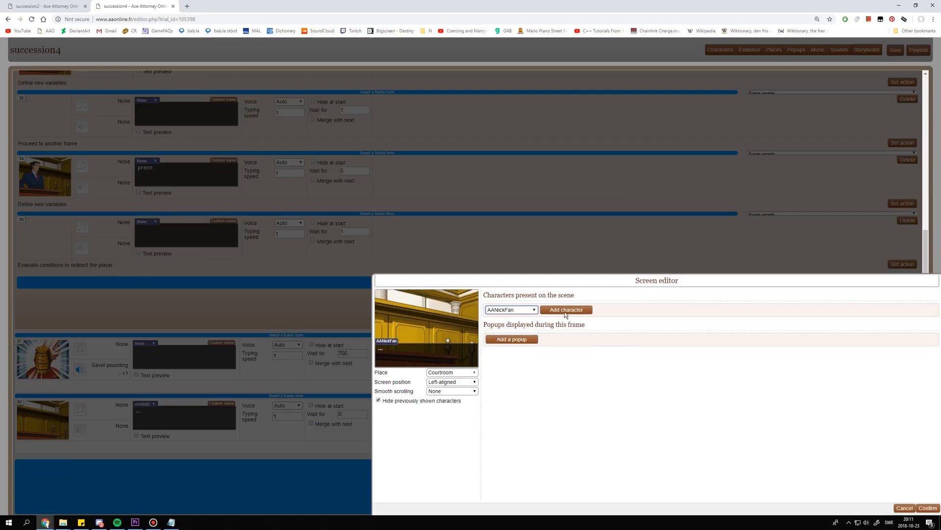
{"action": "left_click", "coordinate": [564, 309]}
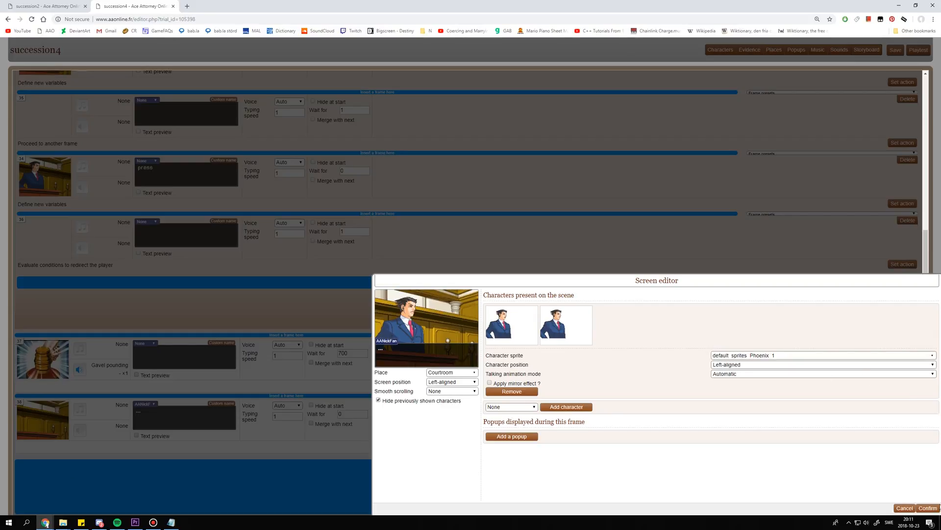
{"action": "left_click", "coordinate": [928, 507]}
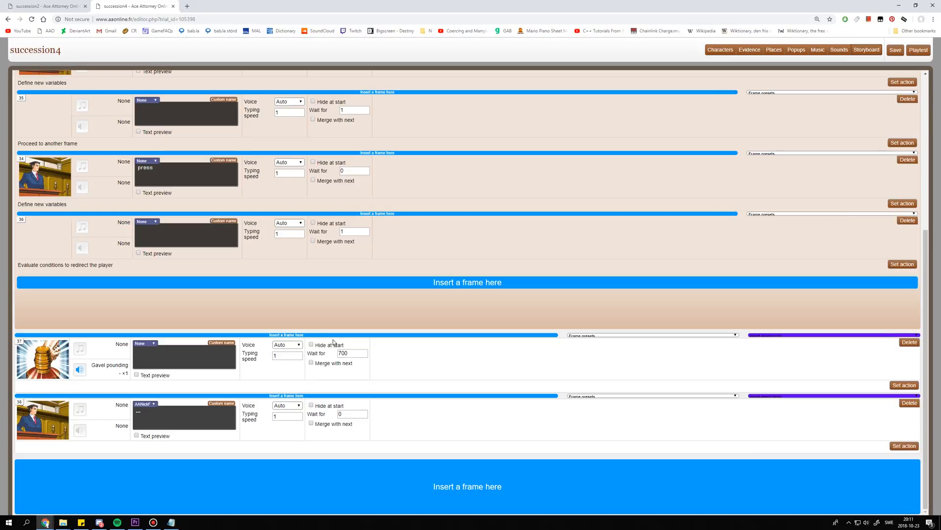
Set the target frame of frame 36's condition to 37 and save the action.
{"action": "left_click", "coordinate": [892, 265]}
{"action": "left_click", "coordinate": [693, 358]}
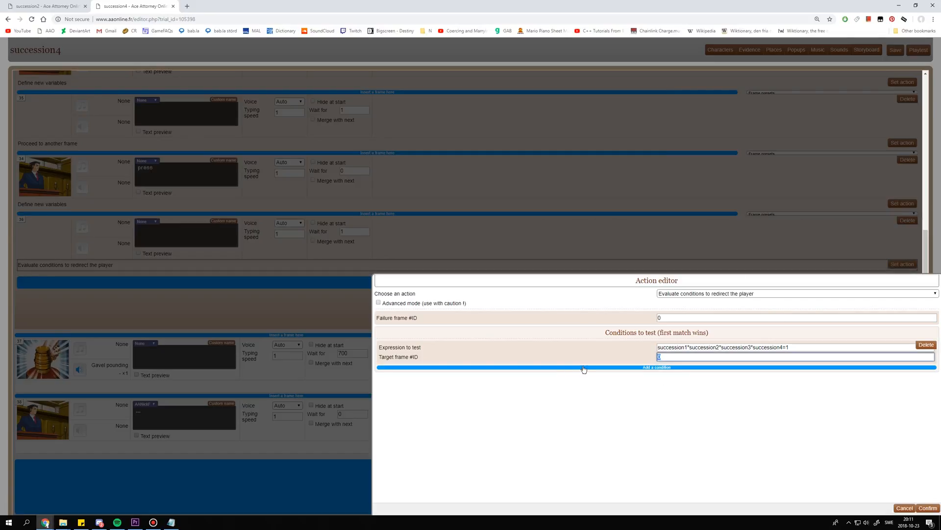
{"action": "key", "text": "BackSpace"}
{"action": "type", "text": "37"}
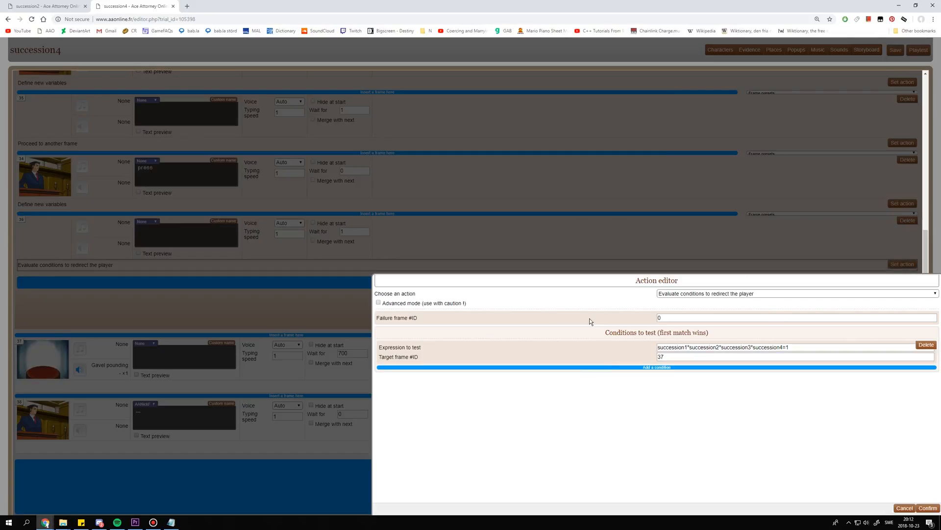
{"action": "scroll", "coordinate": [309, 210], "scroll_direction": "up", "scroll_amount": 3}
{"action": "scroll", "coordinate": [745, 351], "scroll_direction": "up", "scroll_amount": 2}
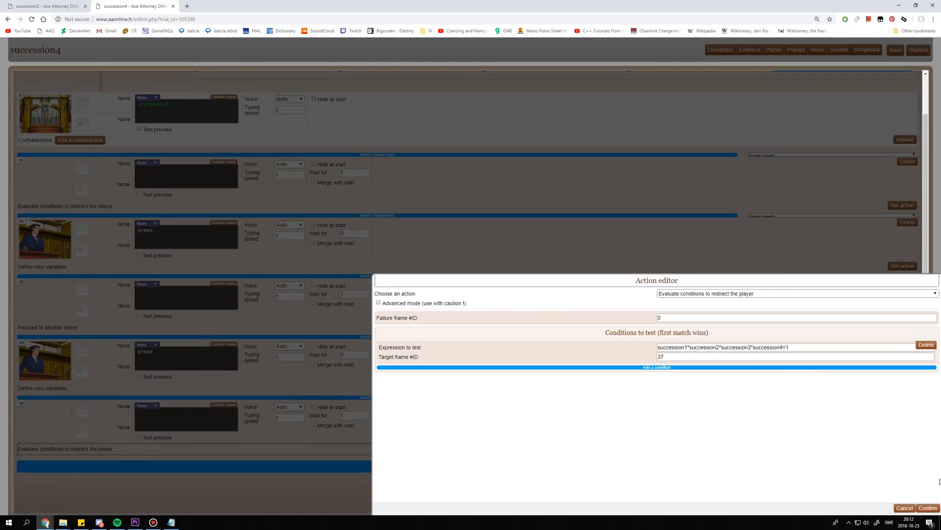
{"action": "left_click", "coordinate": [928, 507]}
Insert a frame into the co-counsel conversation of Cross-examination #1 with the text "co-counsel".
{"action": "scroll", "coordinate": [530, 325], "scroll_direction": "up", "scroll_amount": 2}
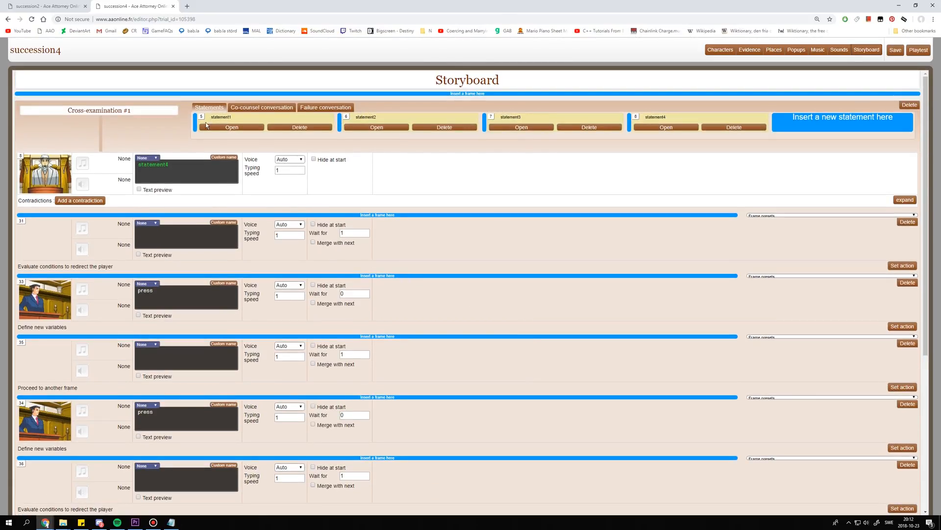
{"action": "left_click", "coordinate": [260, 107]}
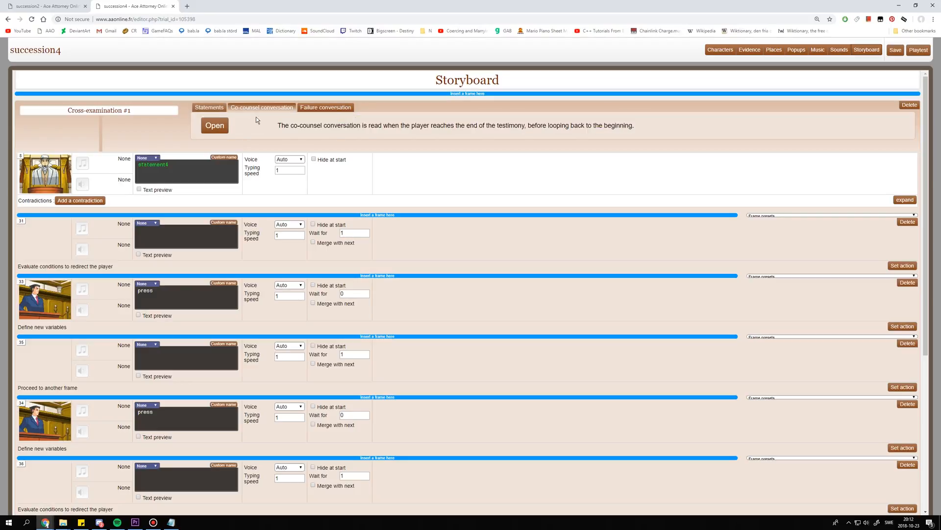
{"action": "left_click", "coordinate": [216, 125]}
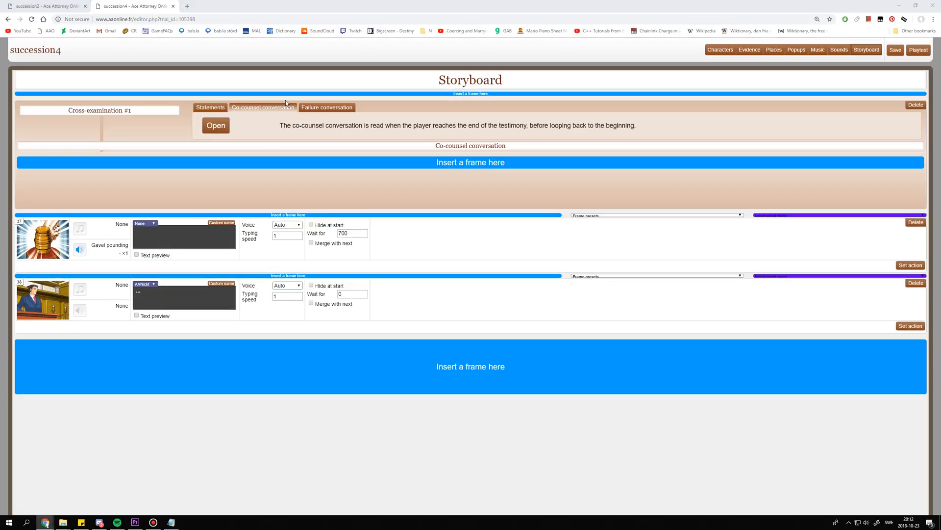
{"action": "left_click", "coordinate": [215, 126]}
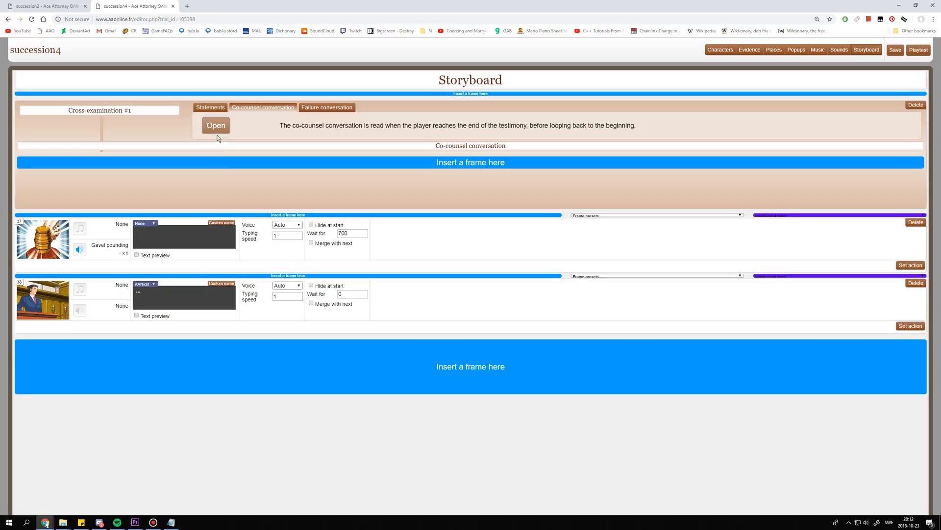
{"action": "left_click", "coordinate": [236, 165]}
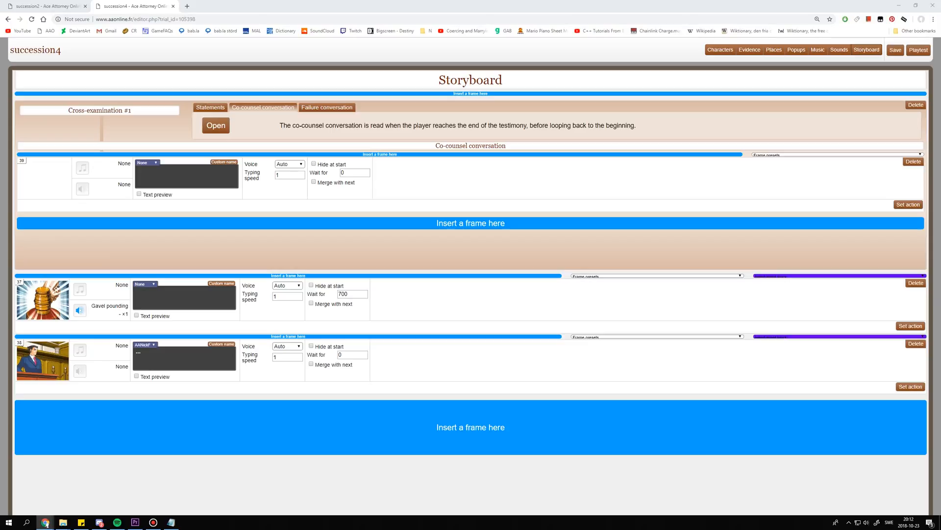
{"action": "left_click", "coordinate": [186, 181]}
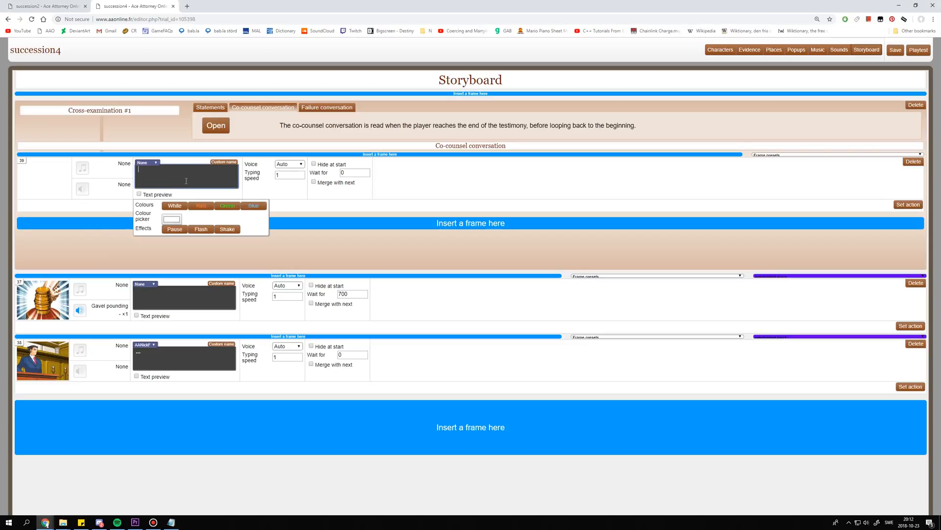
{"action": "type", "text": "co-counsel"}
{"action": "left_click", "coordinate": [237, 248]}
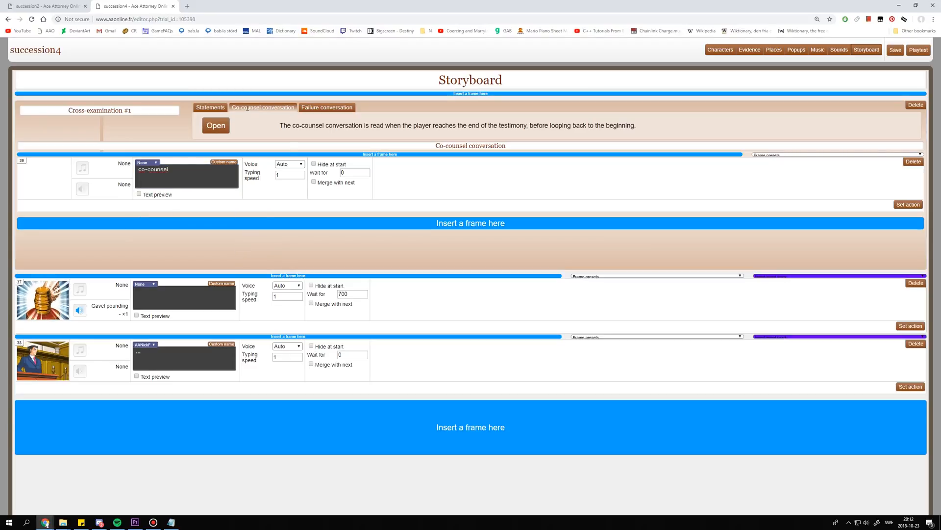
Insert a third character profile based on Bellboy from Ace Attorney 1.
{"action": "left_click", "coordinate": [143, 163]}
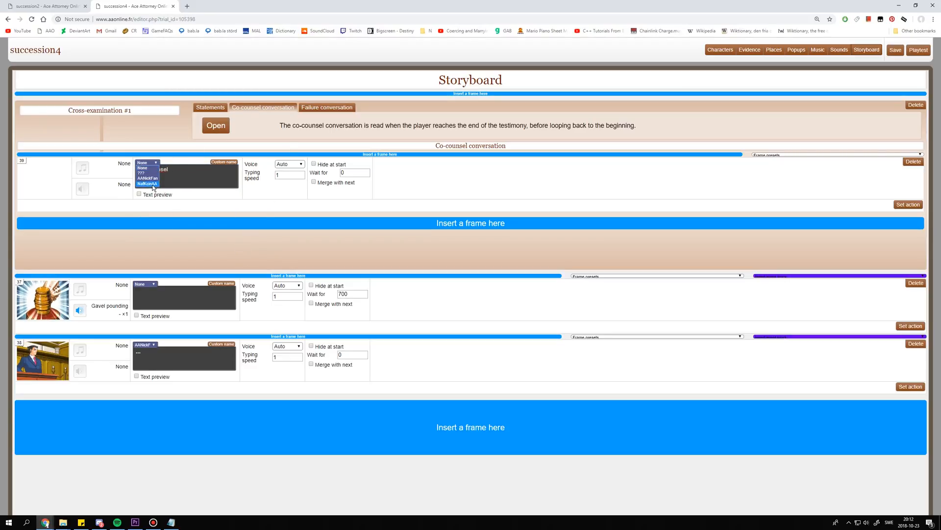
{"action": "left_click", "coordinate": [189, 179]}
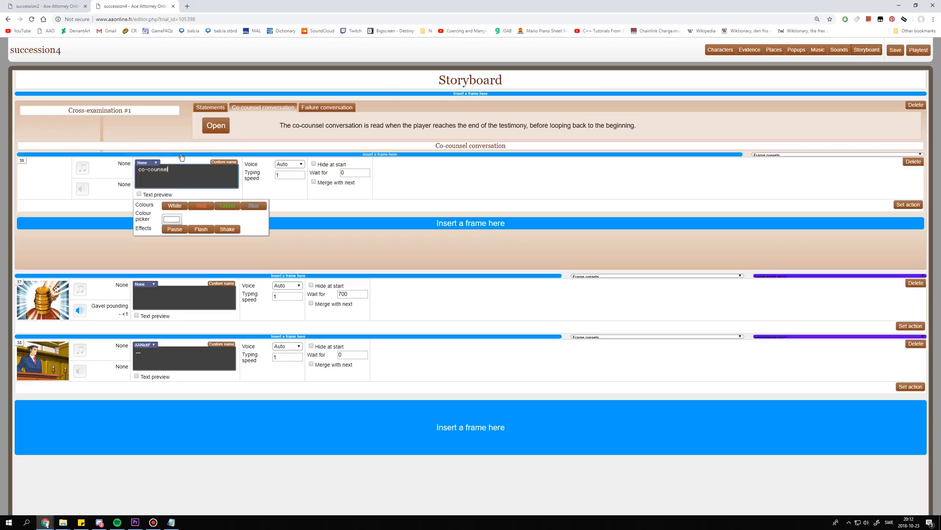
{"action": "left_click", "coordinate": [718, 49]}
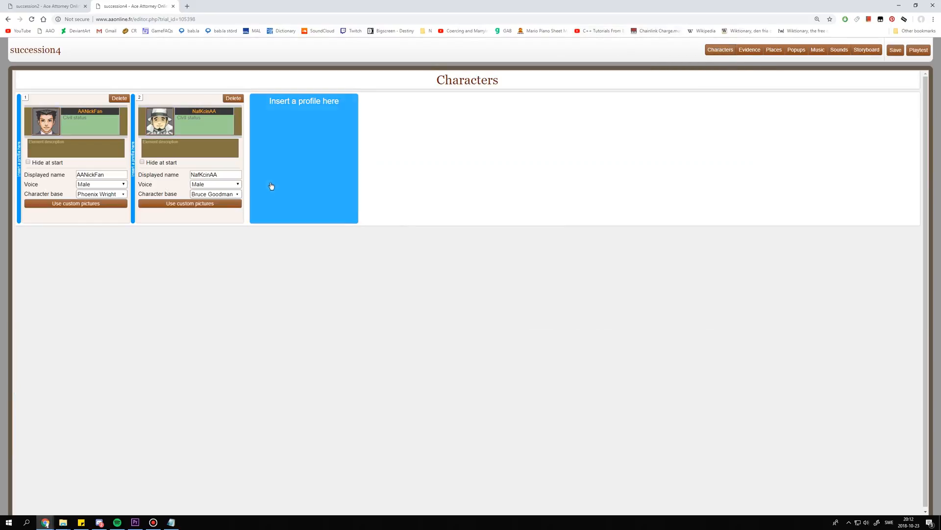
{"action": "left_click", "coordinate": [322, 177]}
{"action": "left_click", "coordinate": [307, 194]}
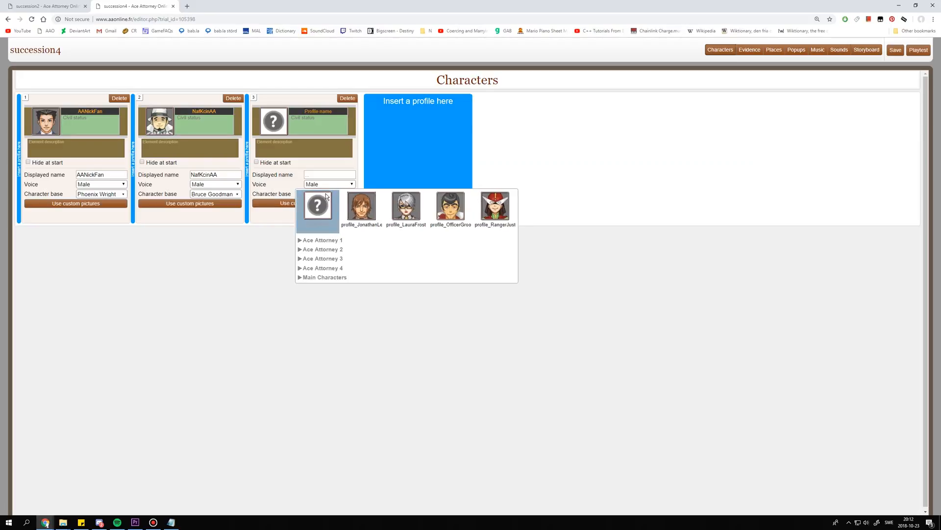
{"action": "left_click", "coordinate": [384, 241]}
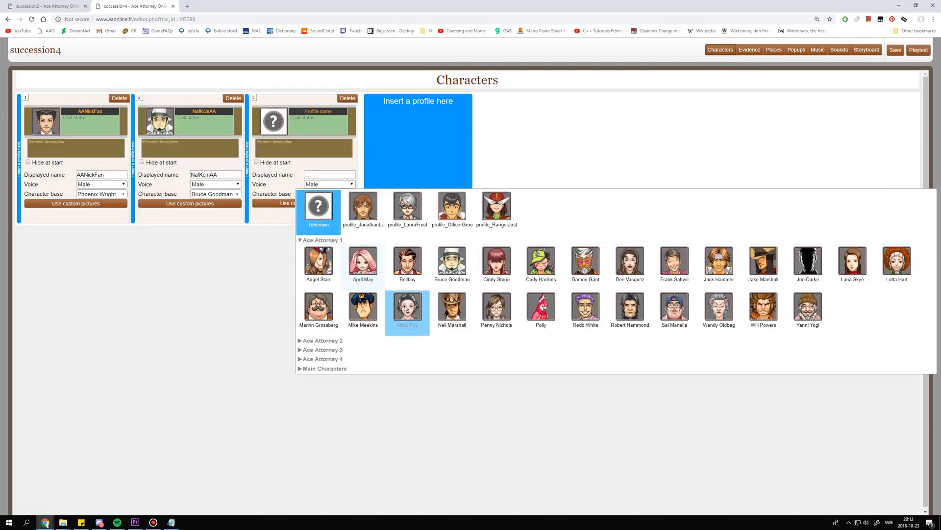
{"action": "left_click", "coordinate": [408, 265]}
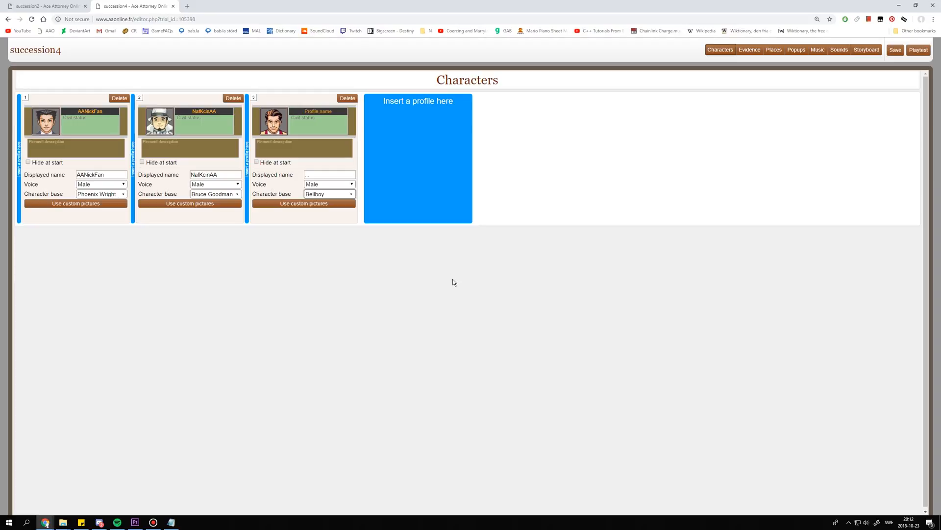
Enter "eawd" as both the displayed name and the profile name of the Bellboy character.
{"action": "left_click", "coordinate": [337, 175]}
{"action": "type", "text": "eawd"}
{"action": "left_click", "coordinate": [317, 113]}
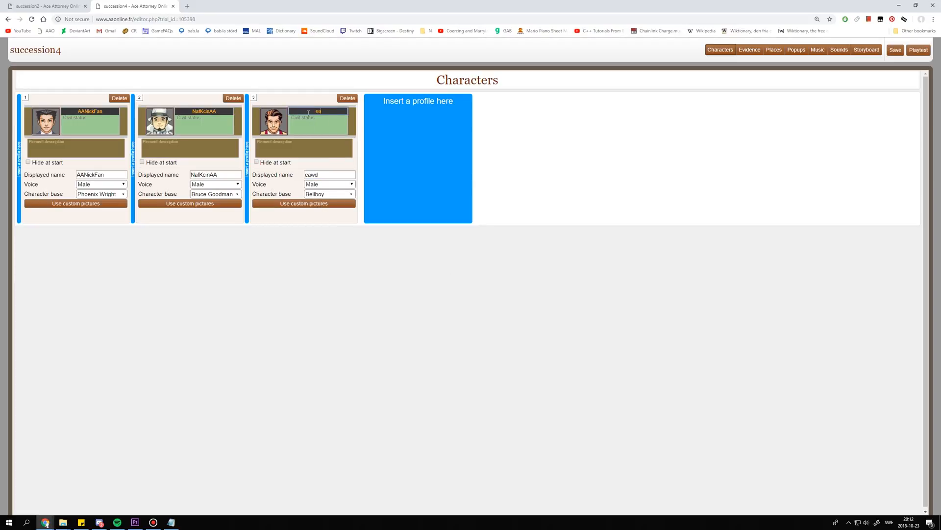
{"action": "type", "text": "eawd"}
Set eawd as the speaker of the co-counsel conversation frame in the storyboard.
{"action": "left_click", "coordinate": [875, 51]}
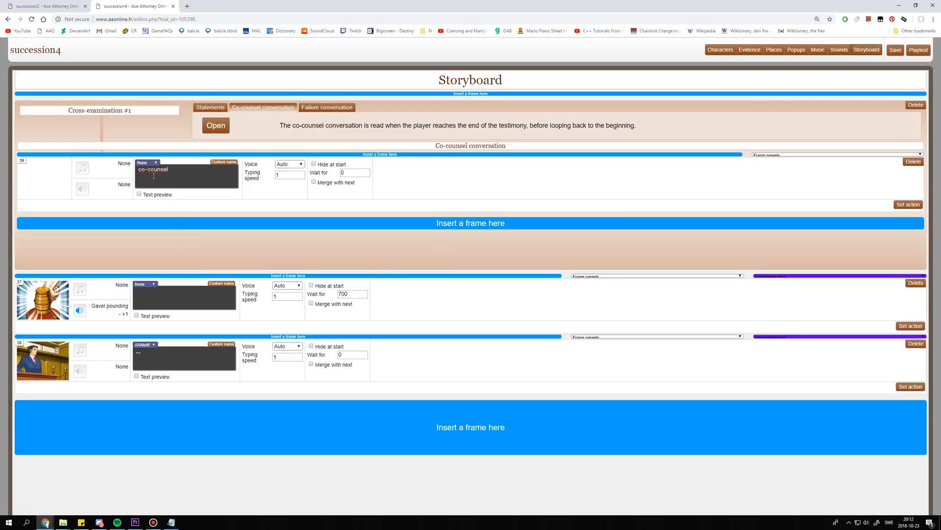
{"action": "left_click", "coordinate": [147, 163]}
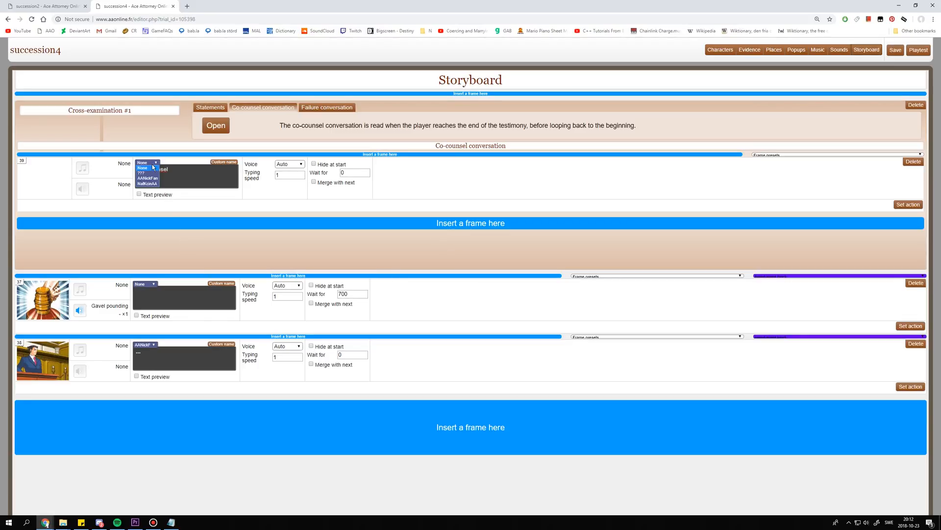
{"action": "left_click", "coordinate": [193, 180]}
{"action": "left_click", "coordinate": [892, 48]}
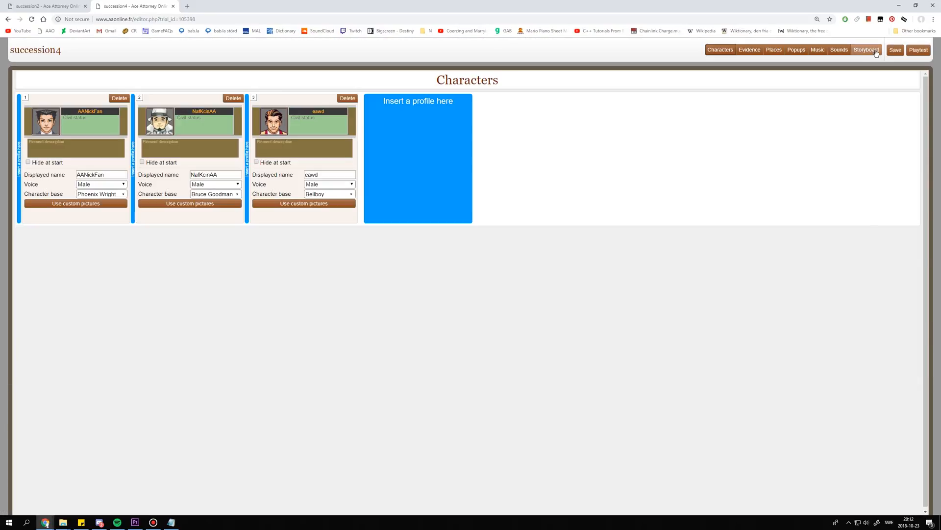
{"action": "left_click", "coordinate": [875, 50]}
{"action": "left_click", "coordinate": [257, 109]}
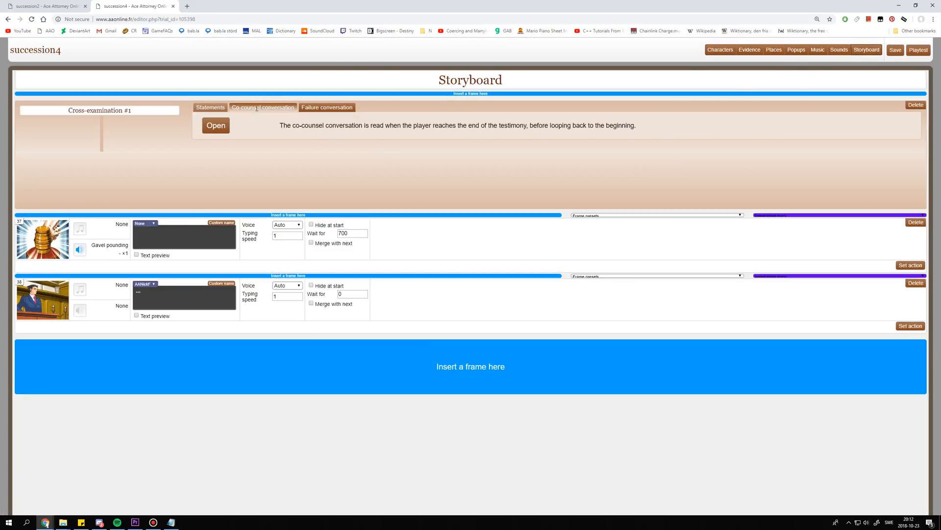
{"action": "left_click", "coordinate": [223, 126]}
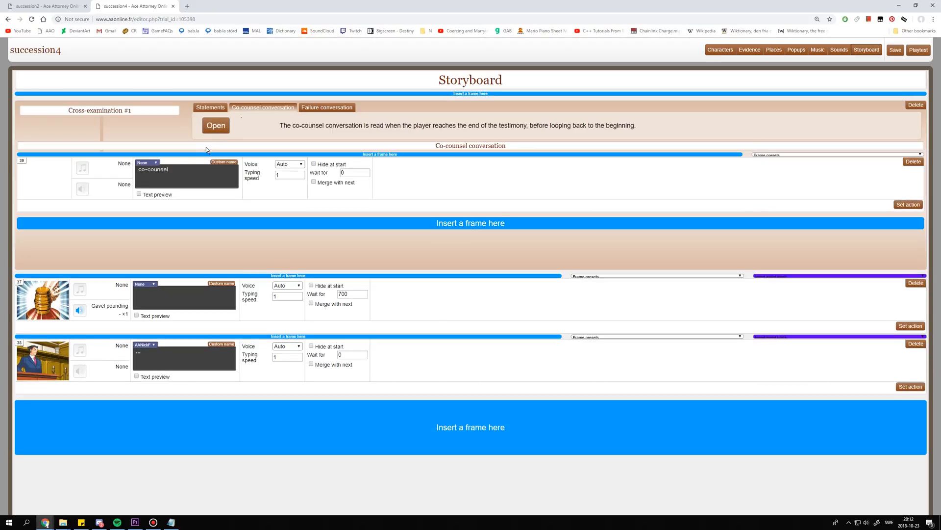
{"action": "left_click", "coordinate": [156, 163]}
{"action": "left_click", "coordinate": [147, 190]}
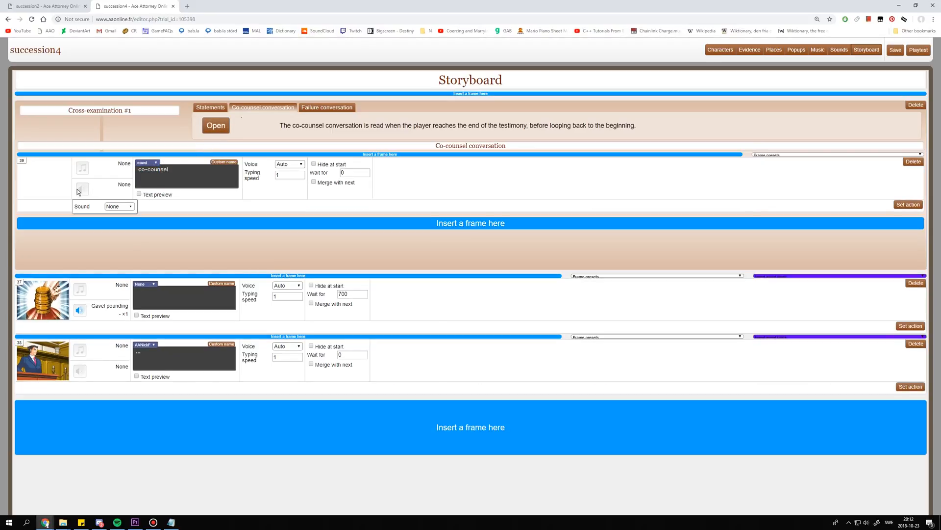
Give the co-counsel frame the Cocouncil bench (PW) place and replace its text with "CC".
{"action": "left_click", "coordinate": [59, 207]}
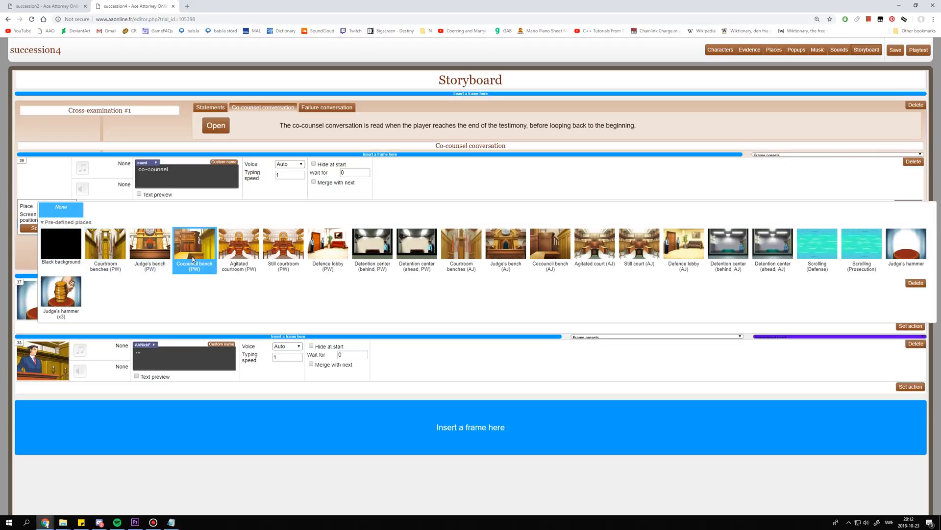
{"action": "left_click", "coordinate": [192, 248]}
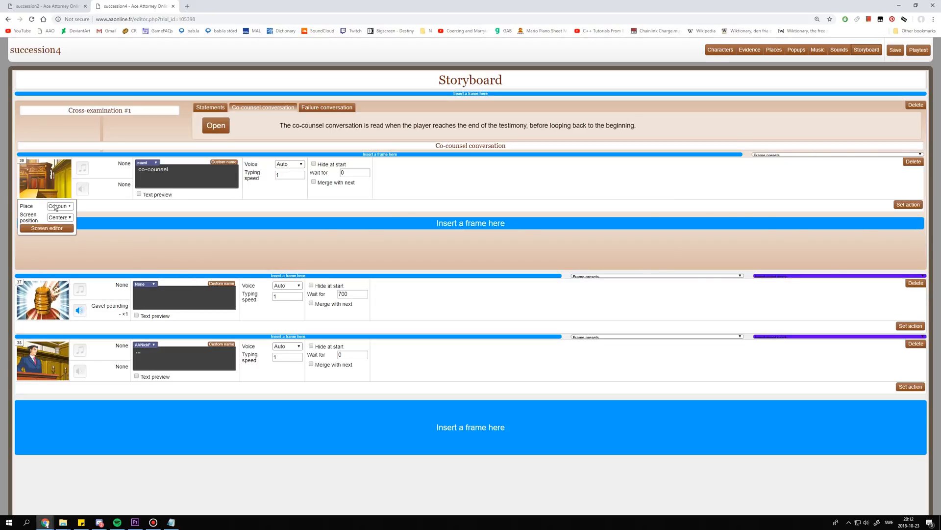
{"action": "left_click", "coordinate": [55, 207]}
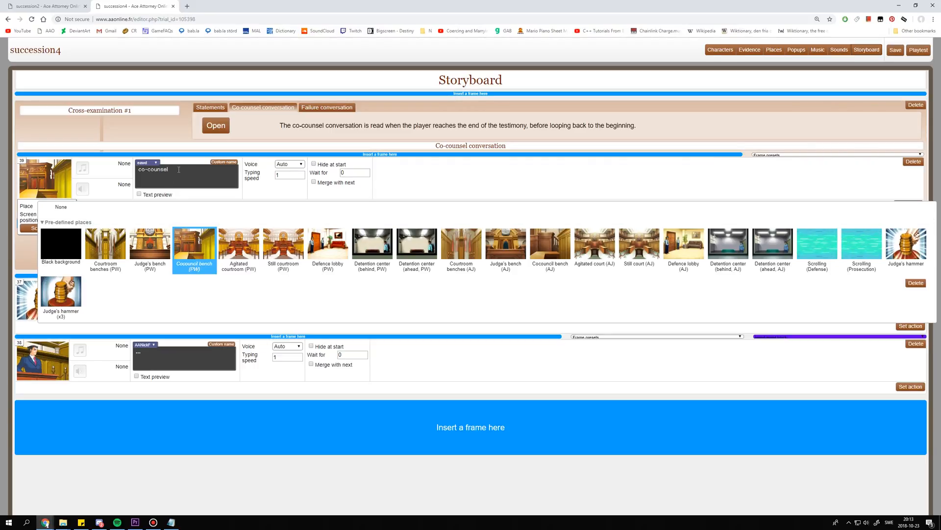
{"action": "left_click_drag", "start_coordinate": [179, 169], "coordinate": [3, 185]}
{"action": "type", "text": "CC"}
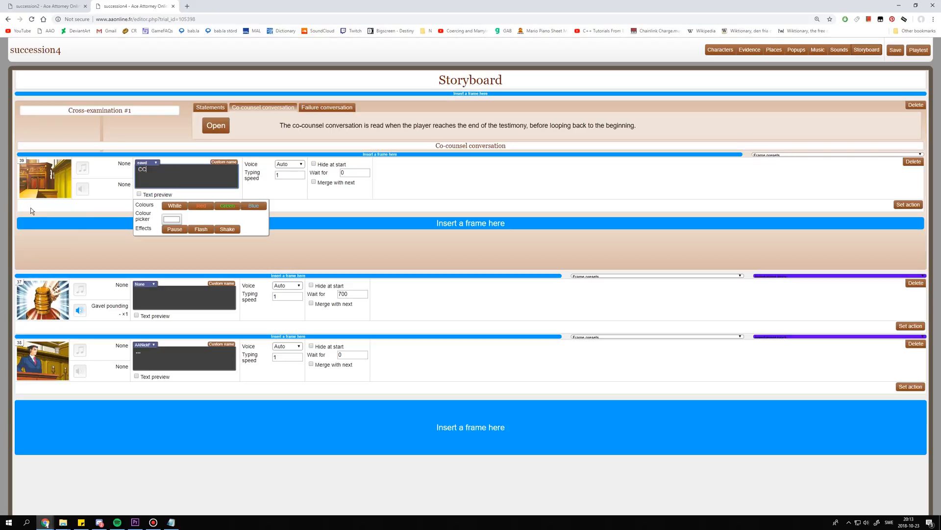
Add eawd to the co-counsel frame's scene with the default Groom 1 sprite, apply the mirror effect and save the screen setup.
{"action": "left_click", "coordinate": [39, 229]}
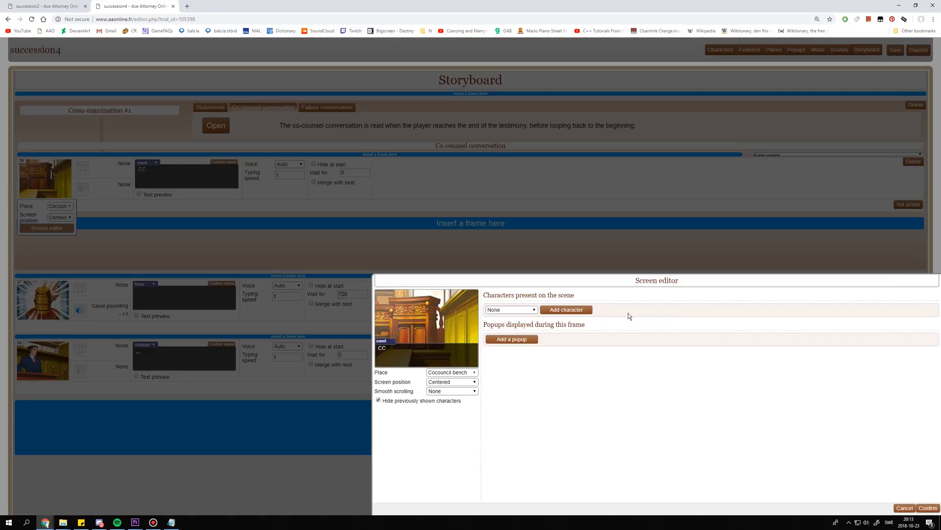
{"action": "left_click", "coordinate": [533, 310]}
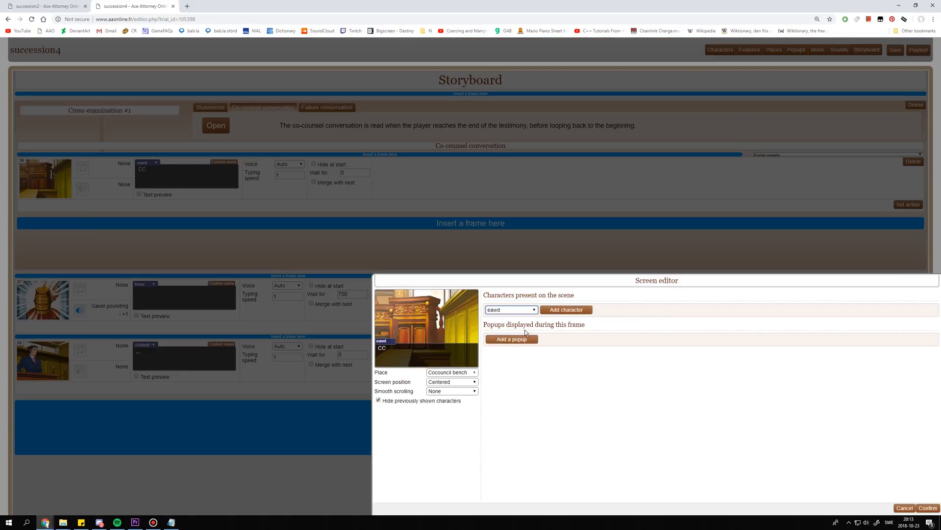
{"action": "left_click", "coordinate": [566, 309]}
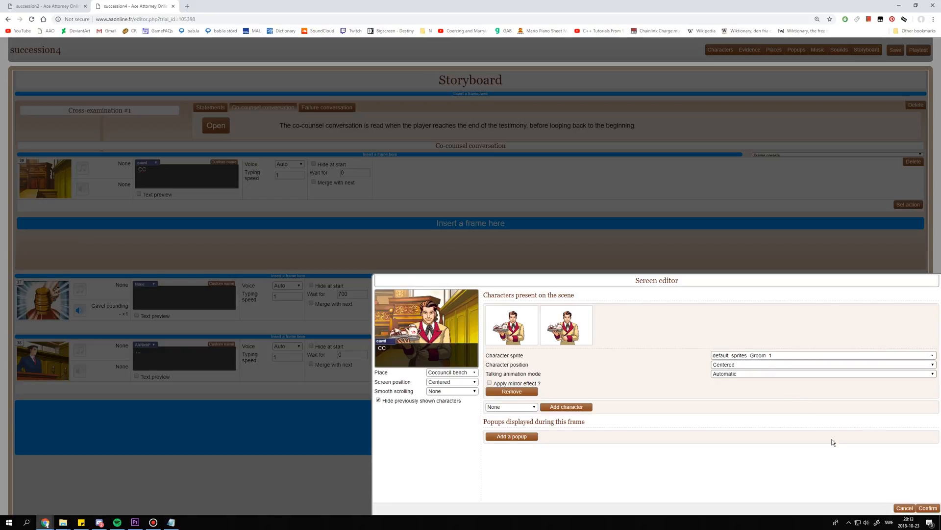
{"action": "left_click", "coordinate": [727, 356]}
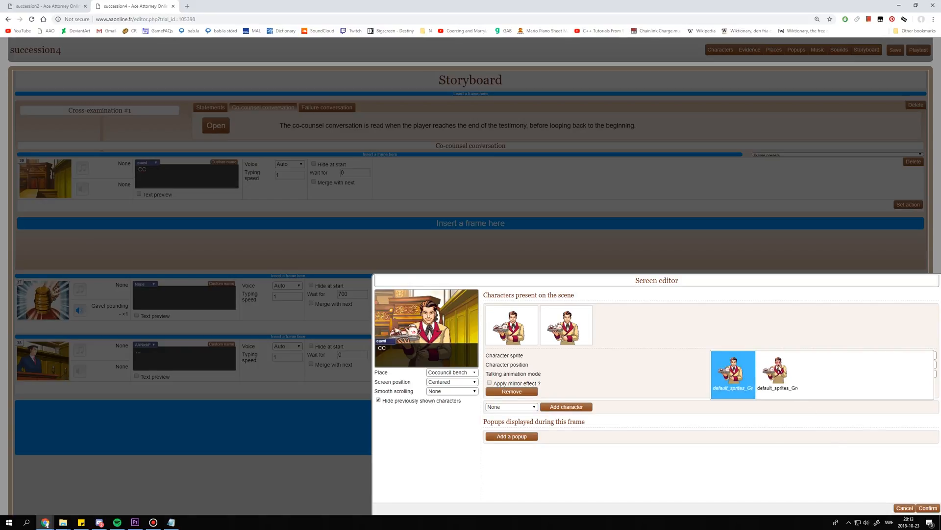
{"action": "left_click", "coordinate": [778, 370]}
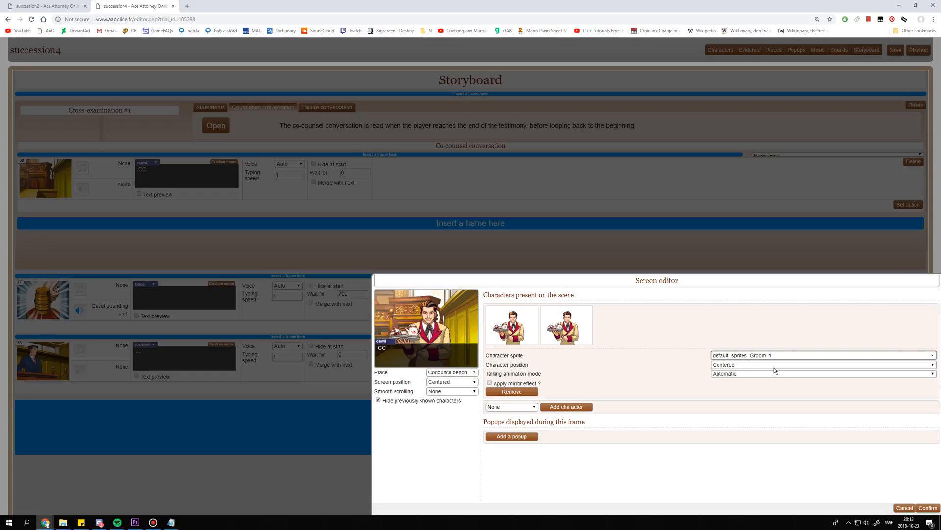
{"action": "left_click", "coordinate": [505, 384]}
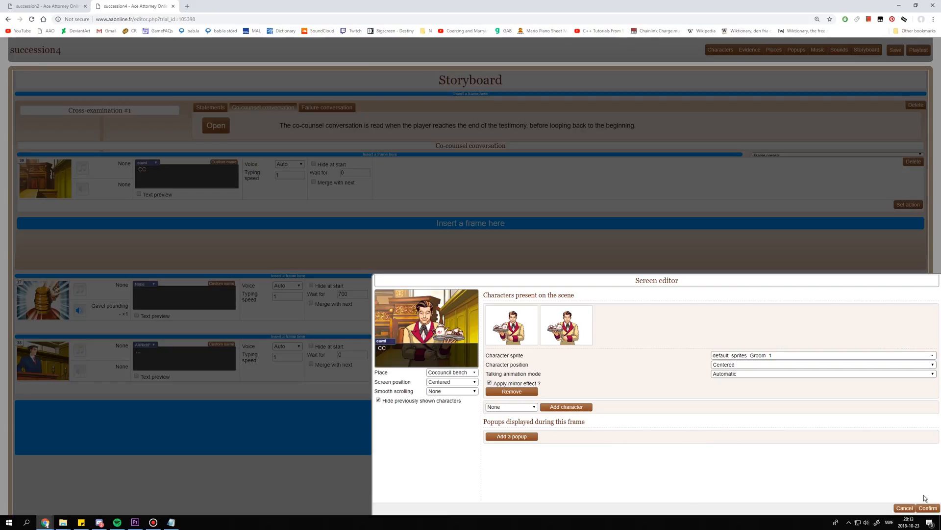
{"action": "left_click", "coordinate": [932, 508]}
Set the failure frame to 39 in the condition check of statement4's last frame, frame 36, and save the trial.
{"action": "mouse_move", "coordinate": [116, 185]}
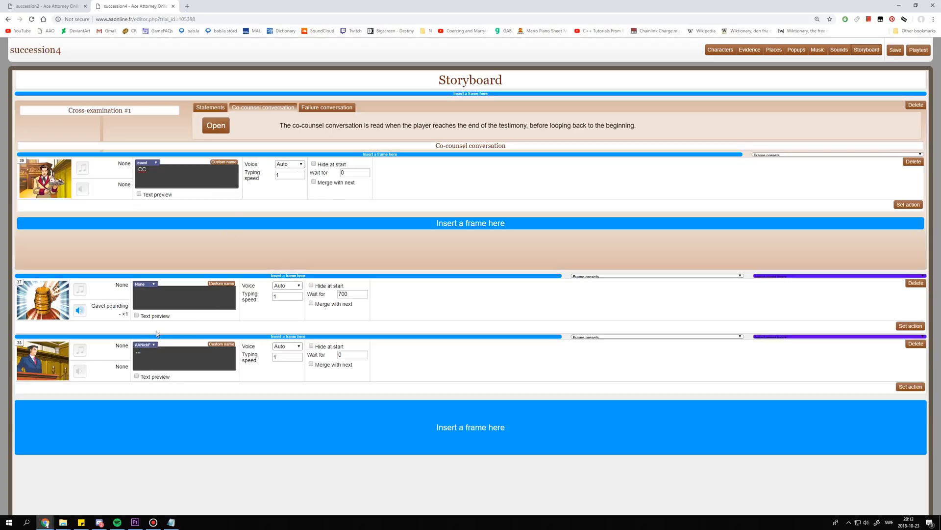
{"action": "mouse_move", "coordinate": [31, 165]}
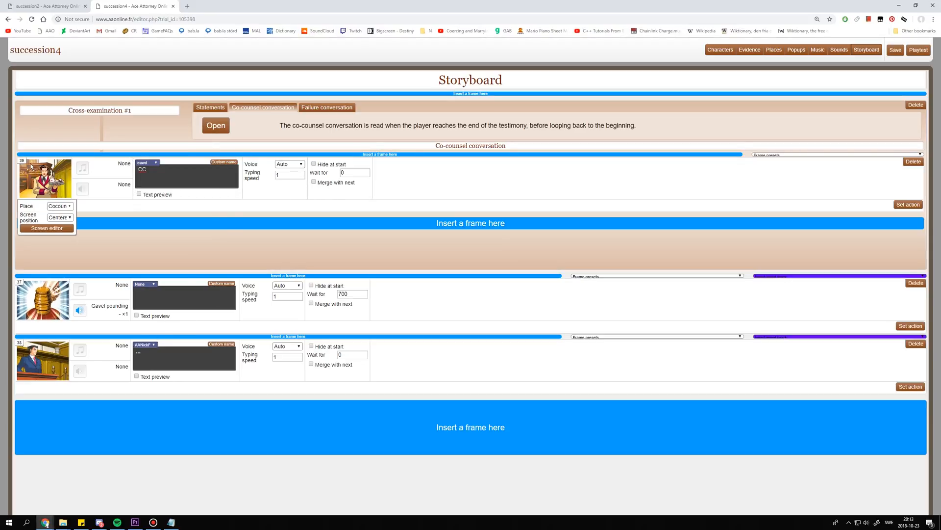
{"action": "left_click", "coordinate": [212, 125]}
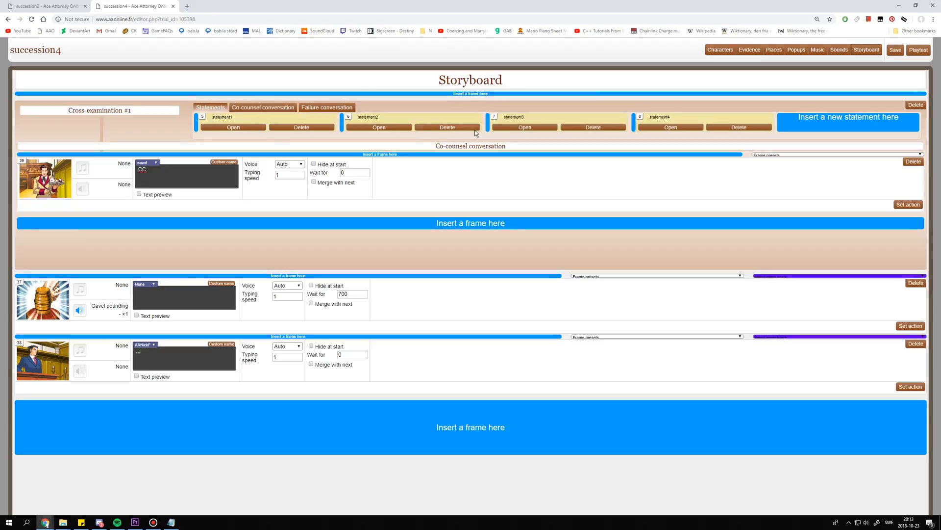
{"action": "left_click", "coordinate": [674, 127]}
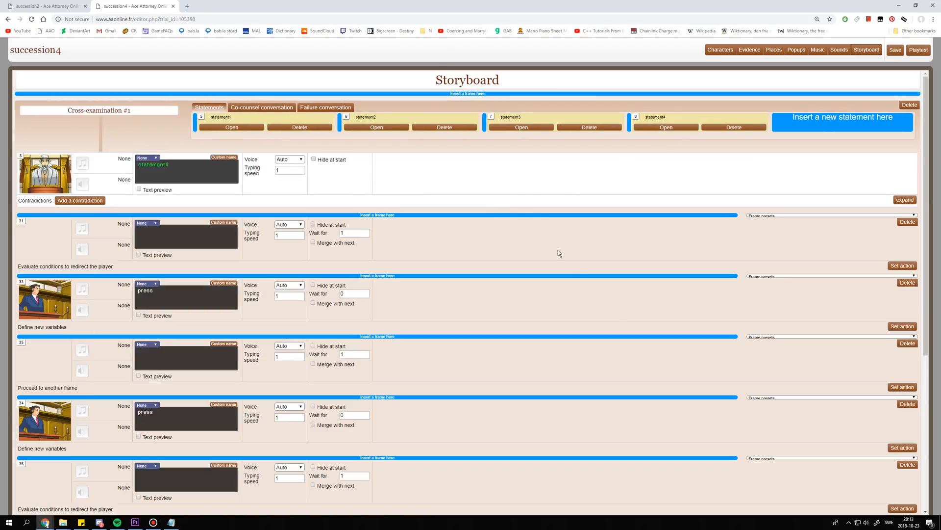
{"action": "scroll", "coordinate": [605, 308], "scroll_direction": "down", "scroll_amount": 3}
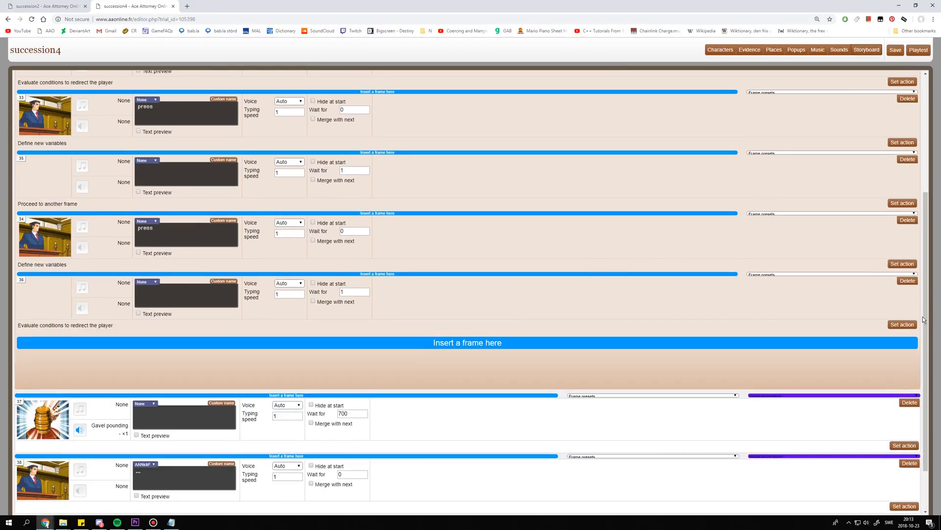
{"action": "left_click", "coordinate": [902, 324]}
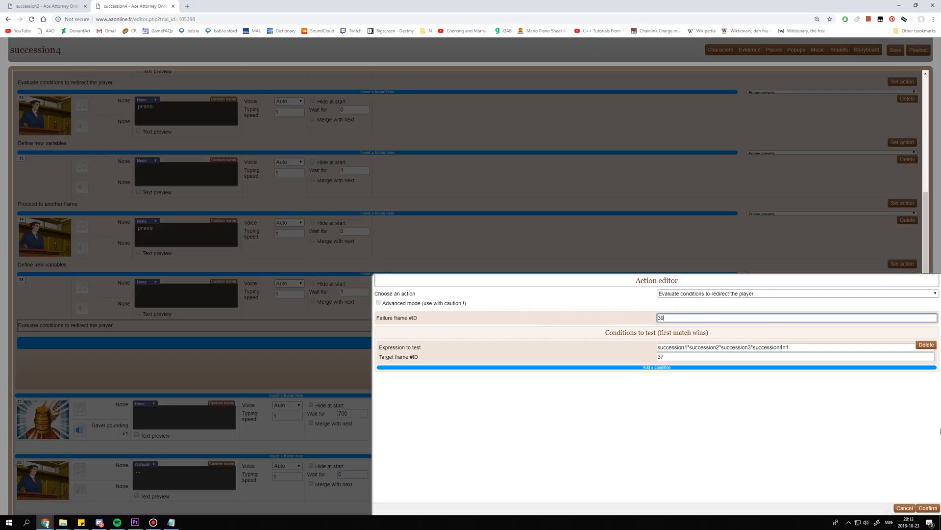
{"action": "left_click", "coordinate": [932, 508]}
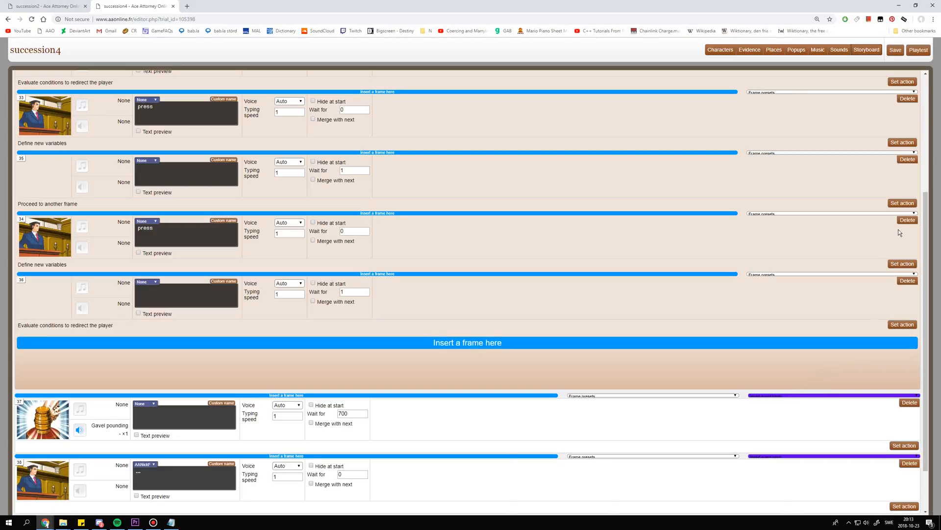
{"action": "scroll", "coordinate": [816, 231], "scroll_direction": "up", "scroll_amount": 2}
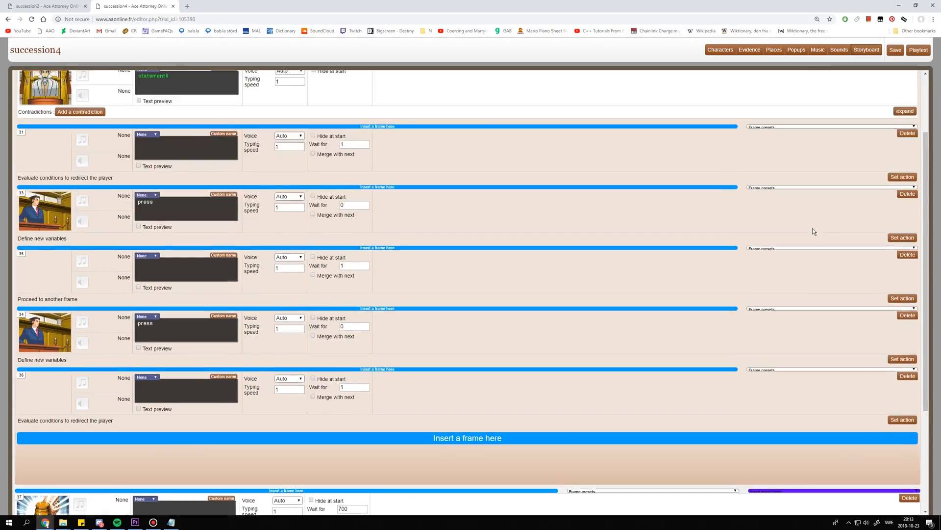
{"action": "scroll", "coordinate": [814, 231], "scroll_direction": "up", "scroll_amount": 2}
{"action": "left_click", "coordinate": [896, 53]}
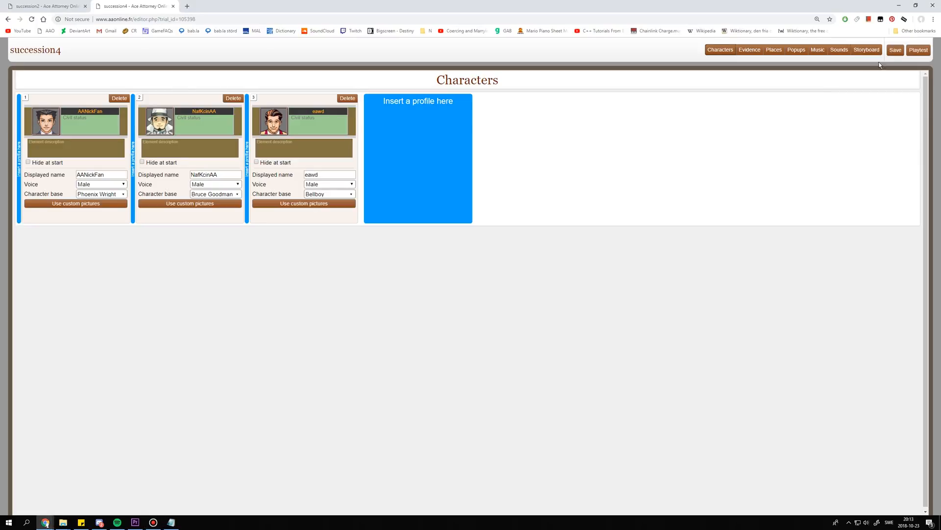
Playtest the trial with the debugger's variables shown, pressing the statements in order up to statement4.
{"action": "left_click", "coordinate": [918, 51]}
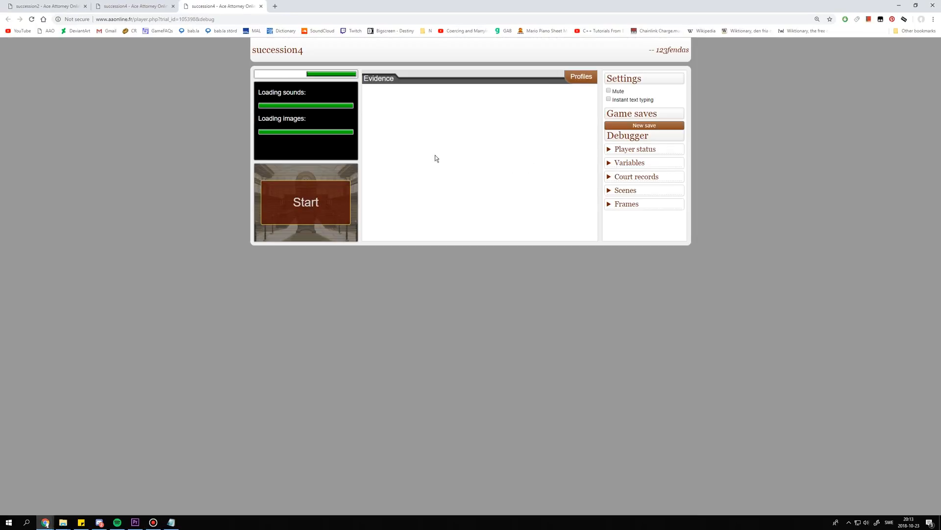
{"action": "left_click", "coordinate": [648, 164]}
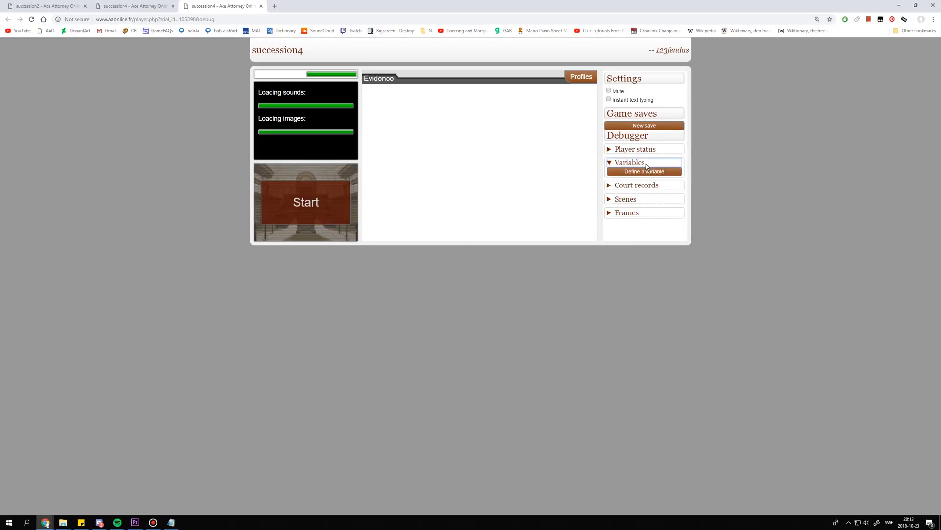
{"action": "left_click", "coordinate": [337, 201]}
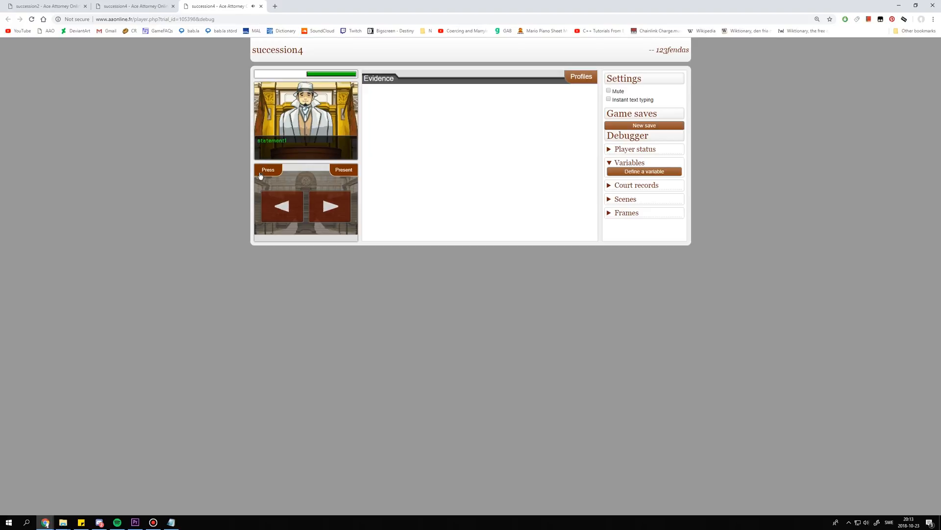
{"action": "left_click", "coordinate": [263, 173]}
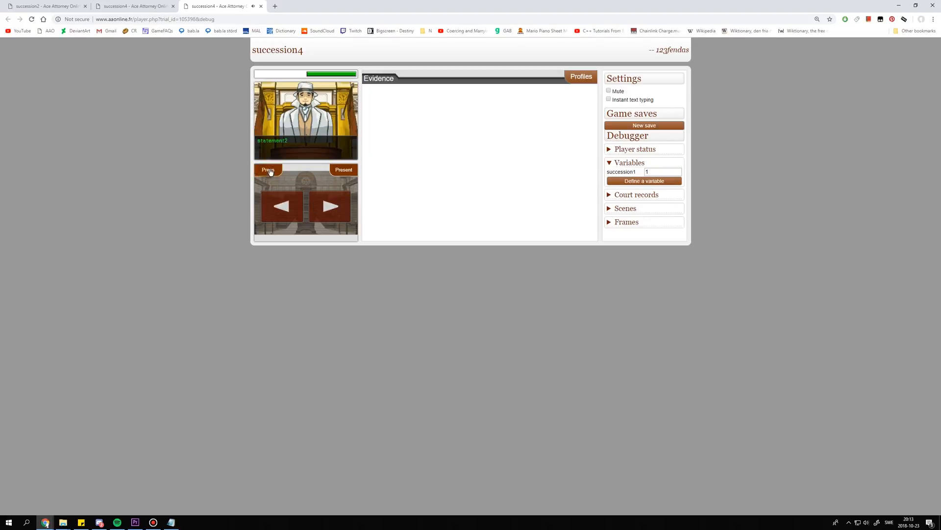
{"action": "left_click", "coordinate": [269, 172]}
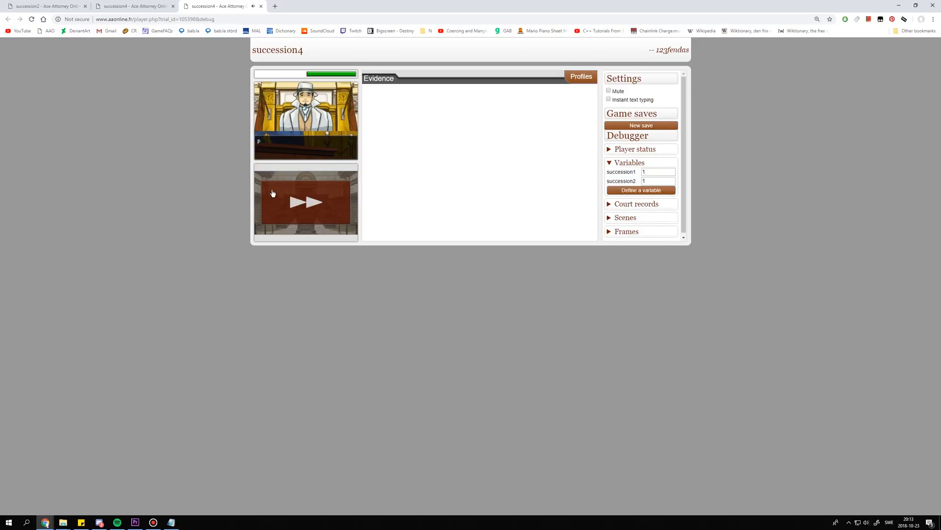
{"action": "left_click", "coordinate": [273, 192]}
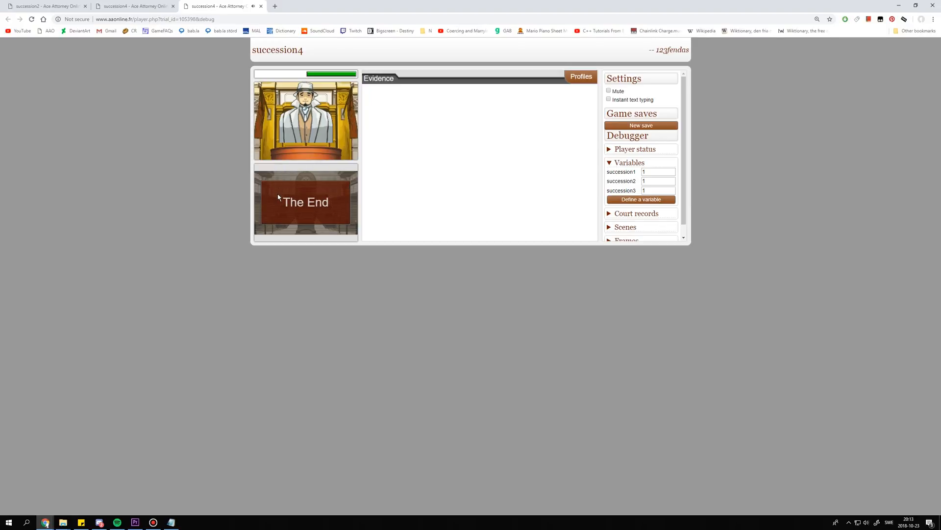
Set target frame 34 and replace the failure frame in the condition check of statement4's frame 31, and save the trial.
{"action": "left_click", "coordinate": [128, 6]}
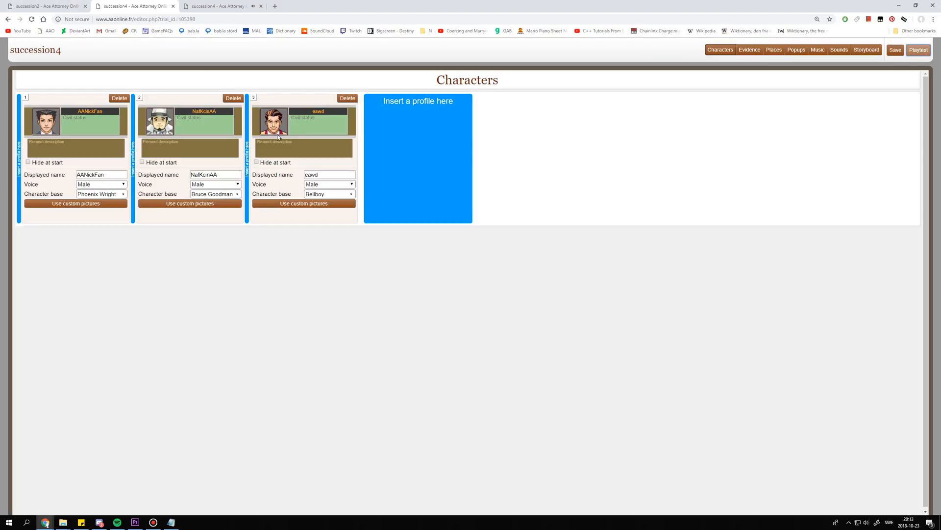
{"action": "left_click", "coordinate": [866, 49]}
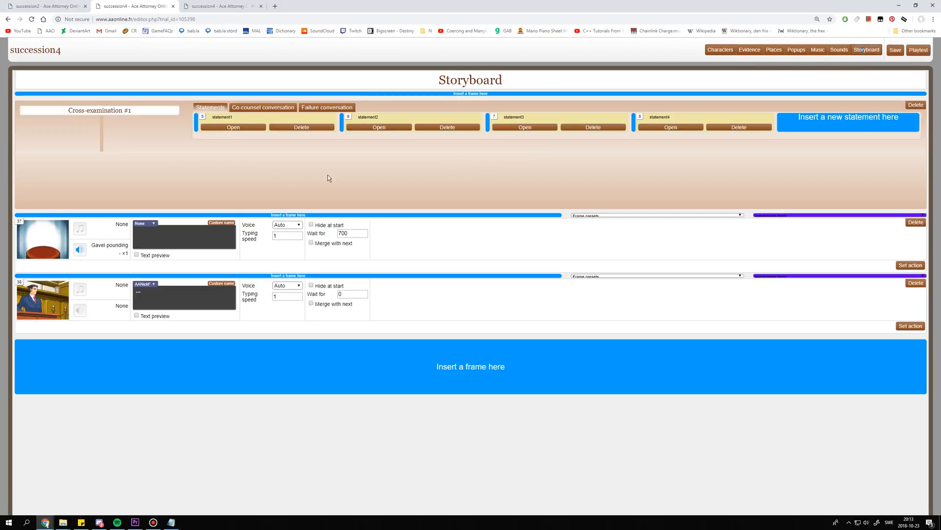
{"action": "left_click", "coordinate": [655, 127]}
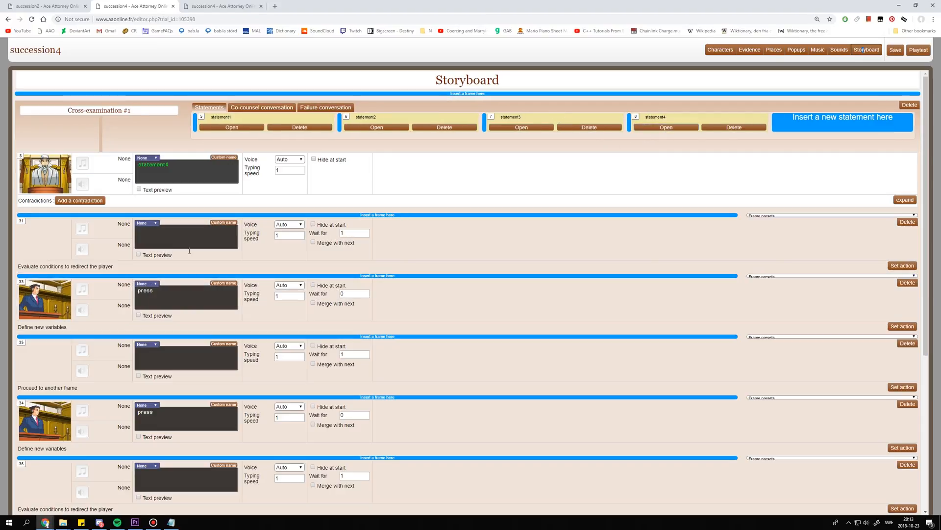
{"action": "left_click", "coordinate": [906, 265]}
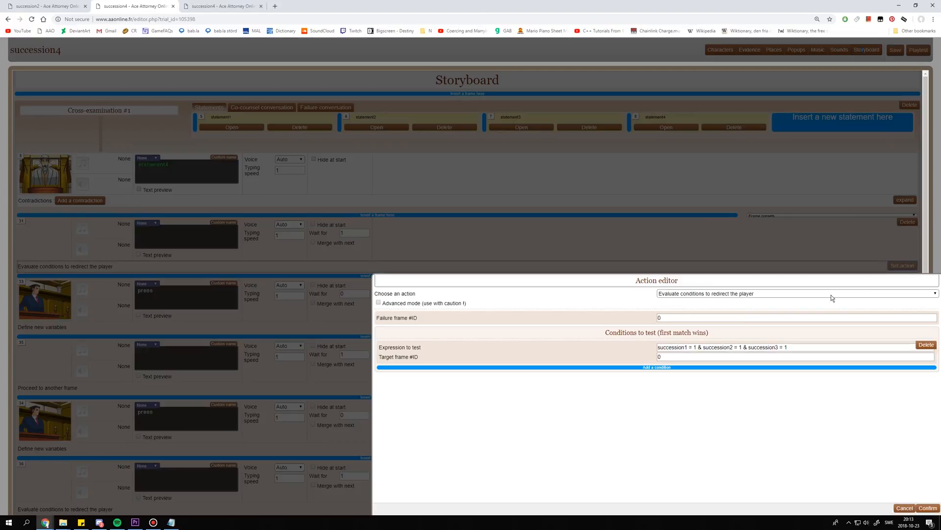
{"action": "left_click", "coordinate": [686, 356]}
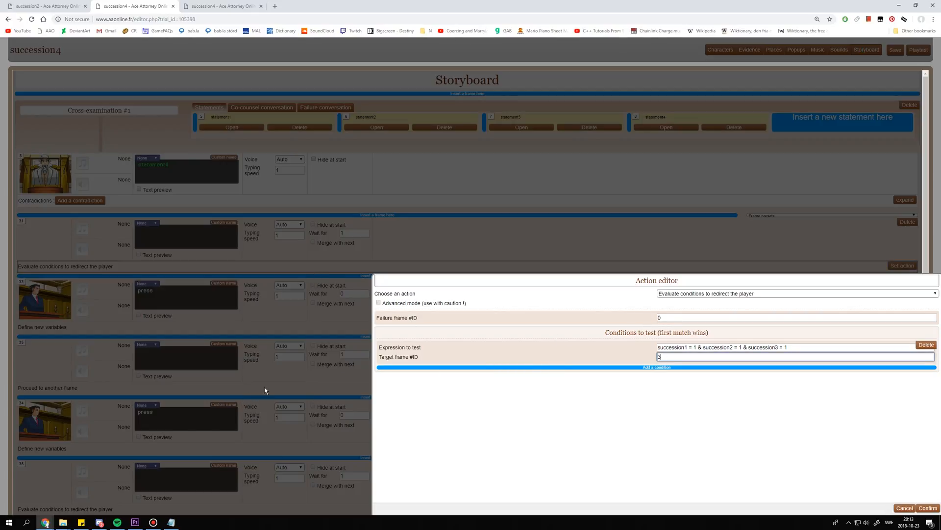
{"action": "left_click_drag", "start_coordinate": [673, 319], "coordinate": [602, 327]}
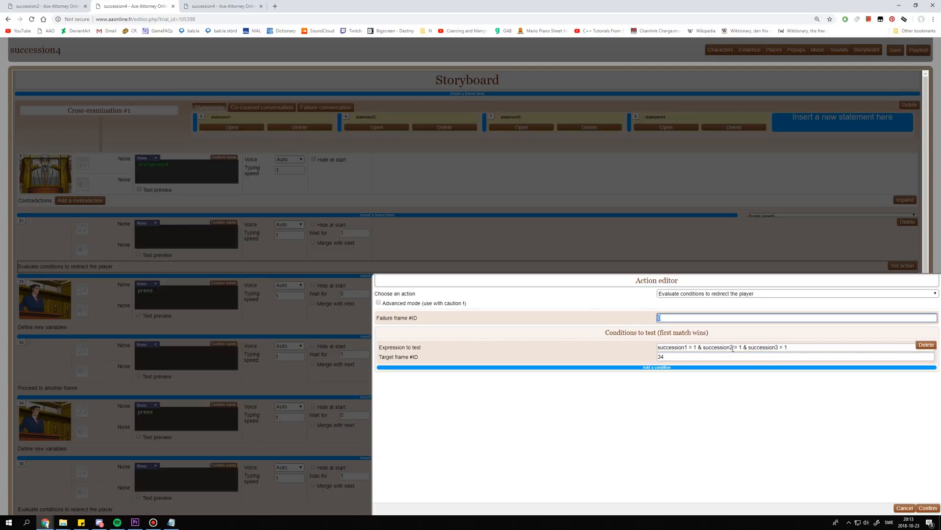
{"action": "left_click", "coordinate": [928, 508]}
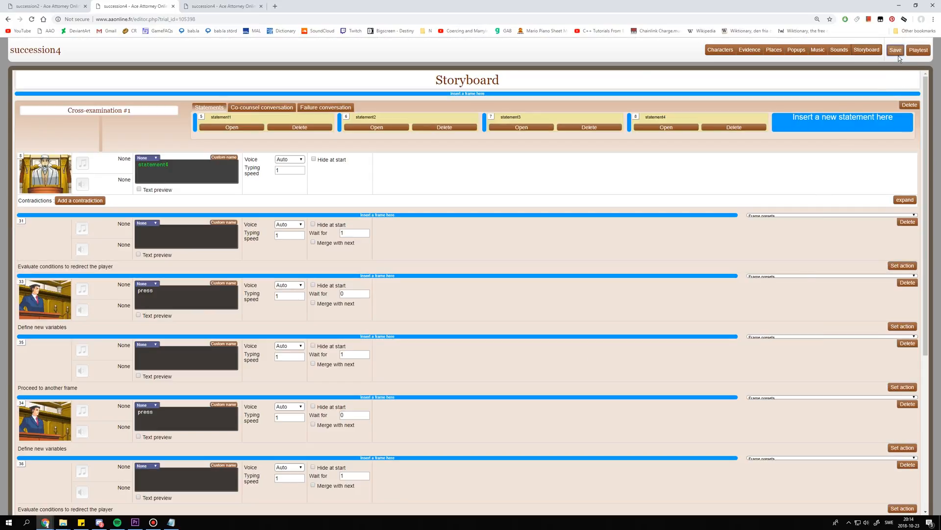
{"action": "left_click", "coordinate": [898, 54]}
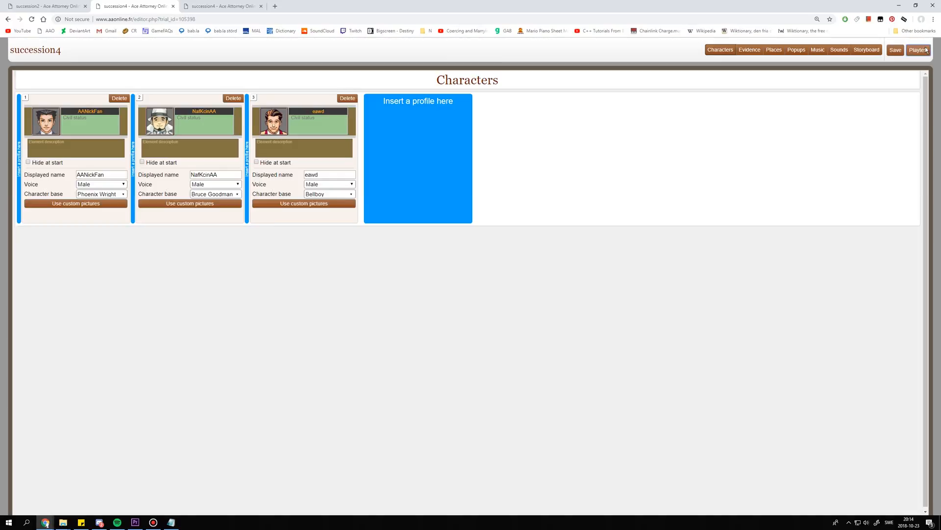
Playtest the saved trial by pressing all four statements in the correct order through to the gavel ending.
{"action": "left_click", "coordinate": [926, 50]}
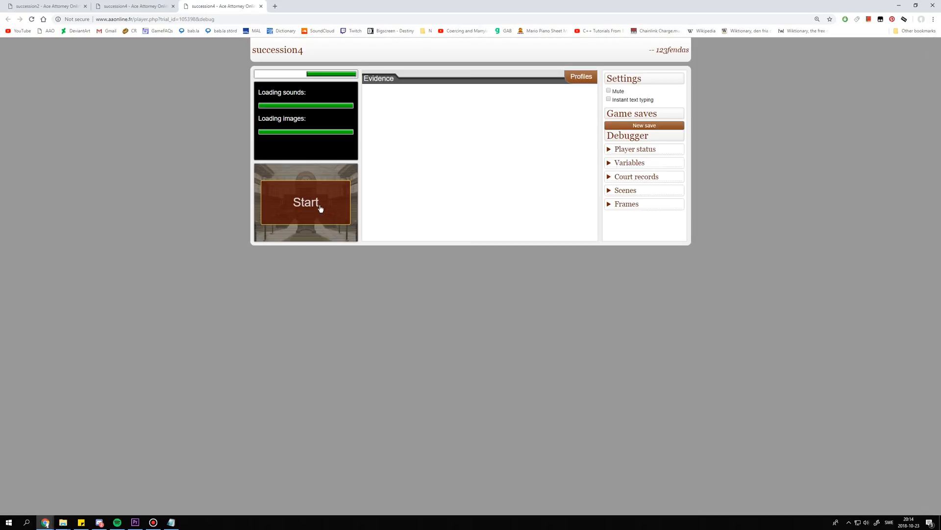
{"action": "left_click", "coordinate": [319, 206]}
{"action": "left_click", "coordinate": [273, 178]}
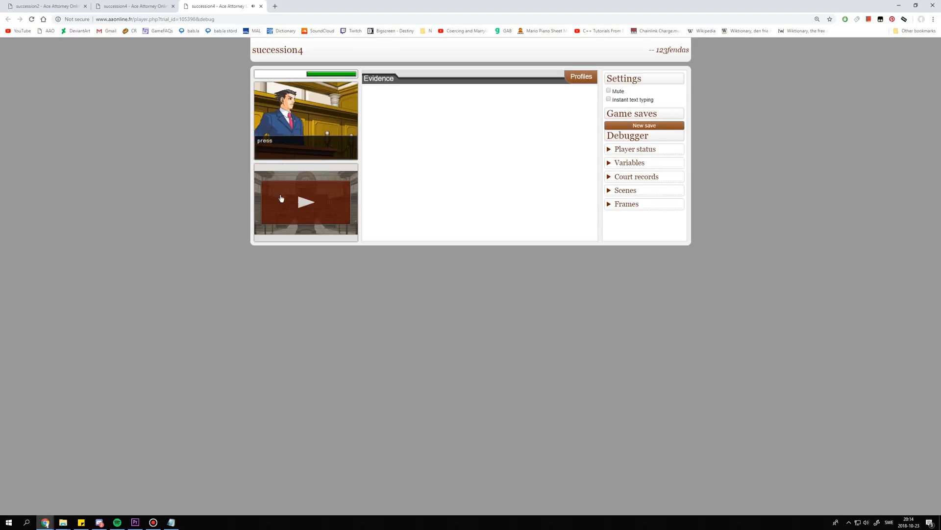
{"action": "left_click", "coordinate": [276, 188]}
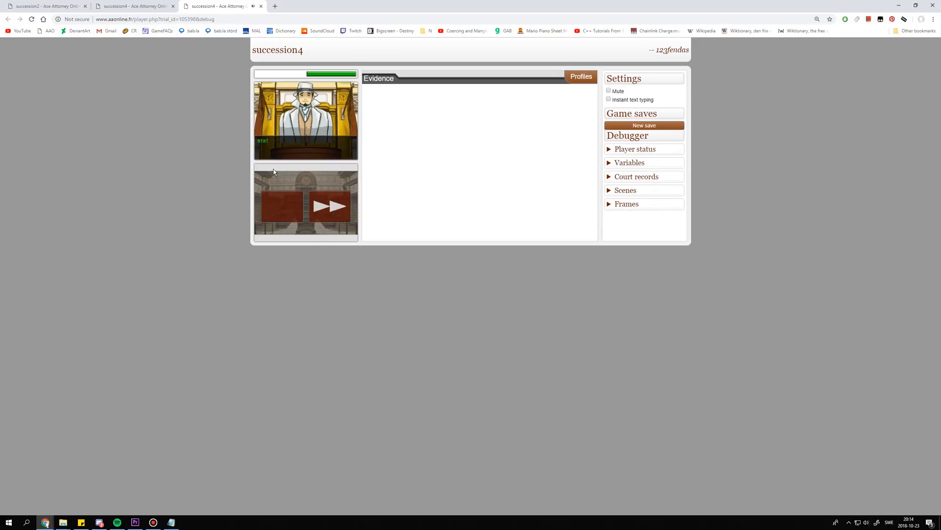
{"action": "left_click", "coordinate": [279, 196]}
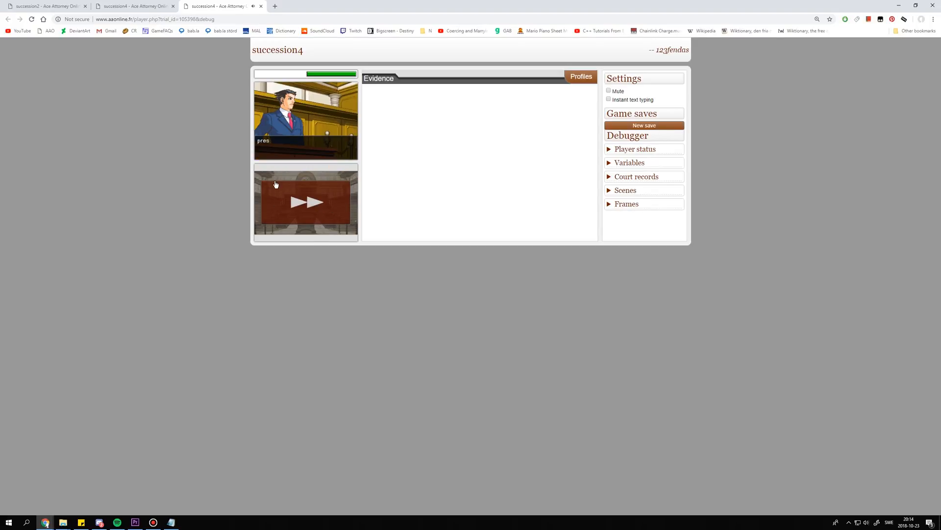
{"action": "left_click", "coordinate": [281, 196]}
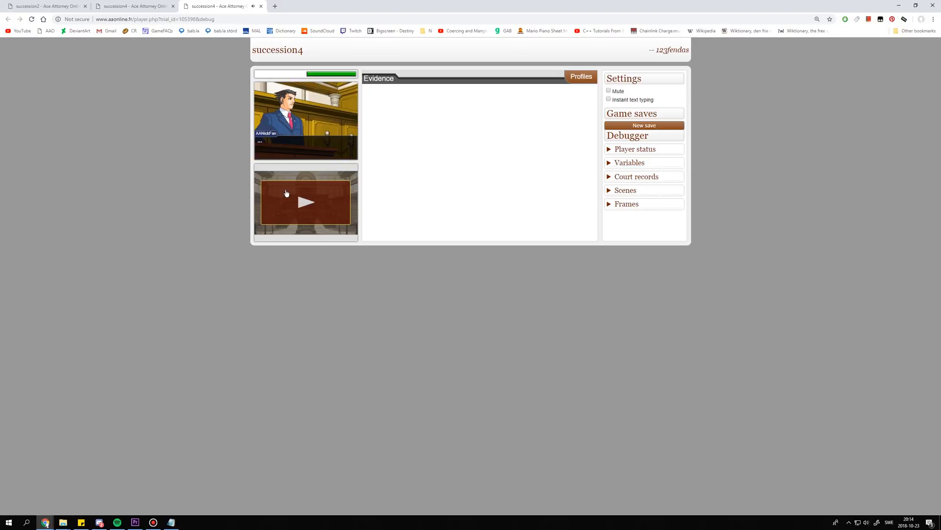
{"action": "left_click", "coordinate": [295, 207]}
Restart the succession4 playtest and press the cross-examination statements one after another, beginning with statement1.
{"action": "key", "text": "F5"}
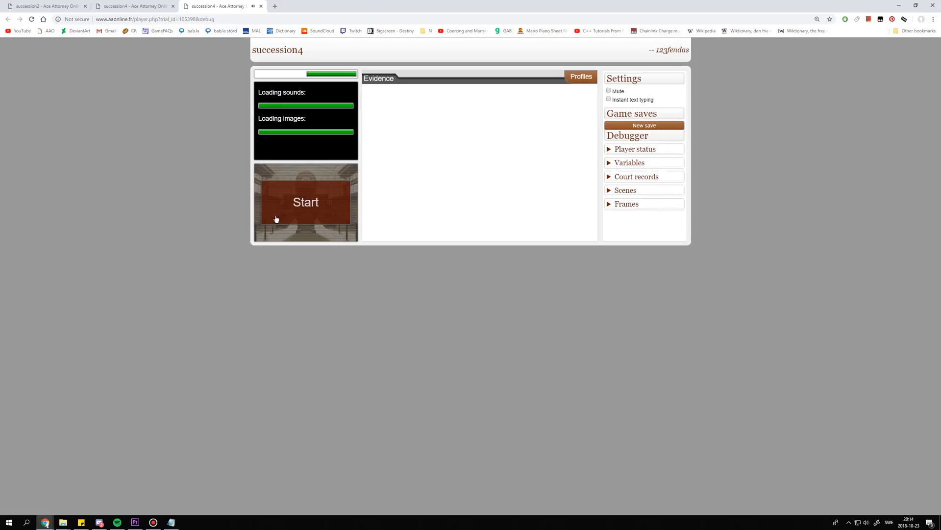
{"action": "left_click", "coordinate": [276, 219]}
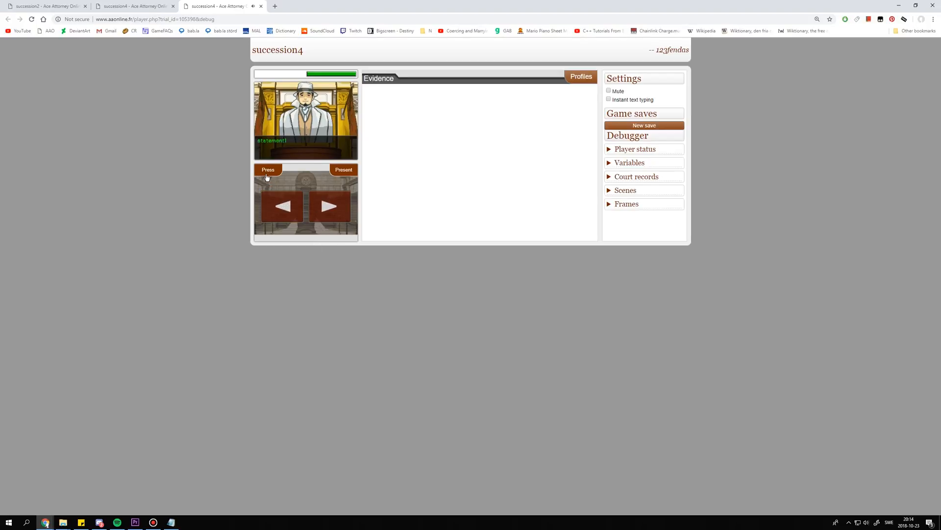
{"action": "left_click", "coordinate": [267, 175]}
{"action": "left_click", "coordinate": [307, 213]}
{"action": "left_click", "coordinate": [271, 170]}
{"action": "left_click", "coordinate": [308, 207]}
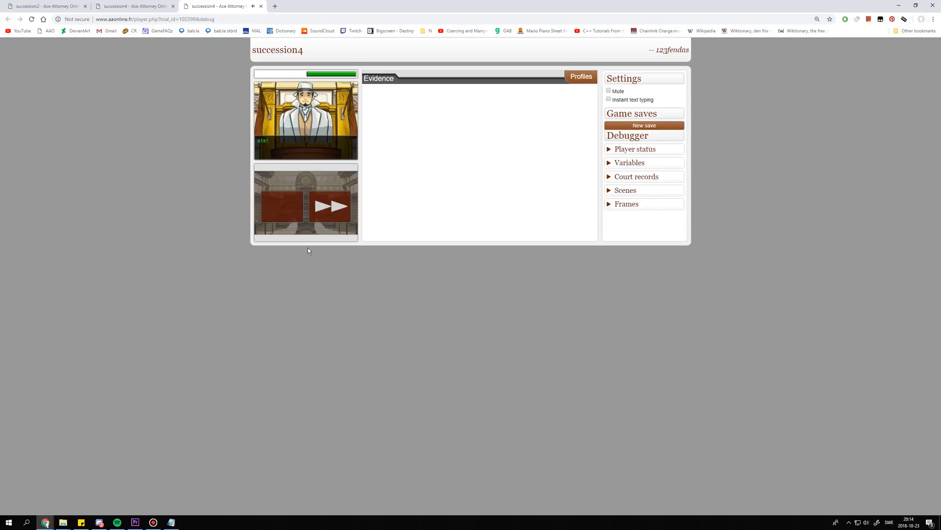
{"action": "left_click", "coordinate": [273, 173]}
{"action": "left_click", "coordinate": [297, 215]}
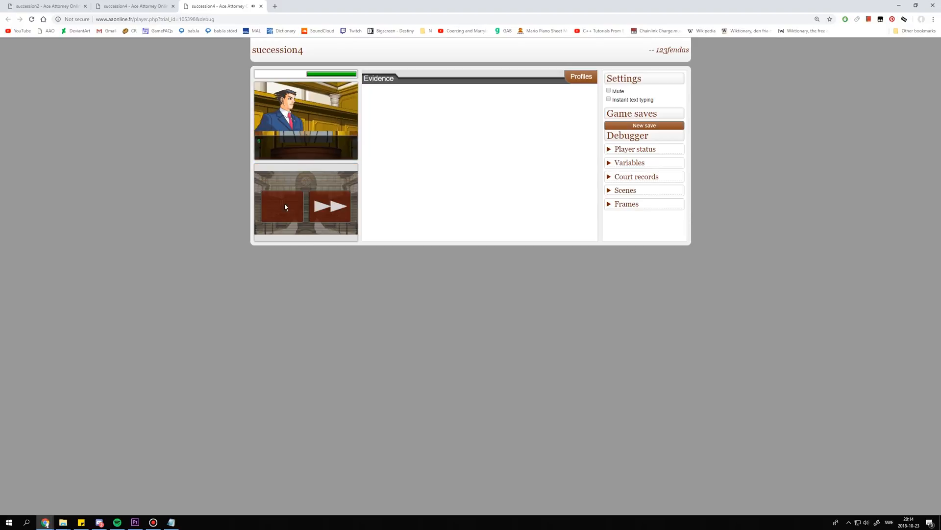
{"action": "left_click", "coordinate": [286, 201]}
{"action": "left_click", "coordinate": [286, 202]}
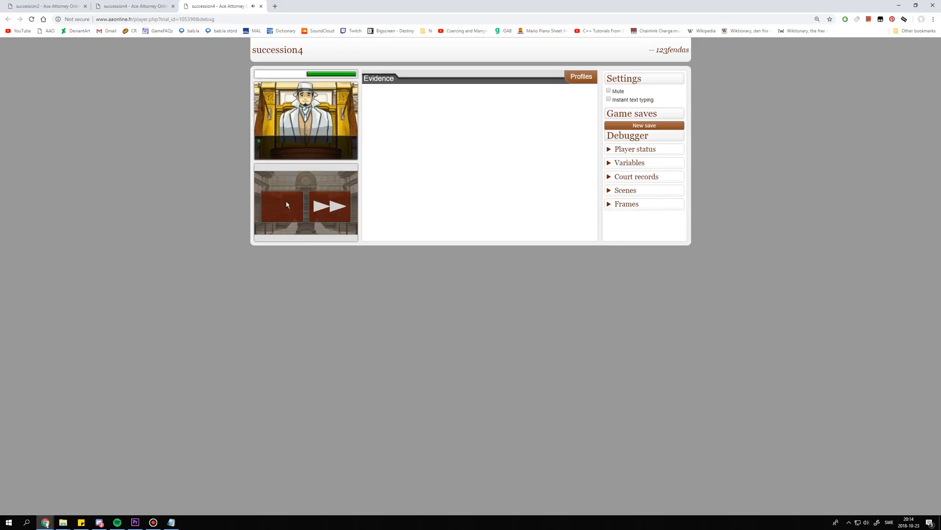
{"action": "left_click", "coordinate": [268, 175]}
{"action": "left_click", "coordinate": [281, 204]}
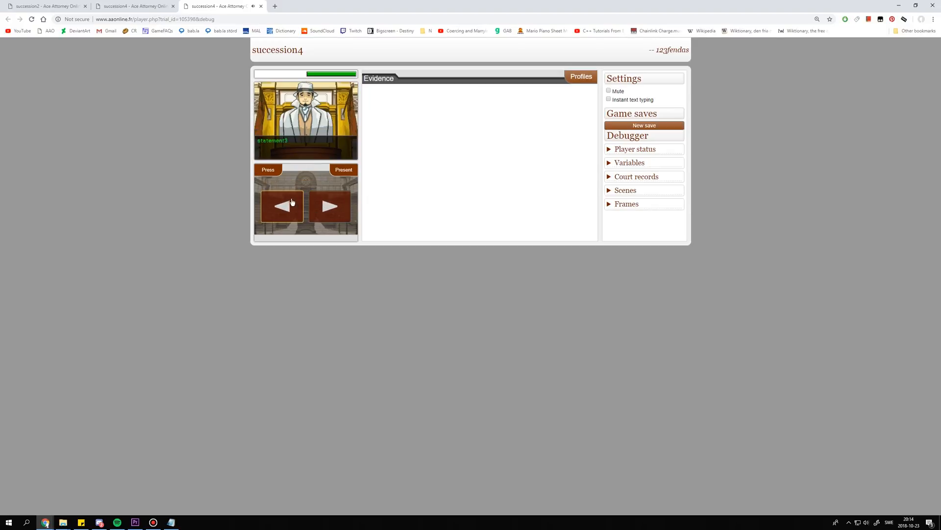
Move back and forth through the testimony and press statements in a different order to test the wrong sequence.
{"action": "left_click", "coordinate": [286, 203]}
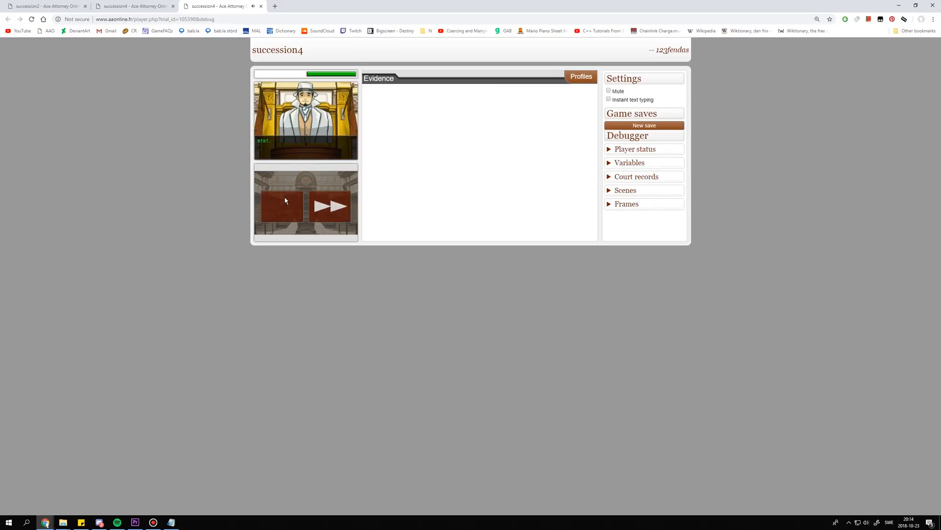
{"action": "left_click", "coordinate": [326, 205]}
{"action": "left_click", "coordinate": [325, 205]}
{"action": "left_click", "coordinate": [273, 171]}
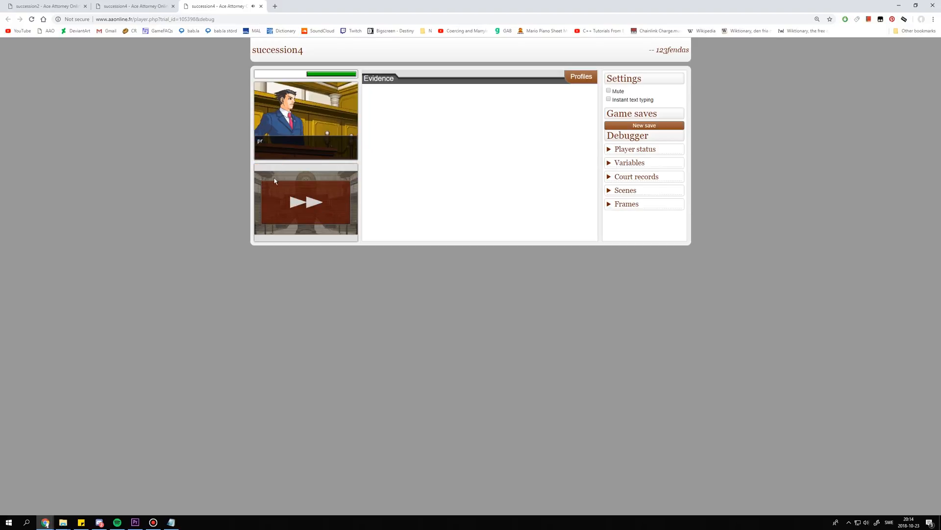
{"action": "left_click", "coordinate": [286, 213]}
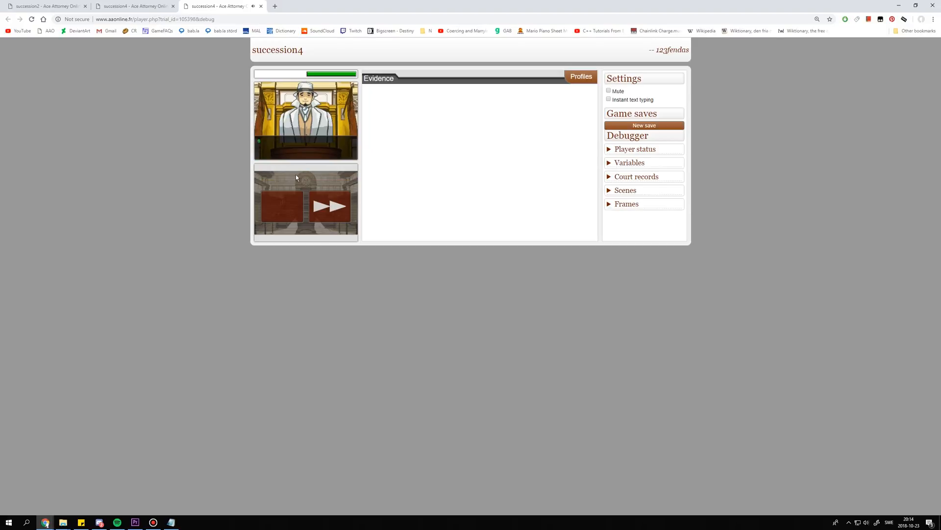
{"action": "left_click", "coordinate": [329, 206]}
{"action": "left_click", "coordinate": [348, 209]}
{"action": "left_click", "coordinate": [348, 210]}
{"action": "left_click", "coordinate": [277, 202]}
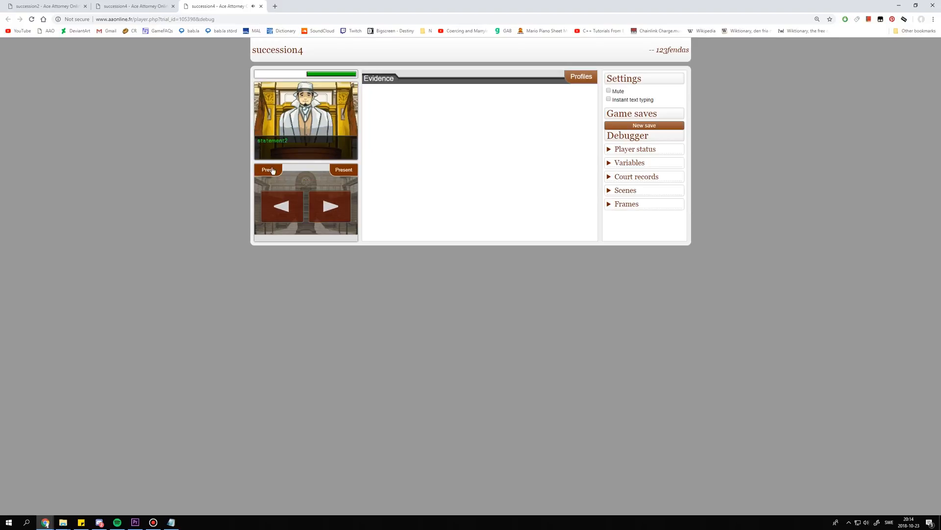
{"action": "left_click", "coordinate": [280, 202]}
{"action": "left_click", "coordinate": [279, 202]}
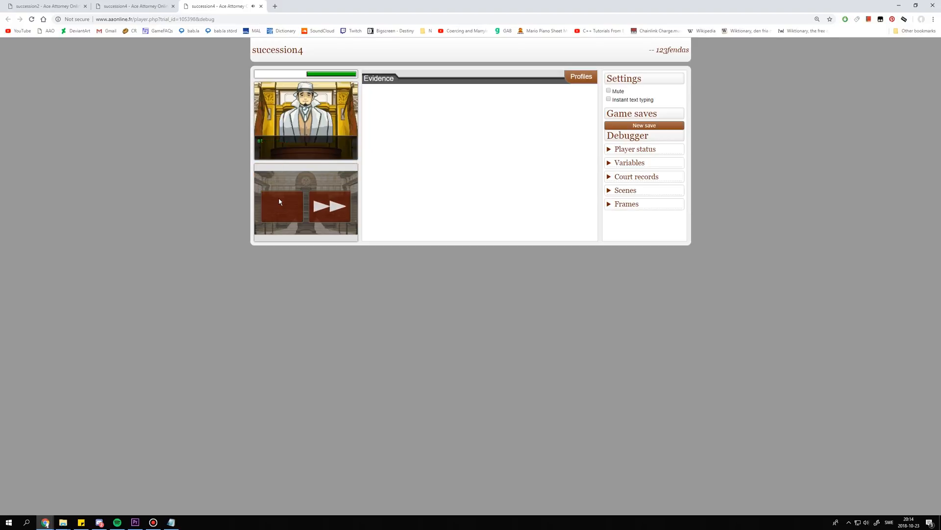
Press statement3, move on past statement1 and press another statement, continuing to the co-counsel conversation.
{"action": "left_click", "coordinate": [314, 201]}
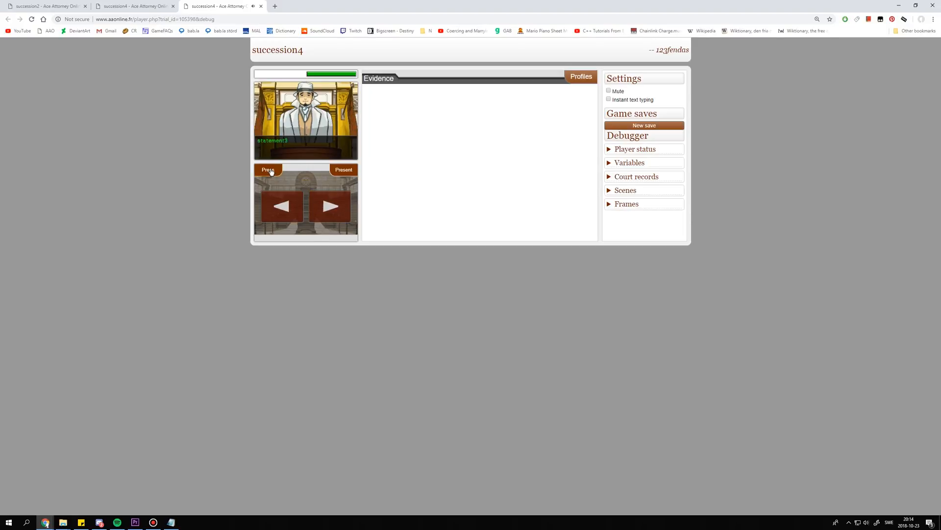
{"action": "left_click", "coordinate": [268, 170]}
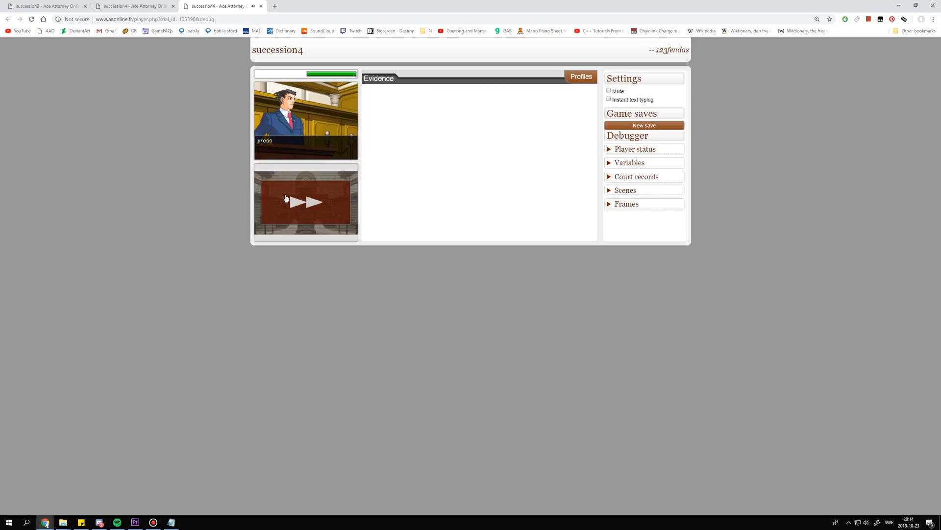
{"action": "left_click", "coordinate": [287, 198]}
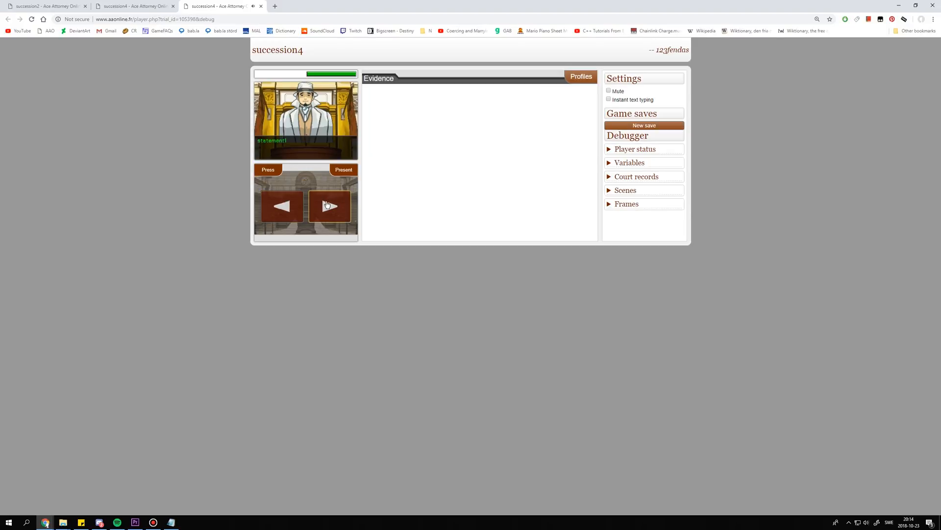
{"action": "left_click", "coordinate": [327, 204]}
{"action": "left_click", "coordinate": [327, 206]}
{"action": "left_click", "coordinate": [263, 173]}
{"action": "left_click", "coordinate": [290, 199]}
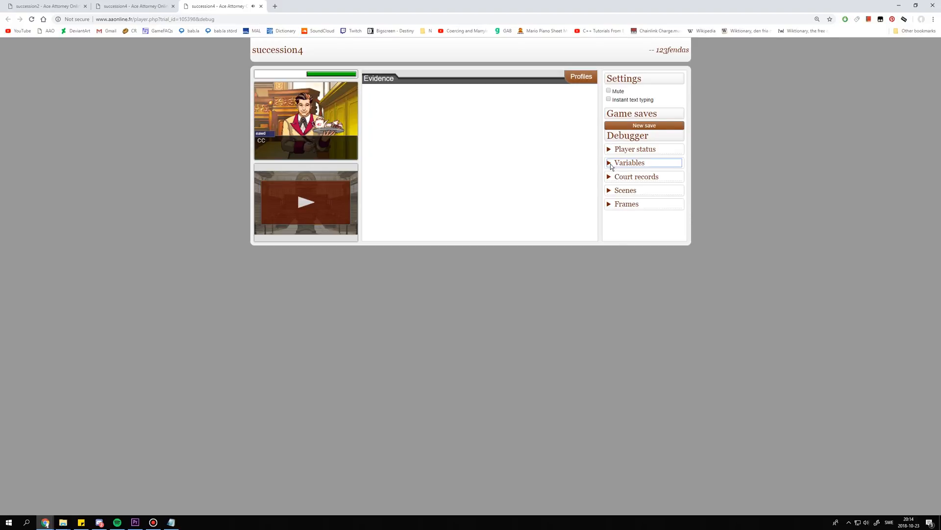
Show the debugger's variables and press the remaining statements in order from statement2 through to the gavel ending.
{"action": "left_click", "coordinate": [610, 162]}
{"action": "left_click", "coordinate": [267, 200]}
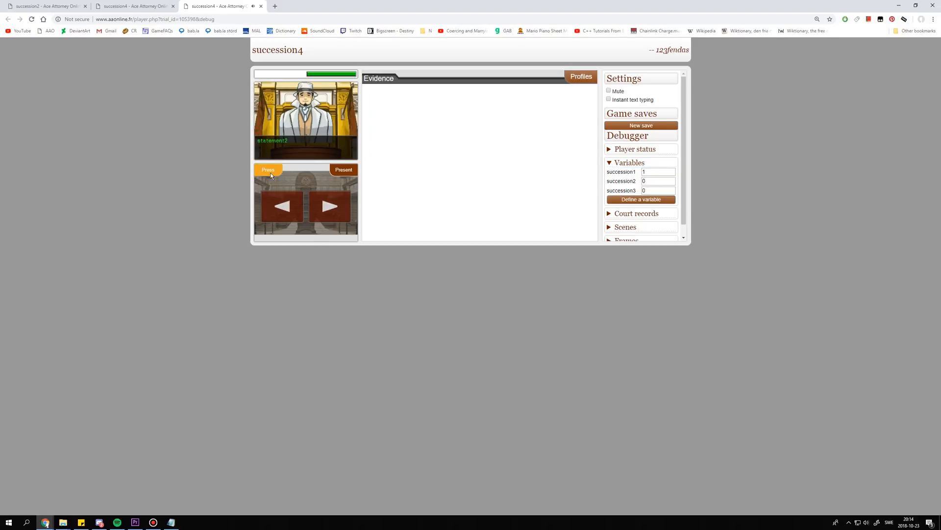
{"action": "left_click", "coordinate": [270, 173]}
{"action": "left_click", "coordinate": [270, 171]}
{"action": "left_click", "coordinate": [268, 169]}
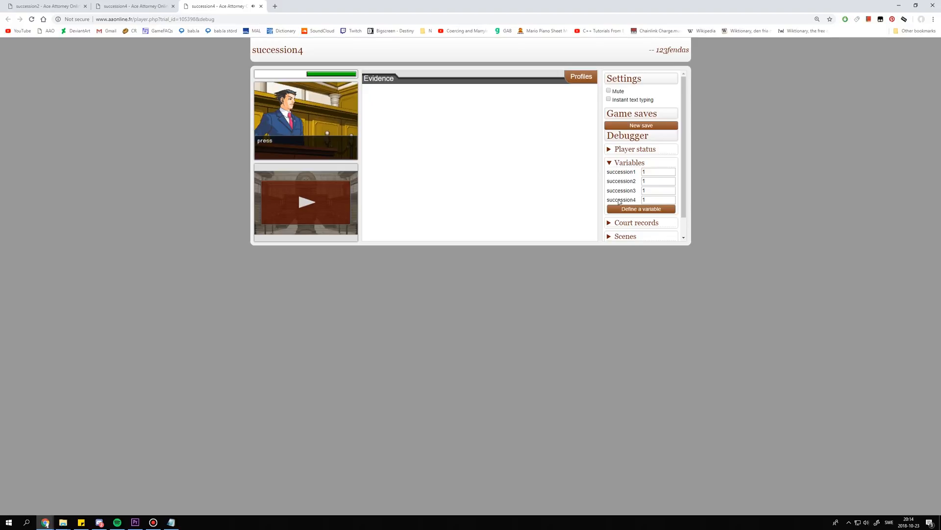
{"action": "left_click", "coordinate": [315, 193]}
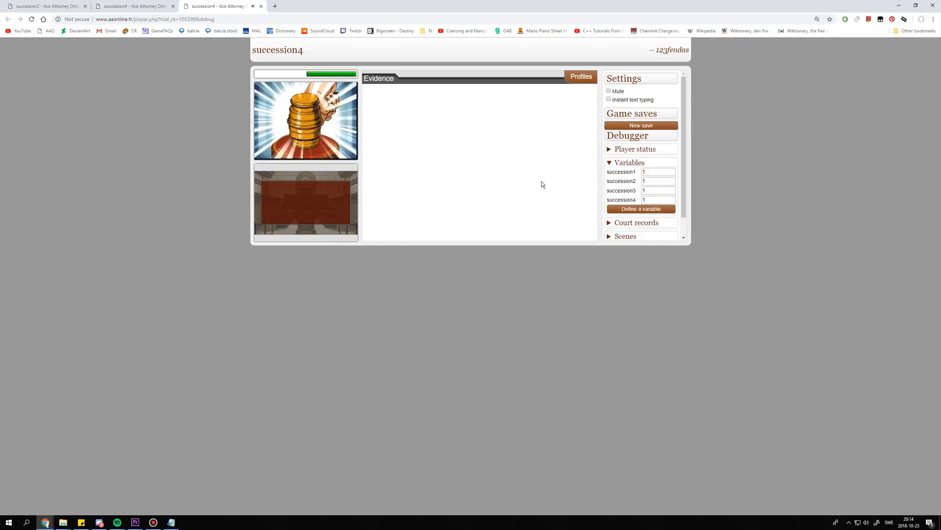
{"action": "left_click", "coordinate": [309, 202]}
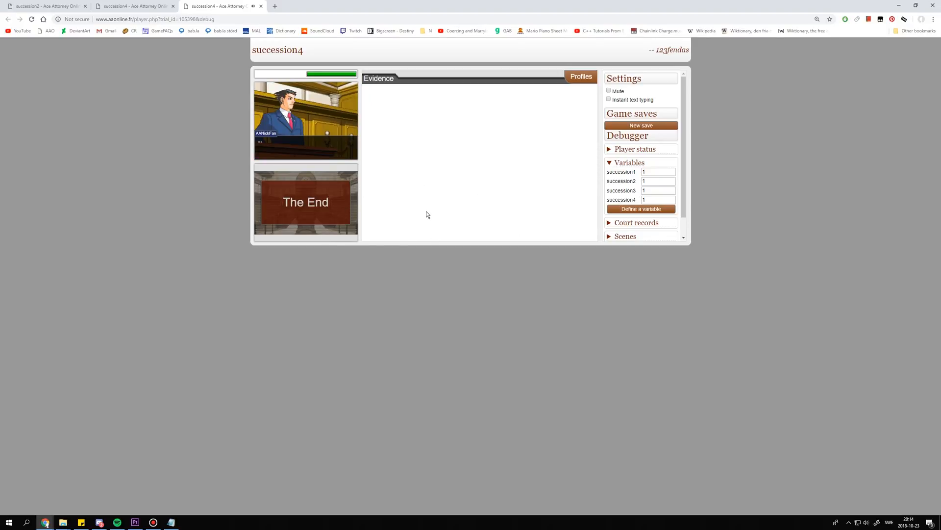
Restart the playtest with the variables shown, skip statement1 and press a statement out of order.
{"action": "key", "text": "F5"}
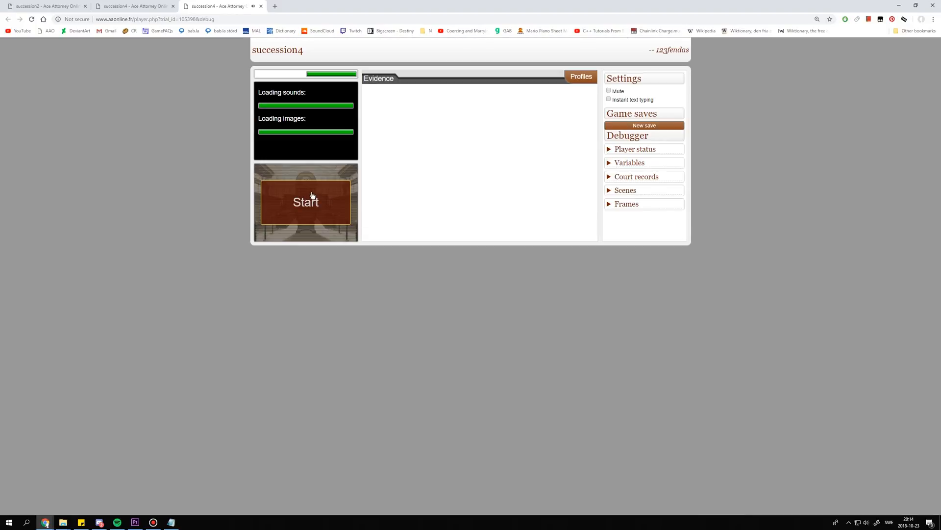
{"action": "left_click", "coordinate": [331, 209]}
{"action": "left_click", "coordinate": [635, 162]}
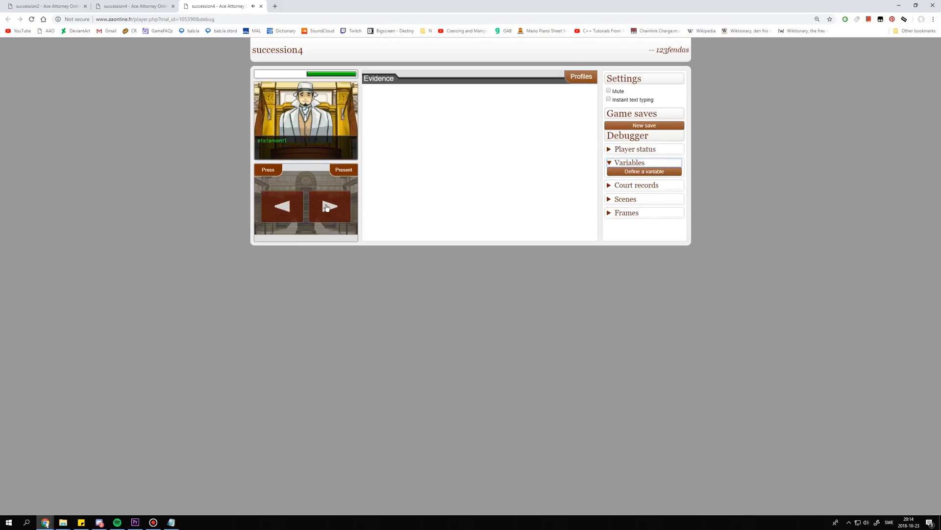
{"action": "left_click", "coordinate": [326, 207]}
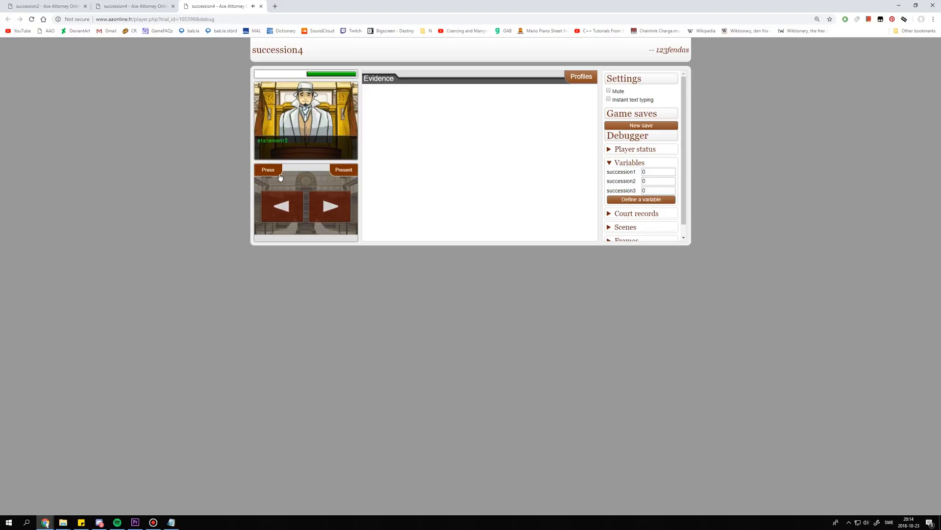
{"action": "left_click", "coordinate": [285, 208]}
{"action": "left_click", "coordinate": [270, 171]}
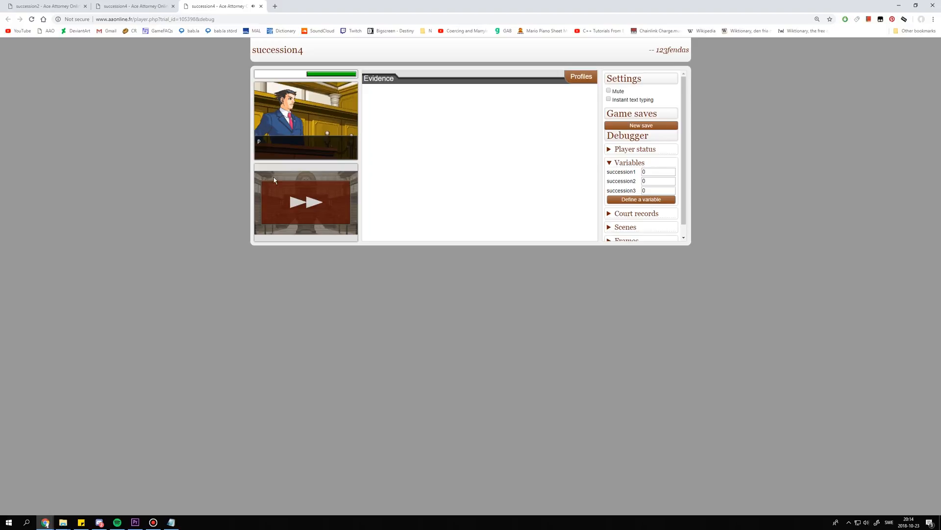
{"action": "left_click", "coordinate": [305, 203]}
{"action": "left_click", "coordinate": [315, 211]}
{"action": "left_click", "coordinate": [312, 210]}
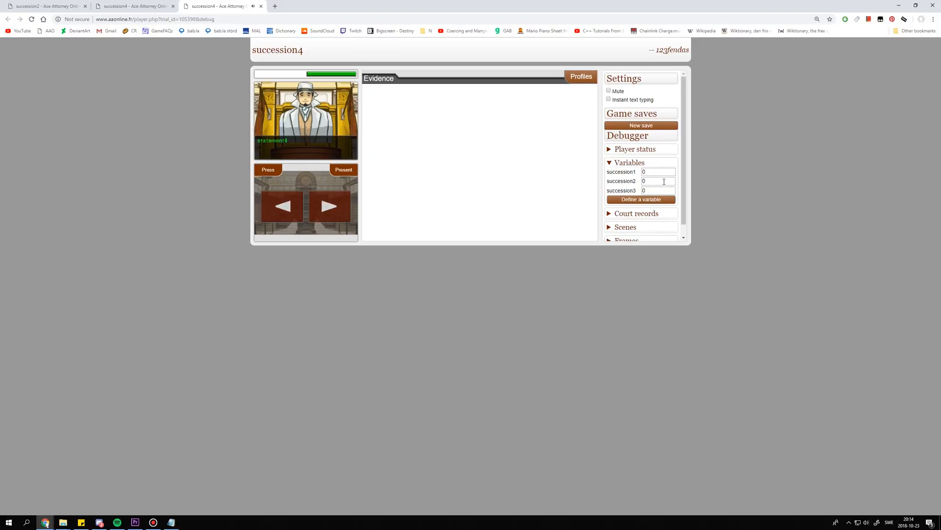
Press statement1, statement2 and statement3 in order, then press statement3 again while watching the succession variables.
{"action": "key", "text": "Tab"}
{"action": "left_click", "coordinate": [275, 219]}
{"action": "left_click", "coordinate": [276, 220]}
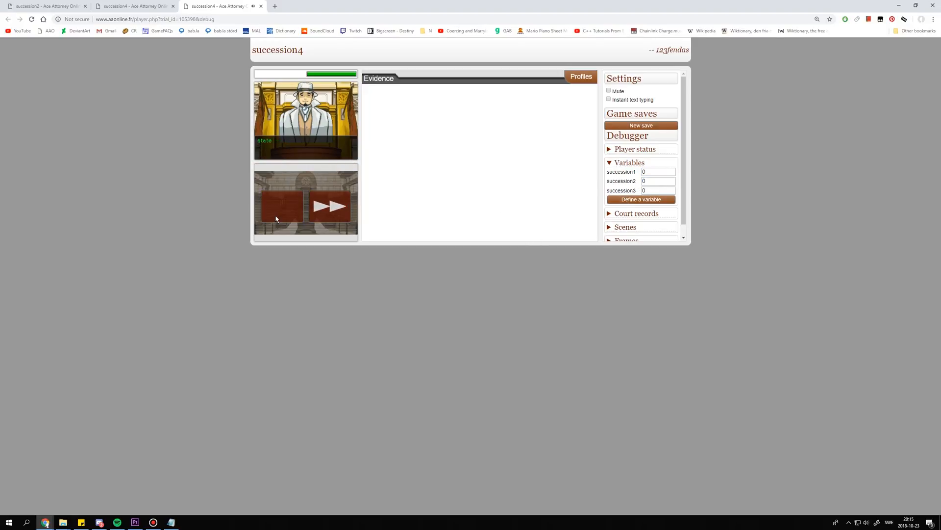
{"action": "left_click", "coordinate": [282, 201]}
{"action": "left_click", "coordinate": [279, 202]}
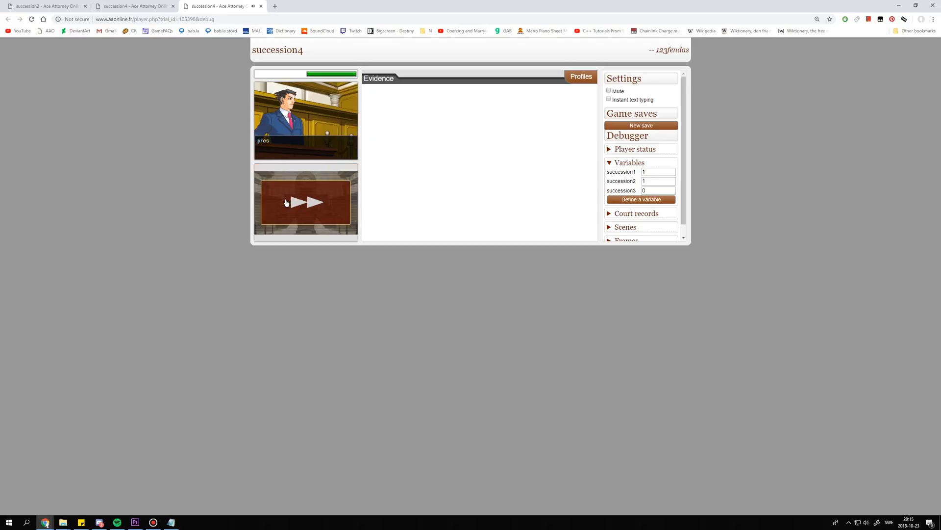
{"action": "left_click", "coordinate": [284, 199]}
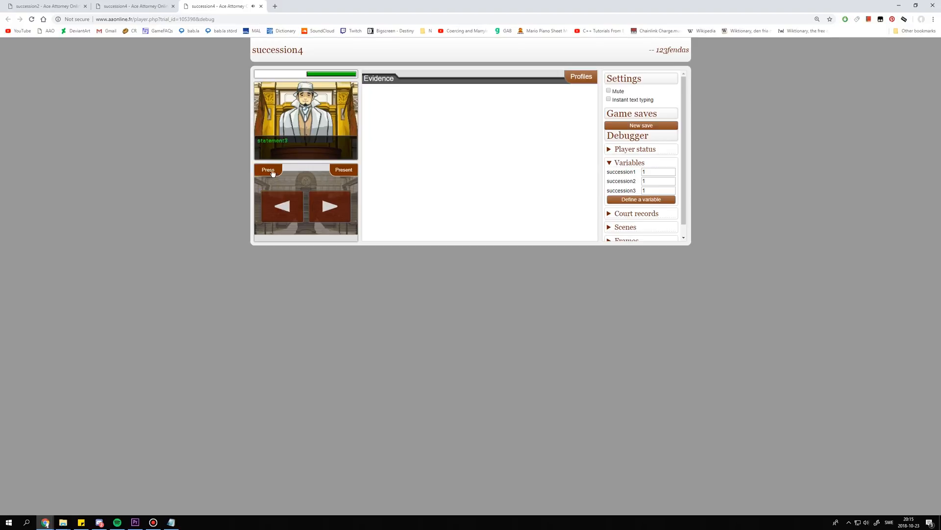
{"action": "left_click", "coordinate": [269, 170]}
{"action": "left_click", "coordinate": [279, 197]}
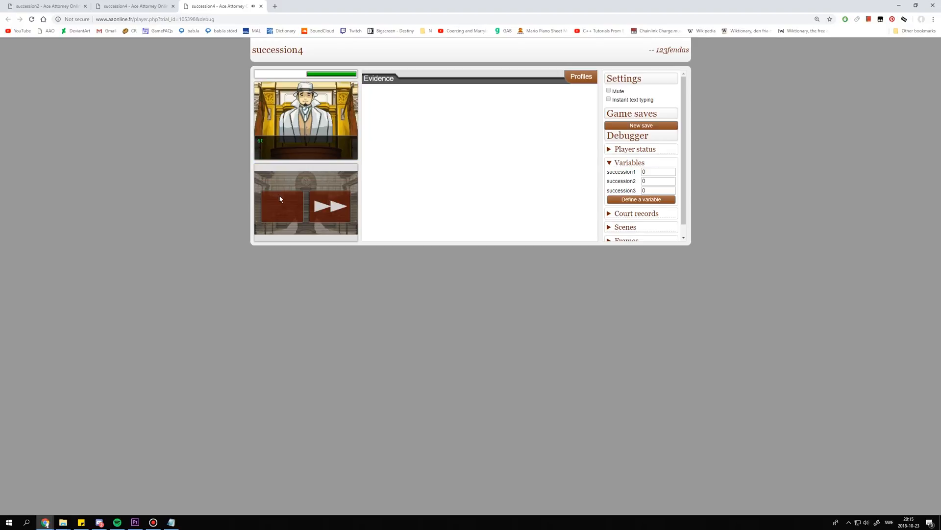
Press the first three statements in order once more, then return to statement1 and press it again.
{"action": "left_click", "coordinate": [288, 212]}
{"action": "left_click", "coordinate": [282, 205]}
{"action": "left_click", "coordinate": [282, 205]}
{"action": "left_click", "coordinate": [273, 193]}
{"action": "left_click", "coordinate": [273, 193]}
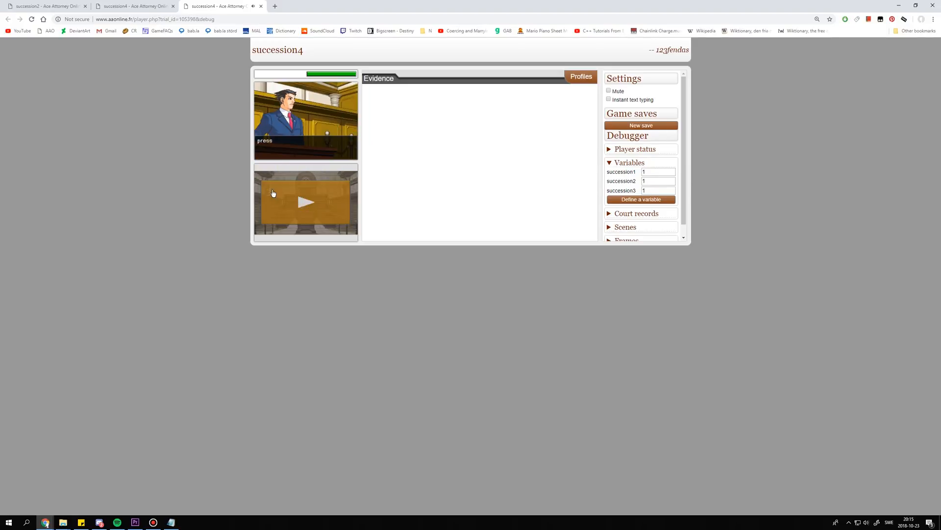
{"action": "left_click", "coordinate": [273, 193]}
{"action": "left_click", "coordinate": [336, 208]}
{"action": "left_click", "coordinate": [336, 208]}
{"action": "left_click", "coordinate": [336, 209]}
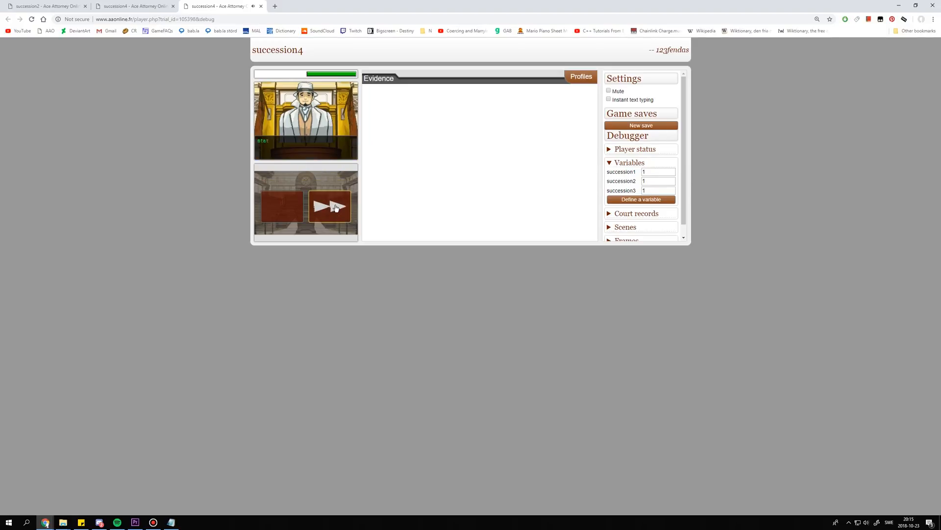
{"action": "left_click", "coordinate": [277, 196]}
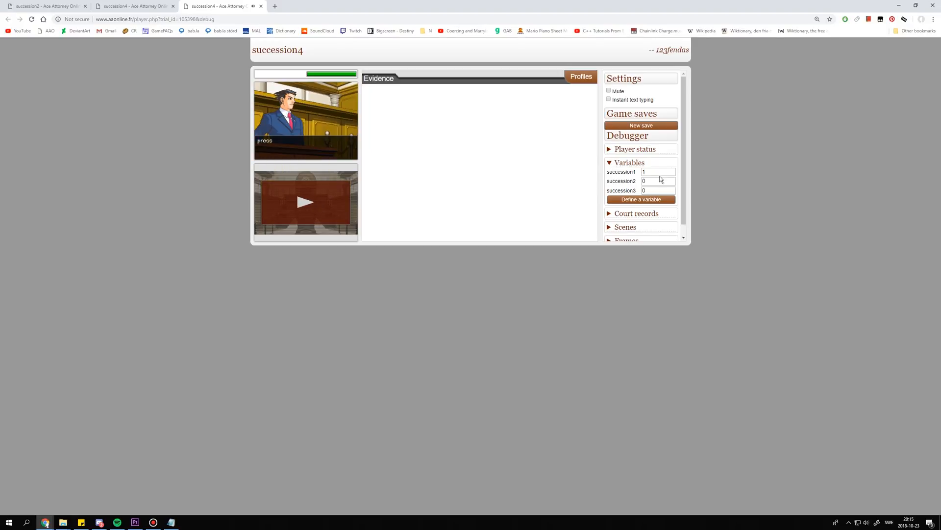
{"action": "left_click", "coordinate": [305, 201]}
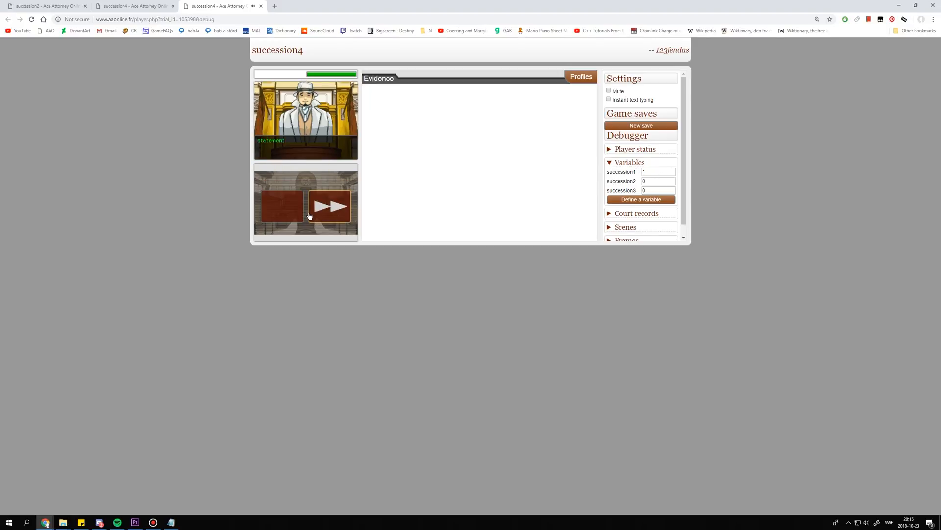
Press statement2 and statement3 in order with the variables shown, then advance to the following statement.
{"action": "left_click", "coordinate": [268, 202]}
{"action": "left_click", "coordinate": [268, 170]}
{"action": "left_click", "coordinate": [331, 218]}
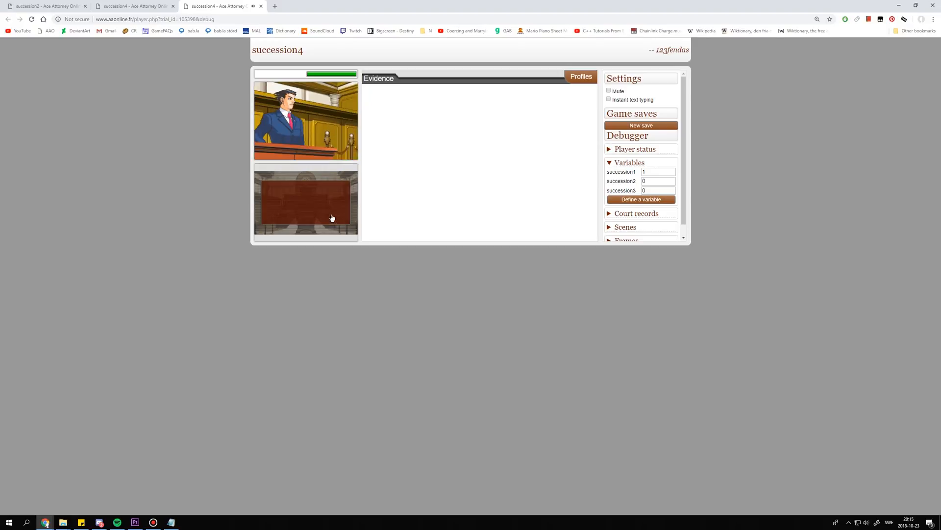
{"action": "left_click", "coordinate": [269, 170]}
{"action": "left_click", "coordinate": [269, 189]}
{"action": "left_click", "coordinate": [271, 171]}
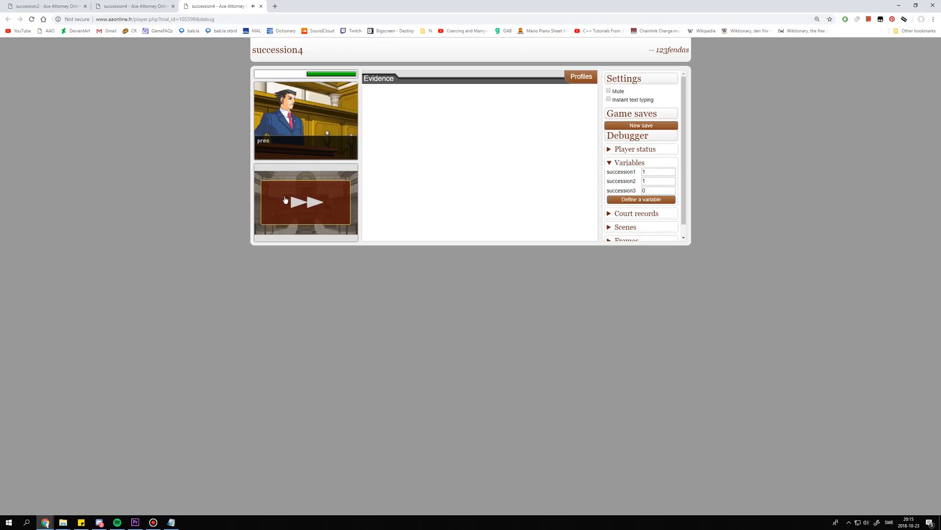
{"action": "left_click", "coordinate": [286, 201]}
{"action": "left_click", "coordinate": [329, 206]}
{"action": "left_click", "coordinate": [329, 207]}
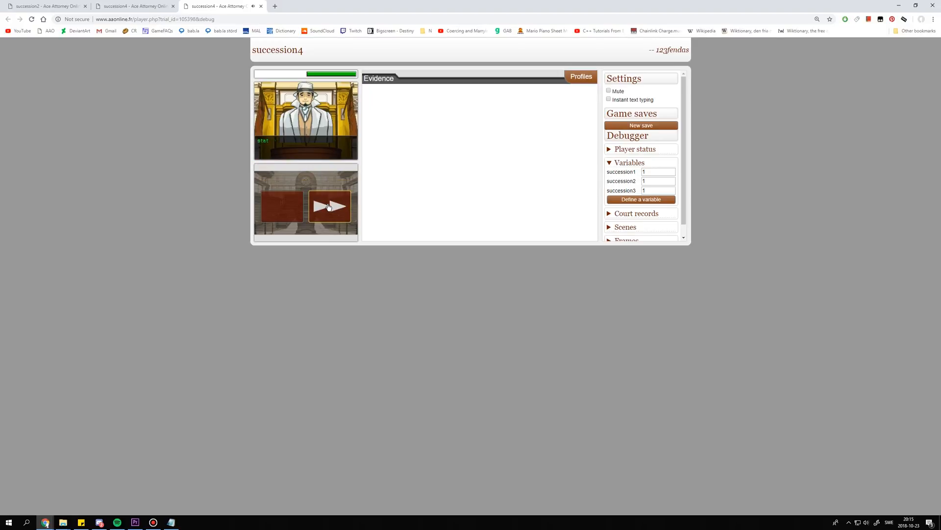
Press the current statement out of order with the succession variables shown, then continue through the dialogue to statement1.
{"action": "left_click", "coordinate": [260, 173]}
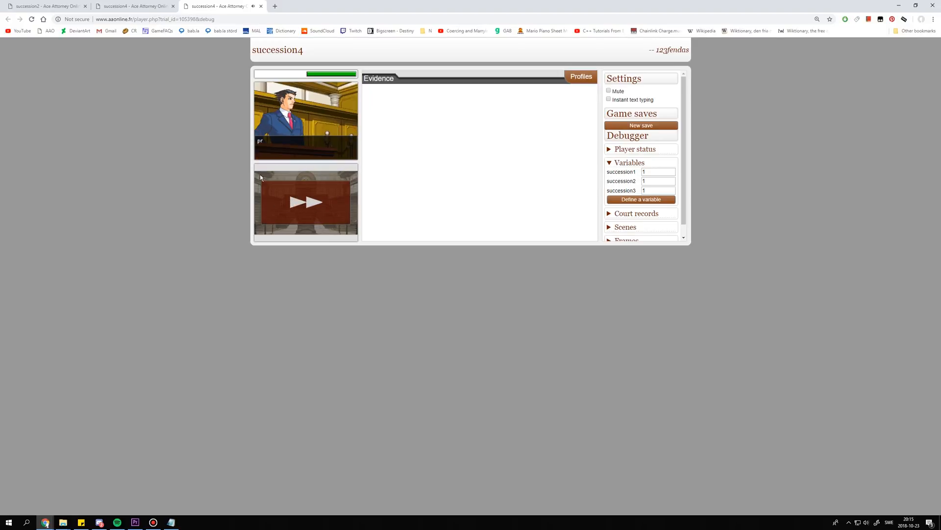
{"action": "left_click", "coordinate": [300, 193]}
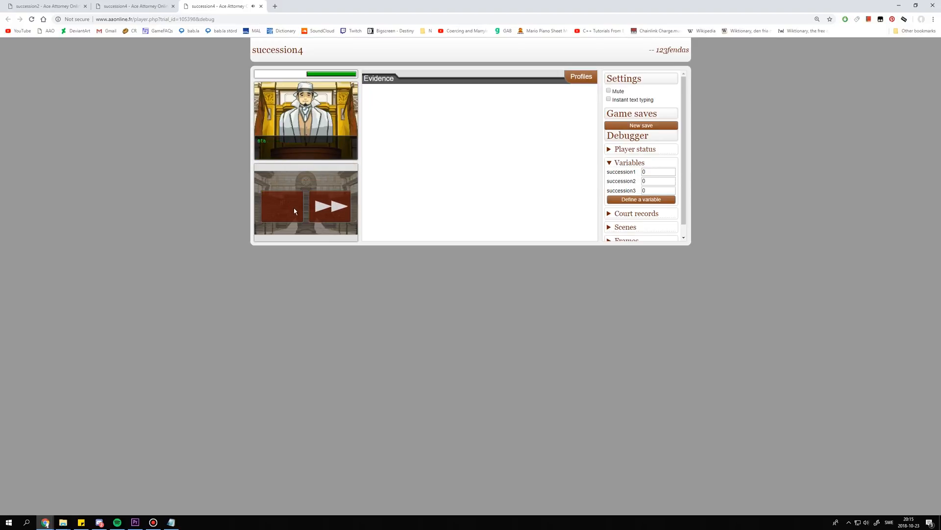
{"action": "left_click", "coordinate": [297, 198]}
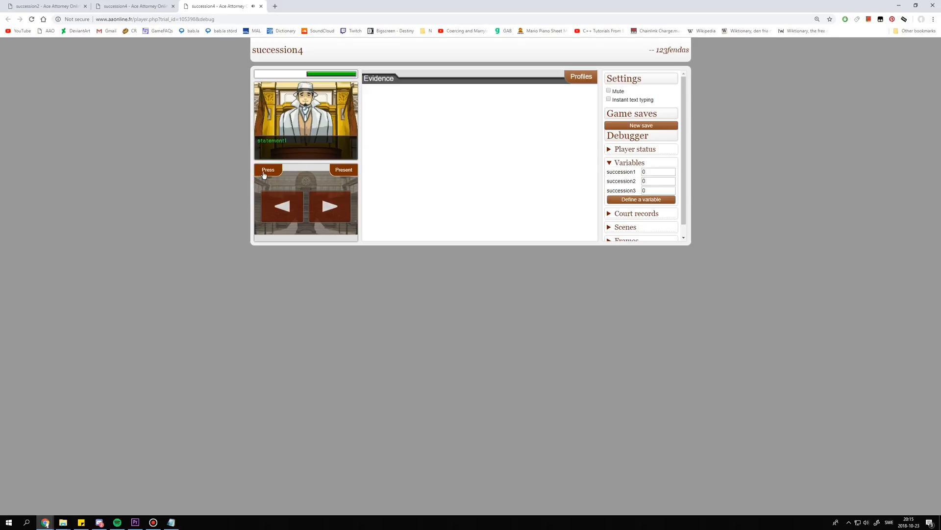
Press statement1, then press a wrong statement out of order while watching the succession variables.
{"action": "left_click", "coordinate": [263, 172]}
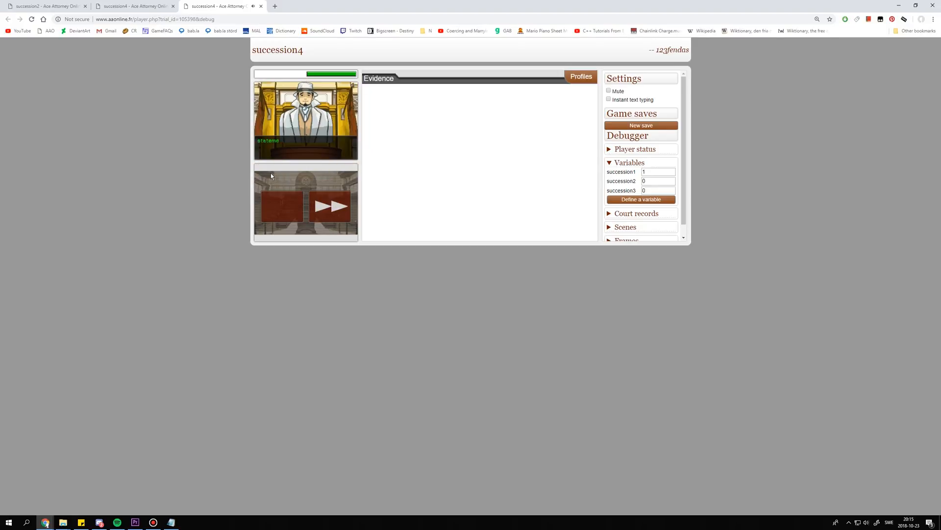
{"action": "left_click", "coordinate": [267, 172]}
{"action": "left_click", "coordinate": [290, 194]}
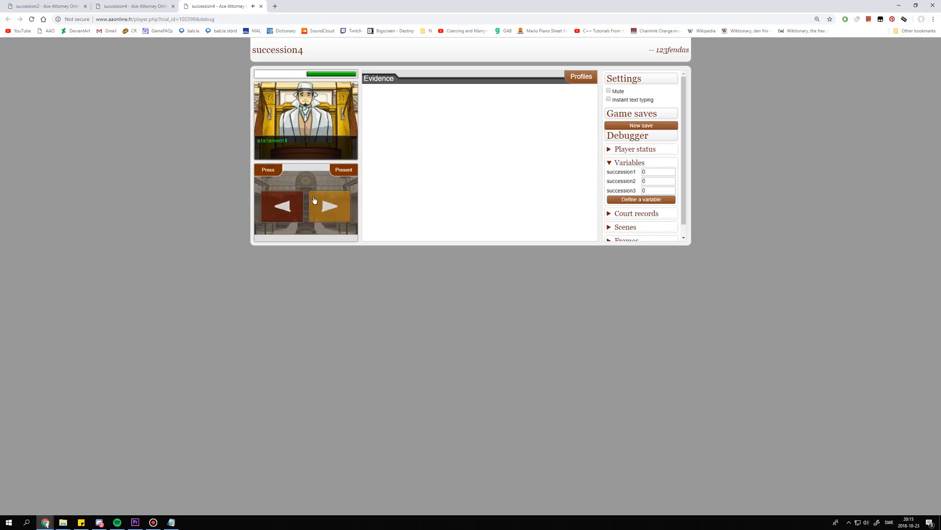
Return to statement1 and press it, skip ahead to press a statement out of order, and play through the co-counsel conversation.
{"action": "left_click", "coordinate": [315, 200]}
{"action": "left_click", "coordinate": [314, 200]}
{"action": "left_click", "coordinate": [261, 174]}
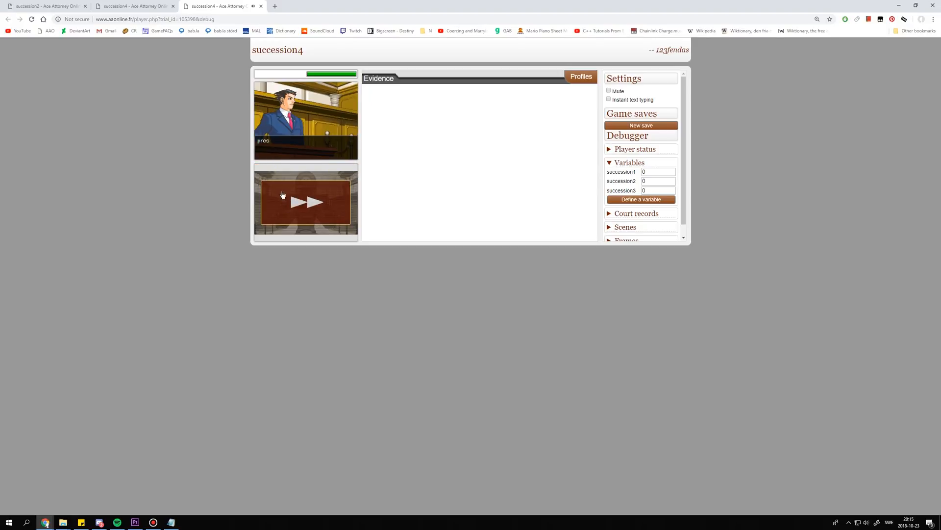
{"action": "left_click", "coordinate": [323, 203]}
{"action": "left_click", "coordinate": [336, 206]}
{"action": "left_click", "coordinate": [337, 207]}
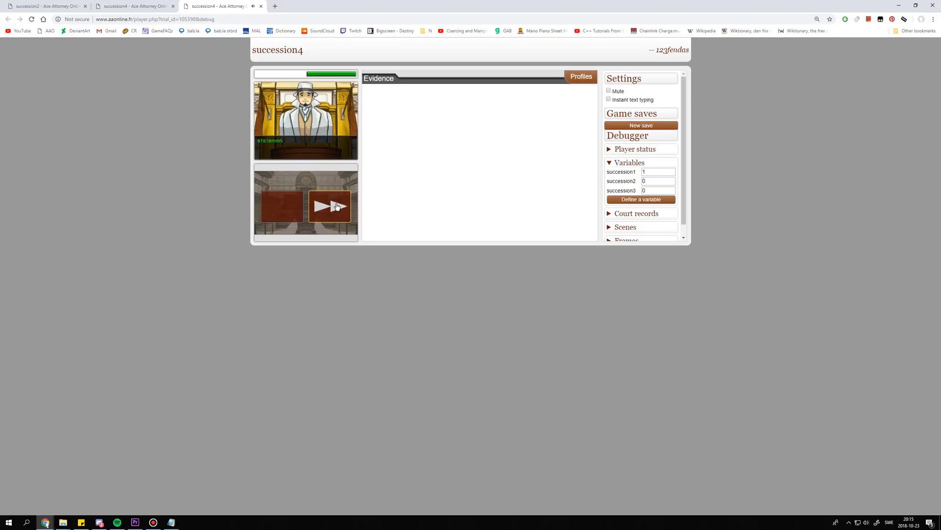
{"action": "left_click", "coordinate": [282, 170]}
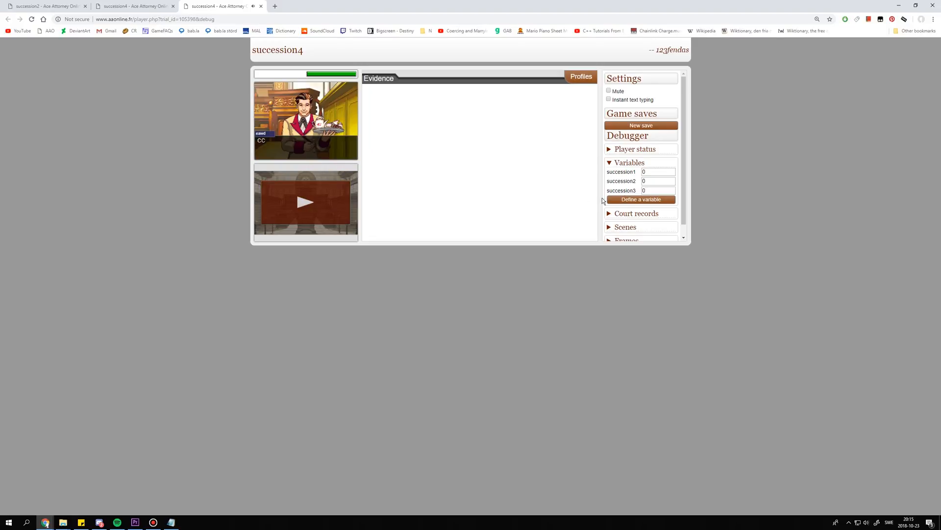
{"action": "left_click", "coordinate": [292, 204]}
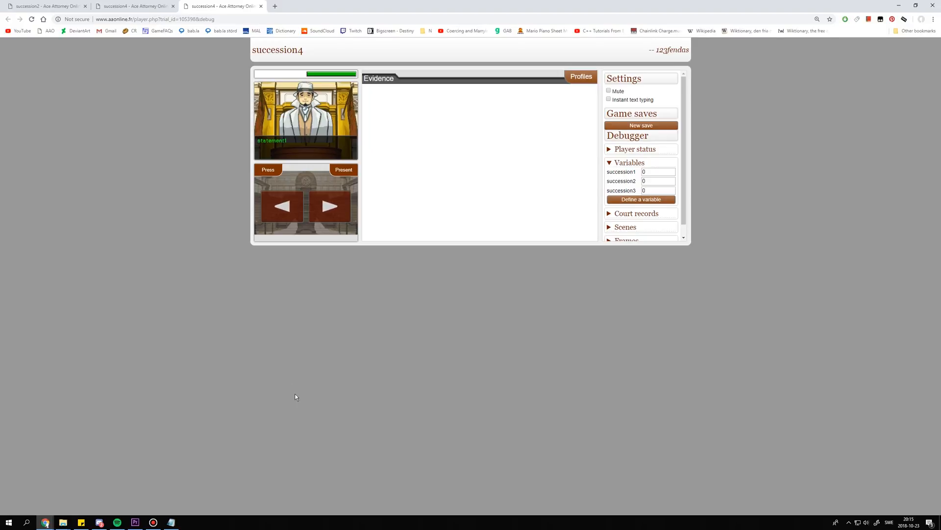
{"action": "left_click", "coordinate": [154, 523]}
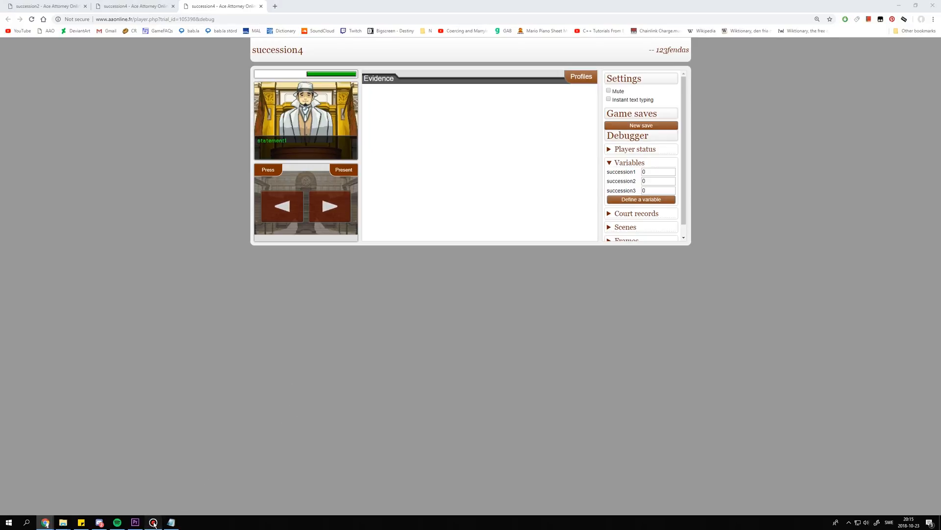